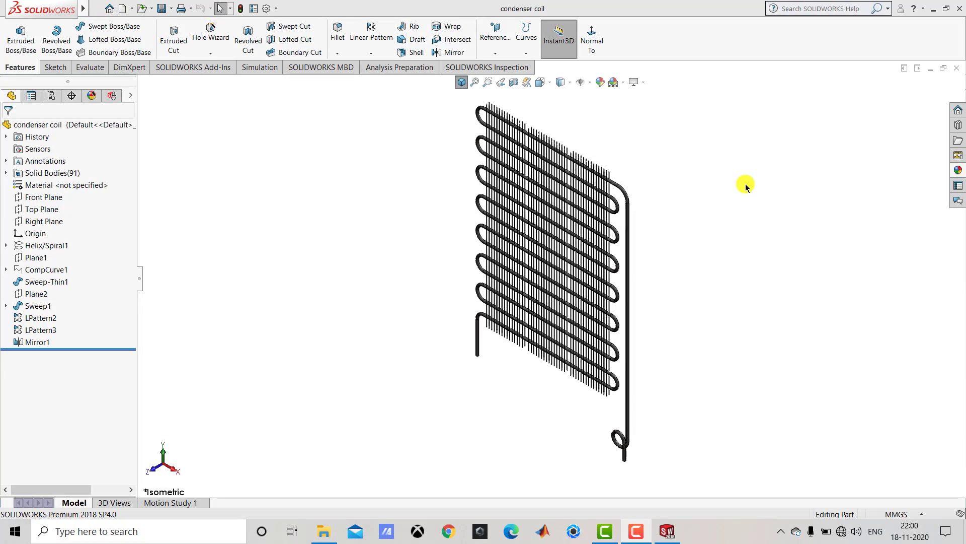
Step: Close the open condenser coil part and create a new part document
{"action": "left_click", "coordinate": [956, 71]}
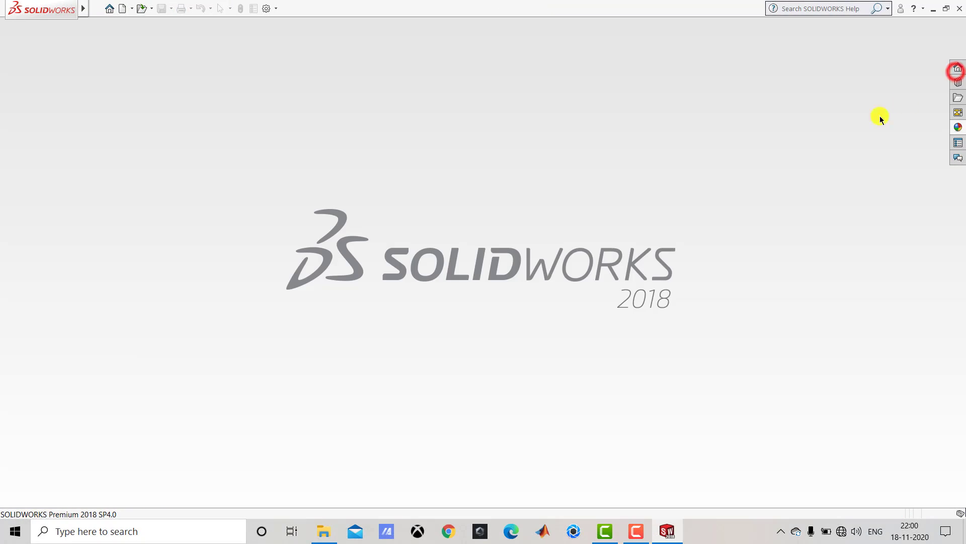
{"action": "left_click", "coordinate": [125, 9]}
{"action": "left_click", "coordinate": [223, 234]}
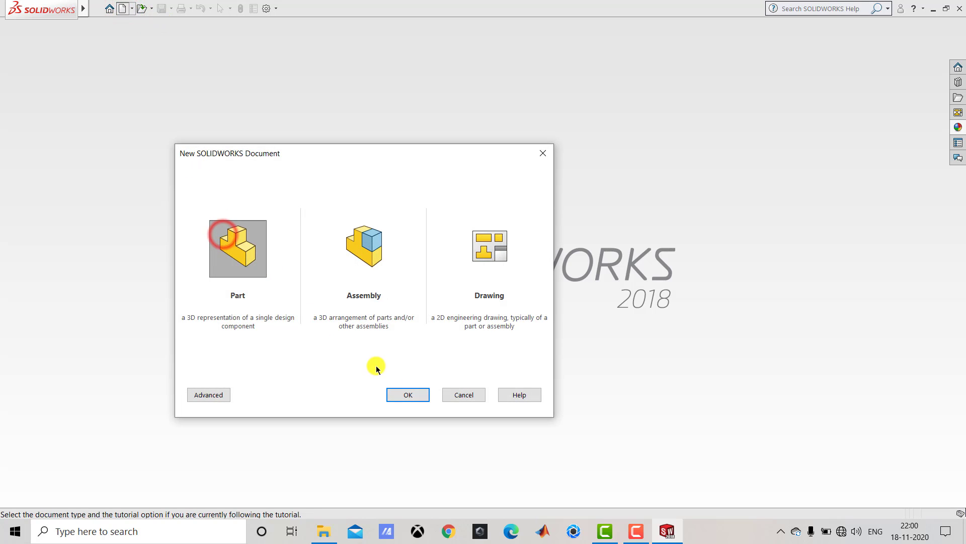
{"action": "left_click", "coordinate": [407, 393]}
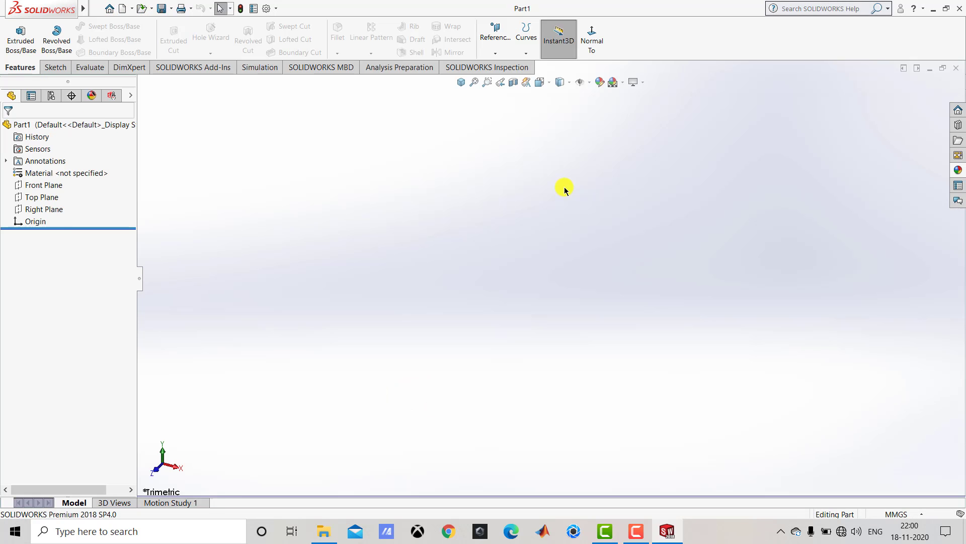
Step: Change the scene of the new part to a plain white background
{"action": "left_click", "coordinate": [565, 190]}
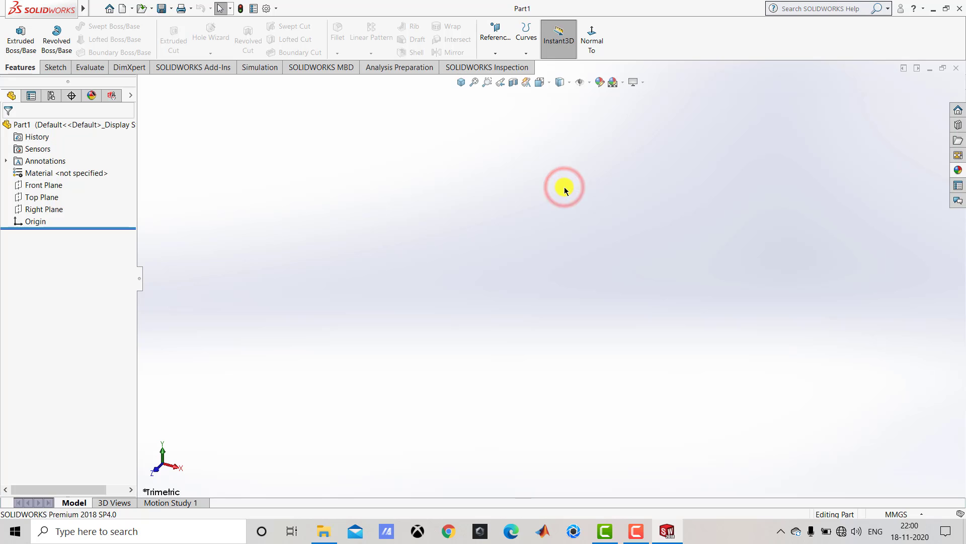
{"action": "left_click", "coordinate": [622, 83]}
{"action": "left_click", "coordinate": [625, 110]}
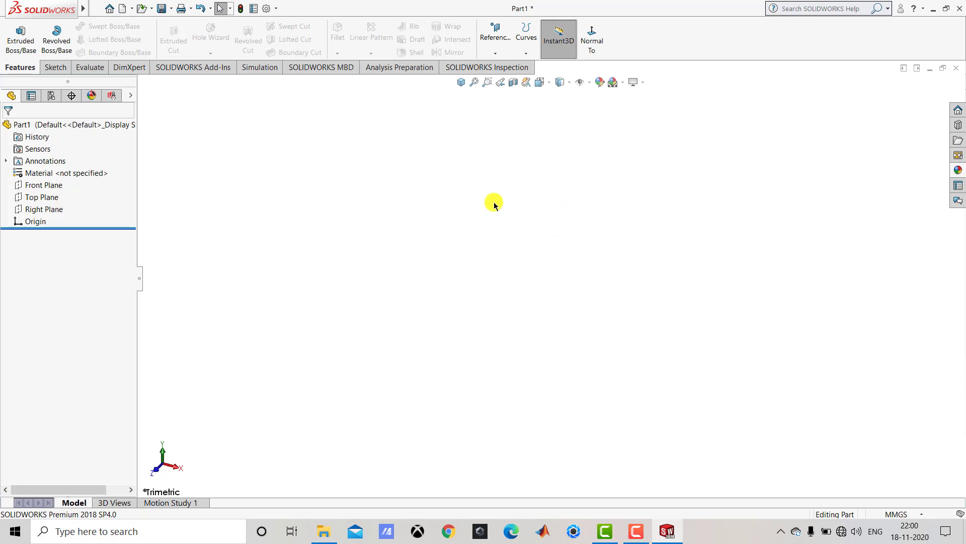
Step: Start a sketch on the Front Plane and draw a horizontal line about 89 mm long just above the origin
{"action": "left_click", "coordinate": [56, 68]}
{"action": "left_click", "coordinate": [22, 38]}
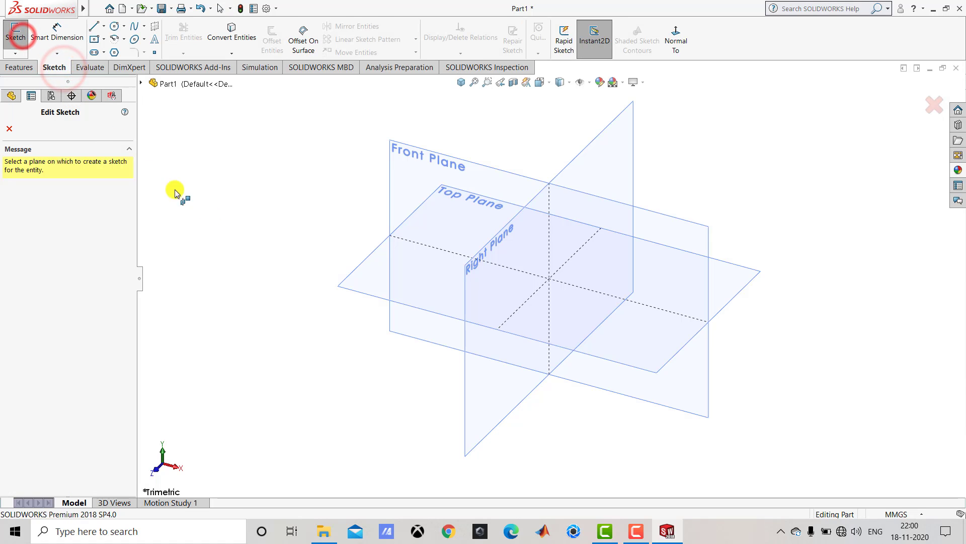
{"action": "left_click", "coordinate": [464, 161]}
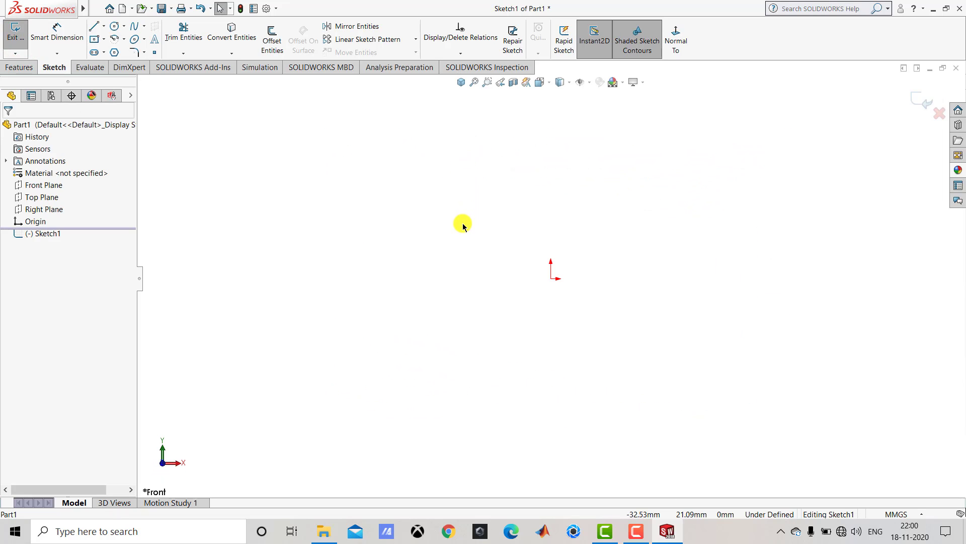
{"action": "left_click", "coordinate": [95, 26]}
{"action": "left_click", "coordinate": [470, 248]}
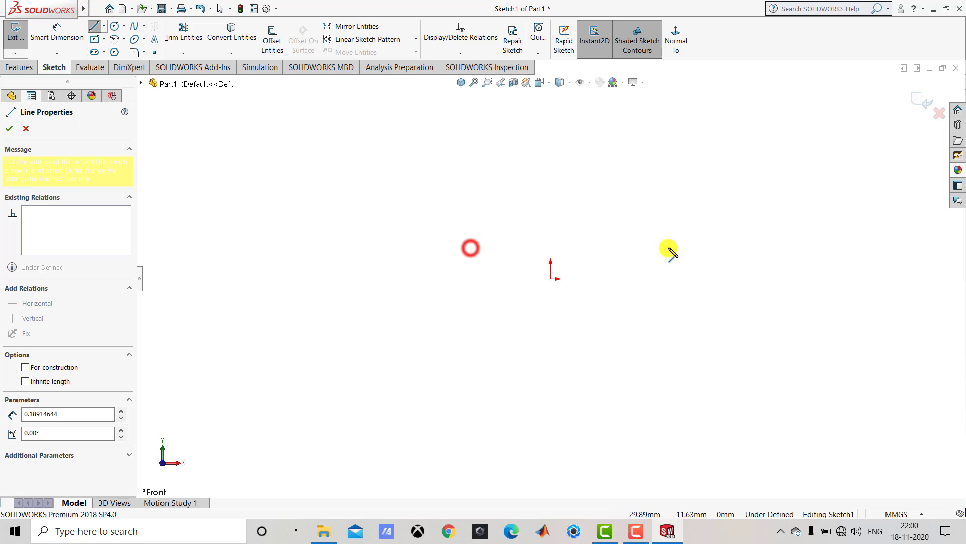
{"action": "left_click", "coordinate": [709, 247]}
{"action": "key", "text": "Escape"}
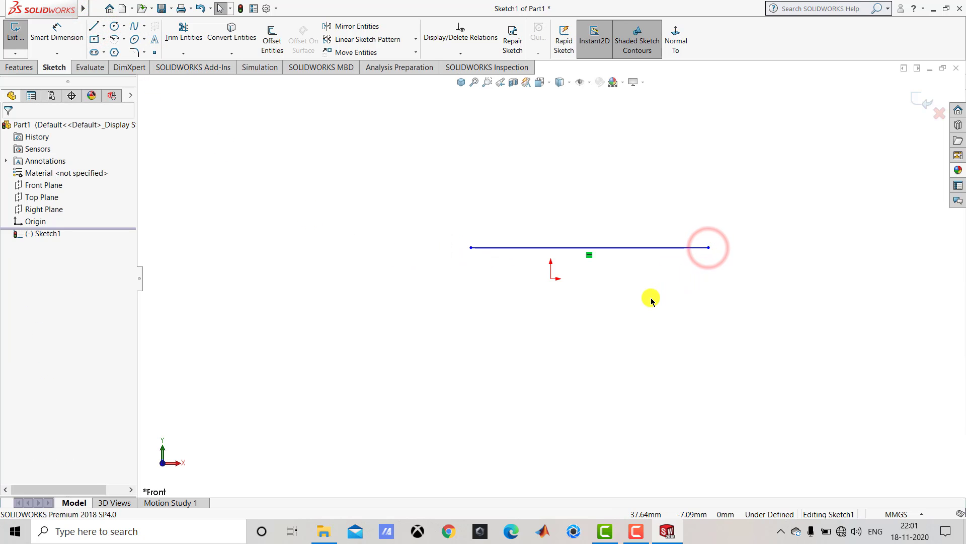
Step: Dimension the horizontal line's length as 400 mm
{"action": "left_click", "coordinate": [57, 31]}
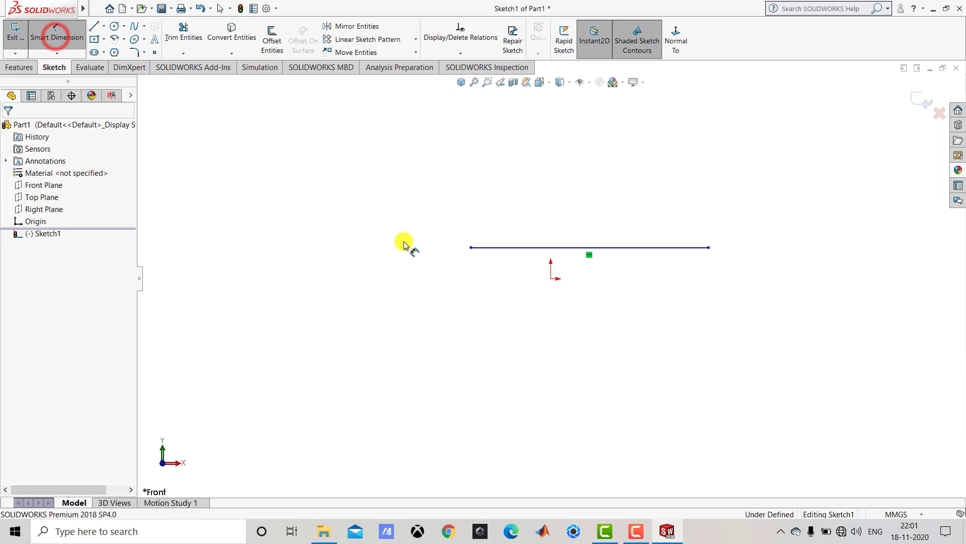
{"action": "left_click", "coordinate": [532, 247]}
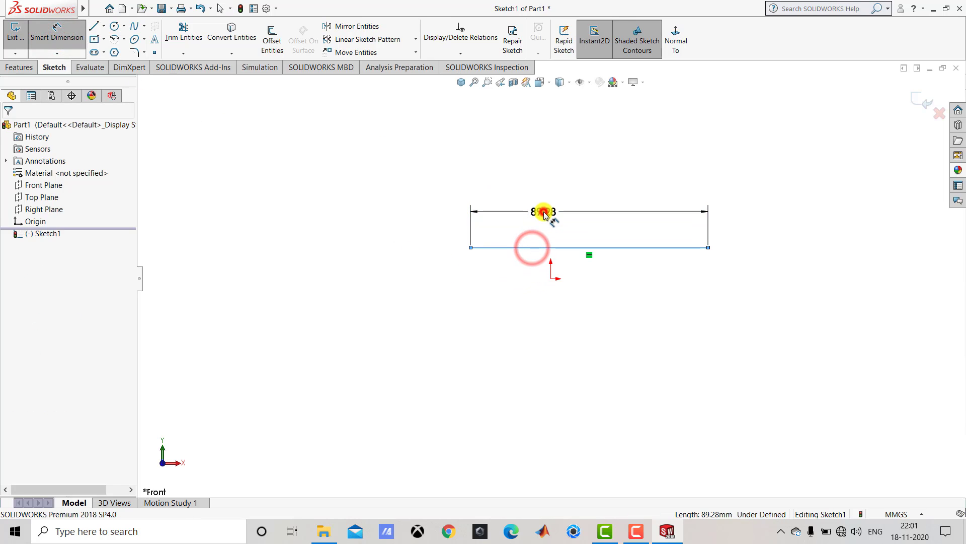
{"action": "left_click", "coordinate": [544, 212]}
{"action": "type", "text": "40"}
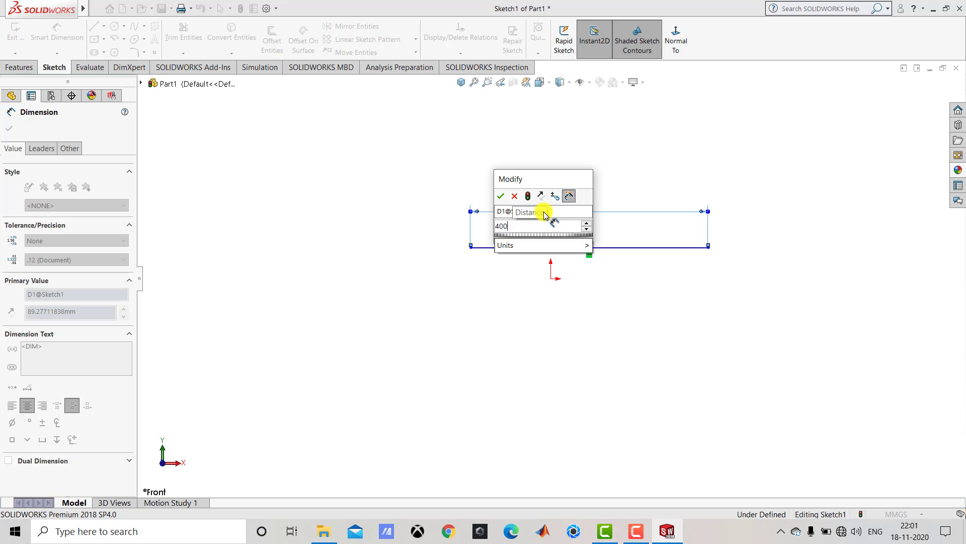
{"action": "type", "text": "0"}
{"action": "key", "text": "Return"}
{"action": "left_click", "coordinate": [554, 194]}
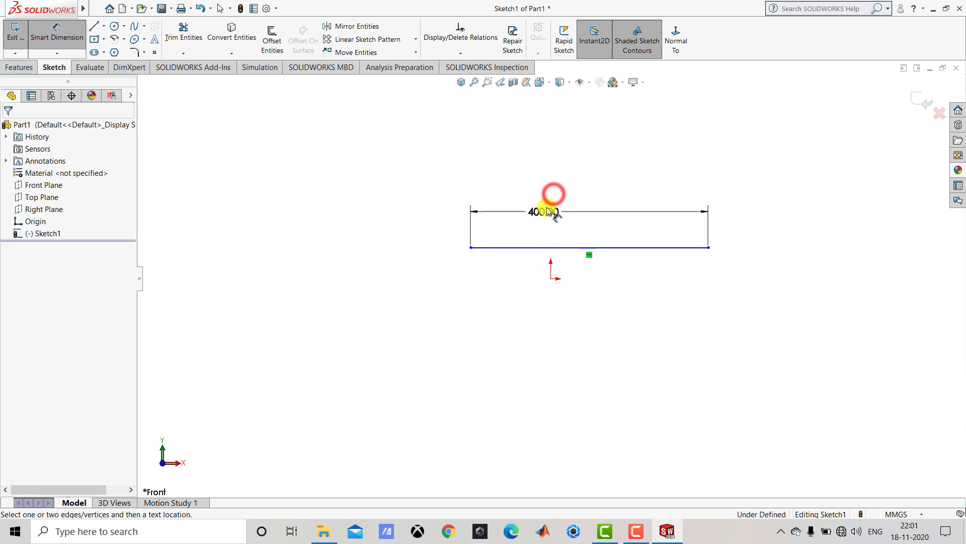
Step: Dimension the horizontal distance from the line's left endpoint to the origin as 200 mm
{"action": "left_click", "coordinate": [471, 248]}
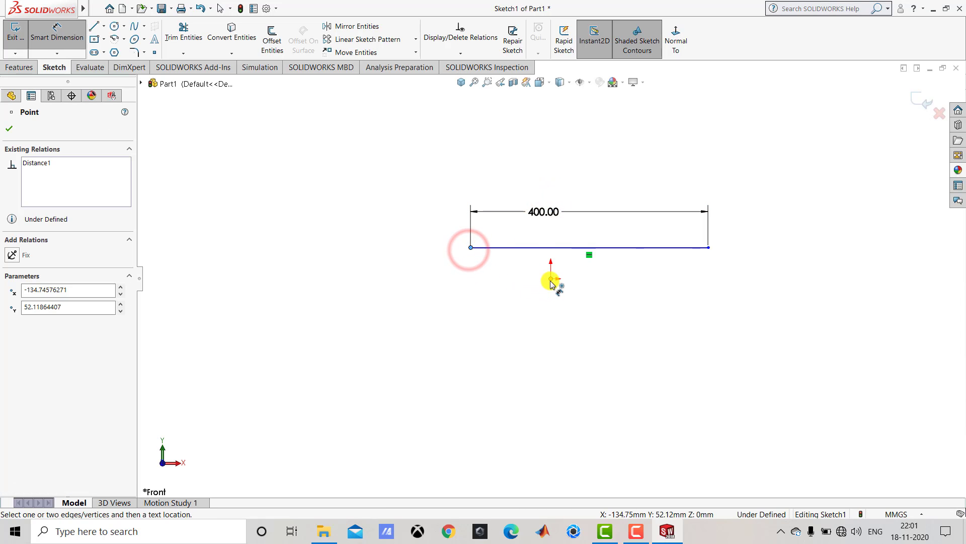
{"action": "left_click", "coordinate": [551, 279]}
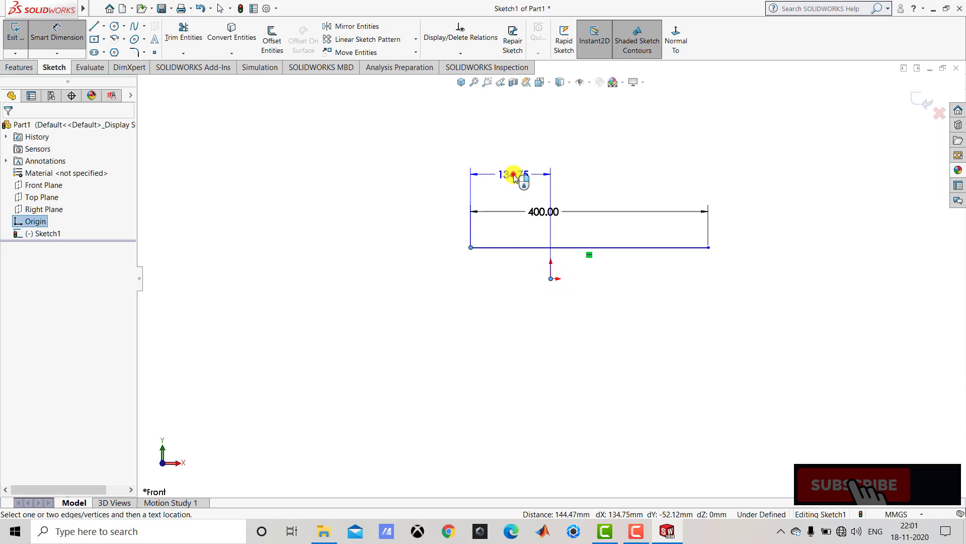
{"action": "left_click", "coordinate": [514, 175]}
{"action": "type", "text": "2"}
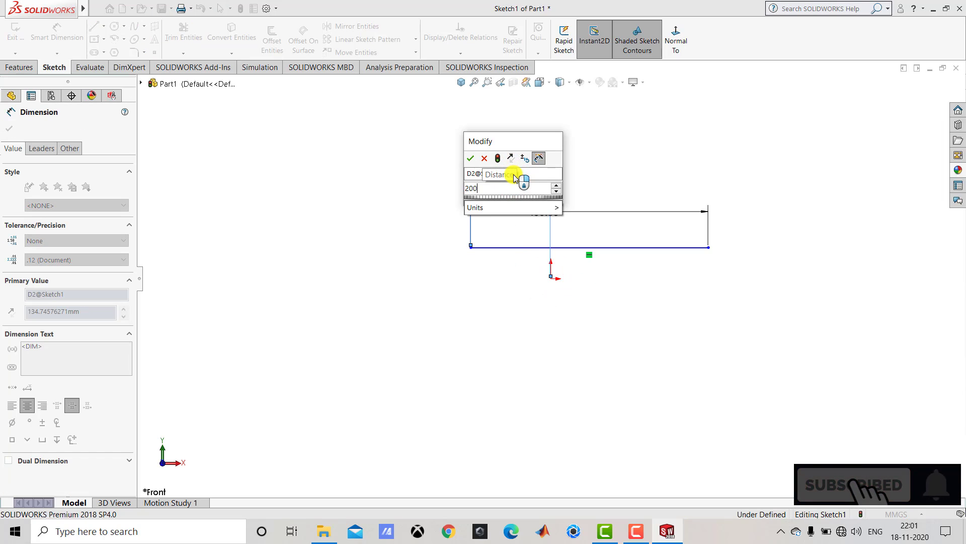
{"action": "type", "text": "00"}
{"action": "key", "text": "Return"}
{"action": "left_click", "coordinate": [577, 167]}
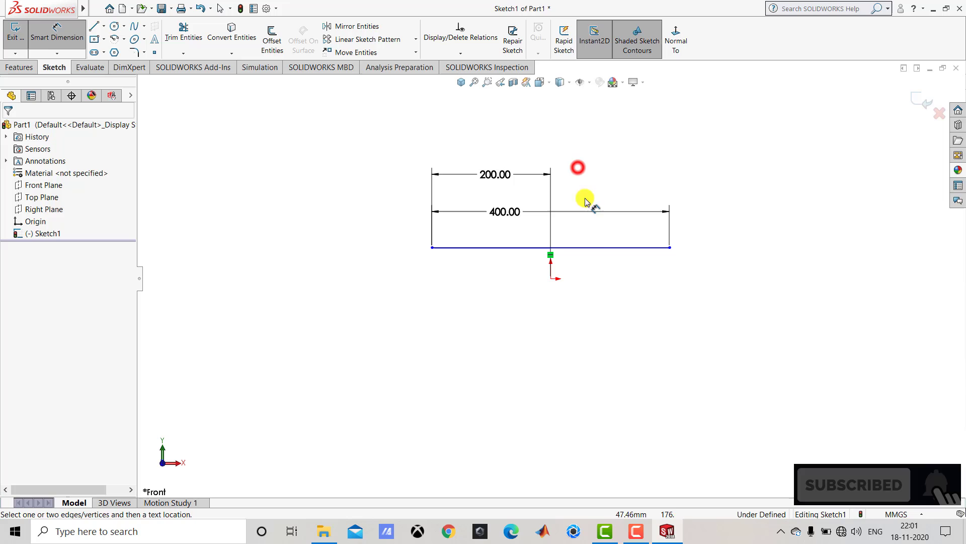
Step: Dimension the vertical distance between the line and the origin as 0 mm
{"action": "left_click", "coordinate": [587, 248]}
{"action": "left_click", "coordinate": [551, 279]}
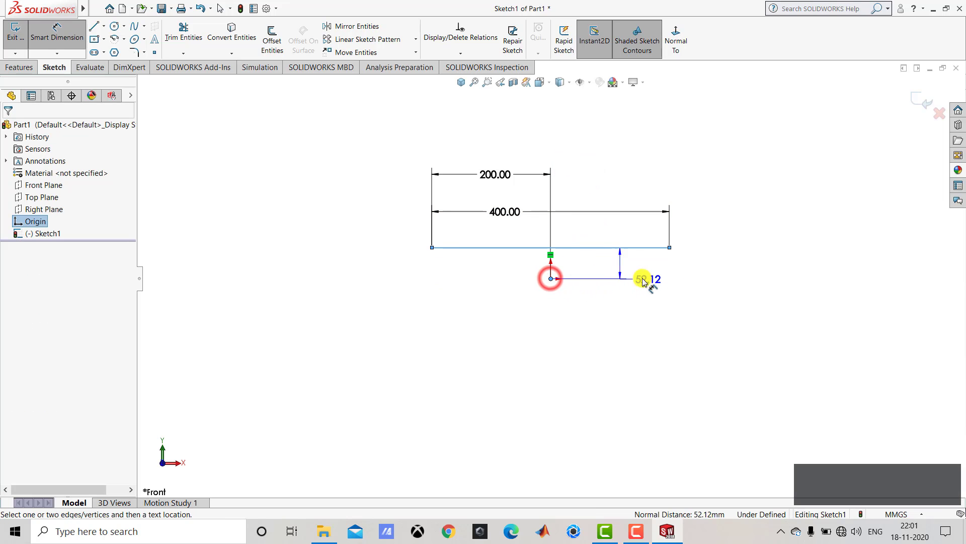
{"action": "left_click", "coordinate": [705, 261]}
{"action": "key", "text": "Return"}
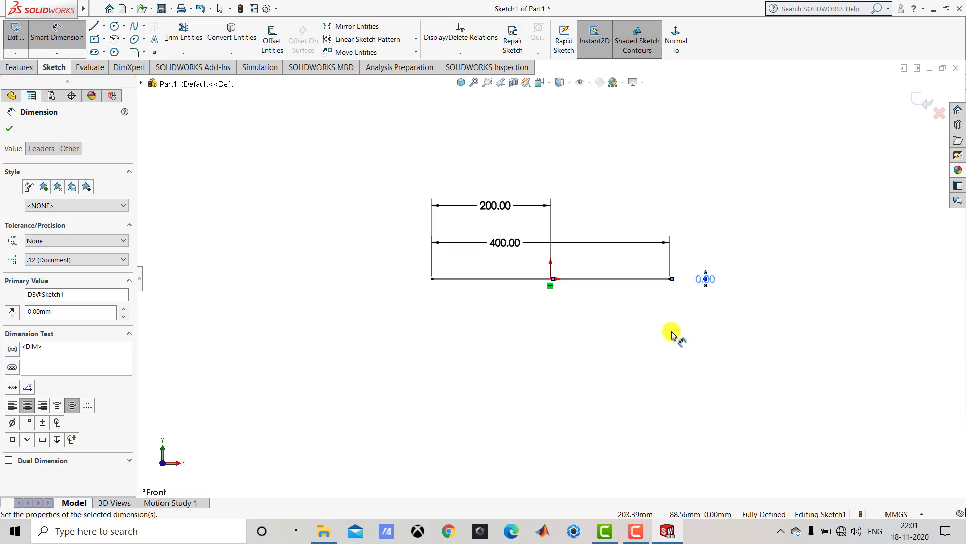
{"action": "key", "text": "Escape"}
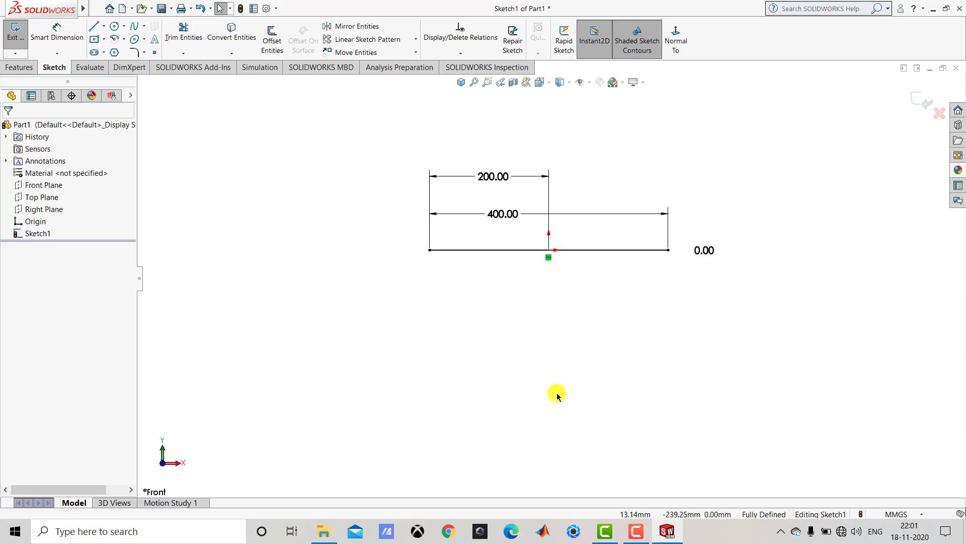
Step: Create a linear sketch pattern of the line downward along the Y-axis with 15 instances at 40 mm spacing, keeping one X-axis instance
{"action": "key", "text": "ctrl+Up"}
{"action": "key", "text": "ctrl+Up"}
{"action": "key", "text": "ctrl+Up"}
{"action": "key", "text": "ctrl+Up"}
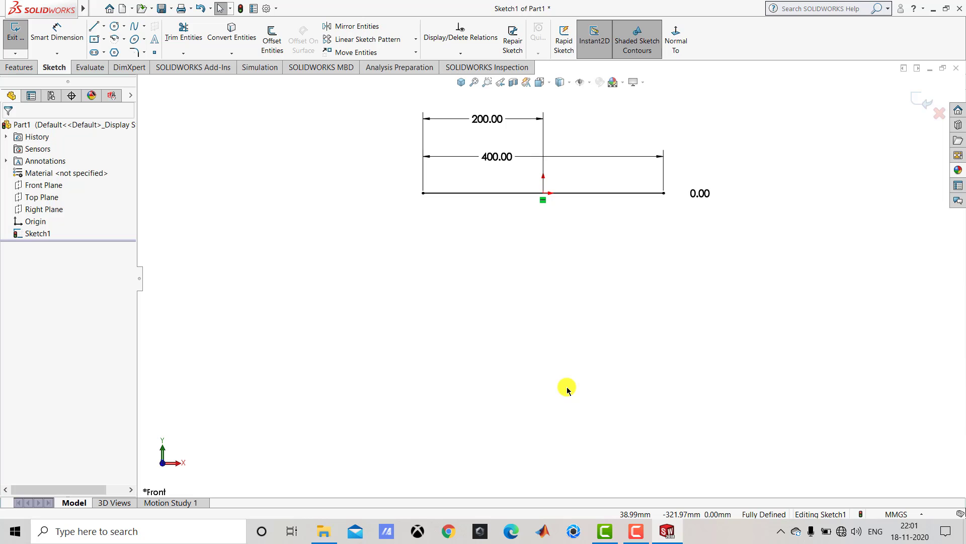
{"action": "left_click", "coordinate": [608, 196]}
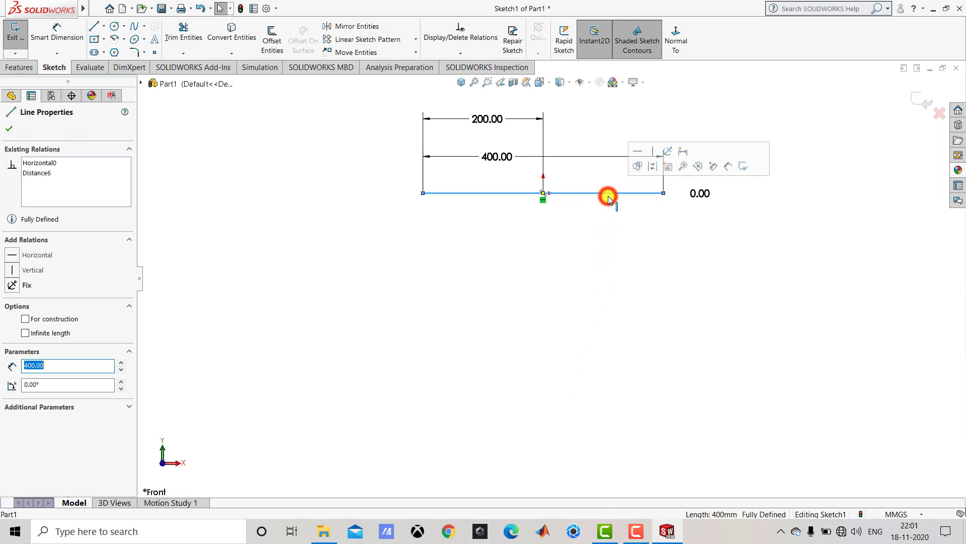
{"action": "left_click", "coordinate": [370, 40]}
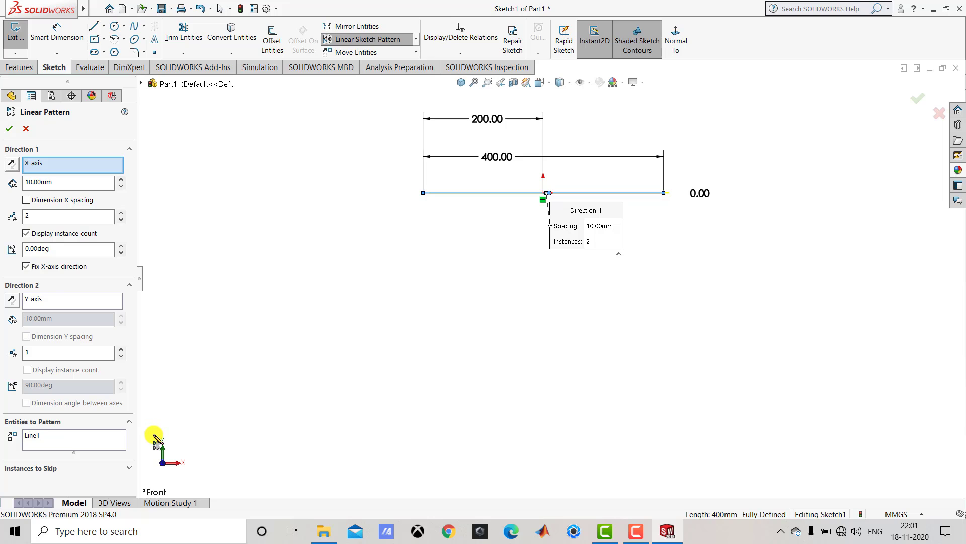
{"action": "left_click_drag", "start_coordinate": [64, 216], "coordinate": [23, 215]}
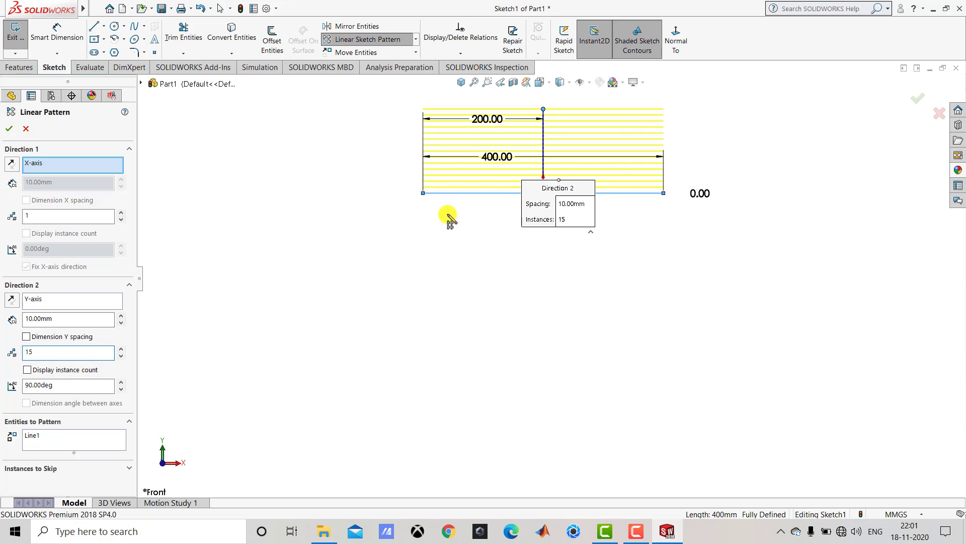
{"action": "left_click", "coordinate": [12, 299]}
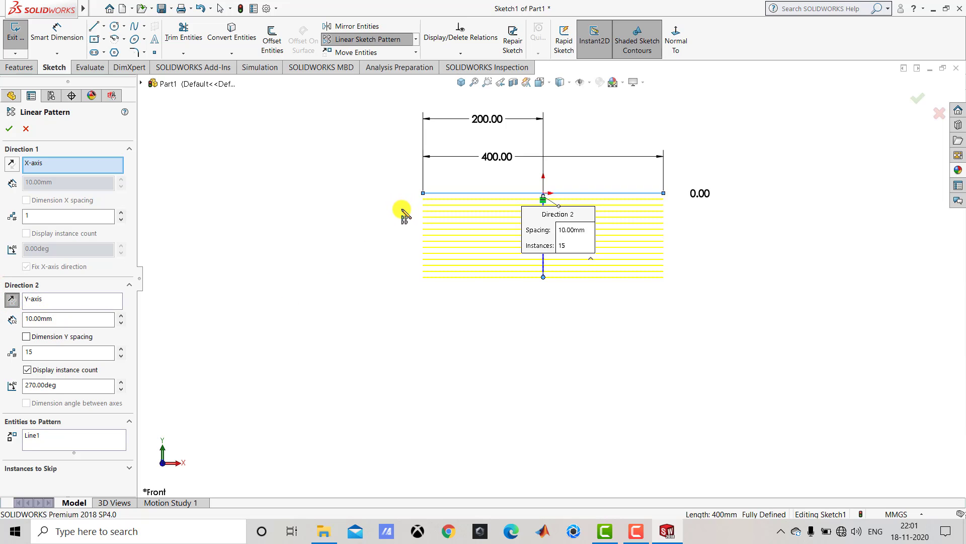
{"action": "double_click", "coordinate": [64, 319]}
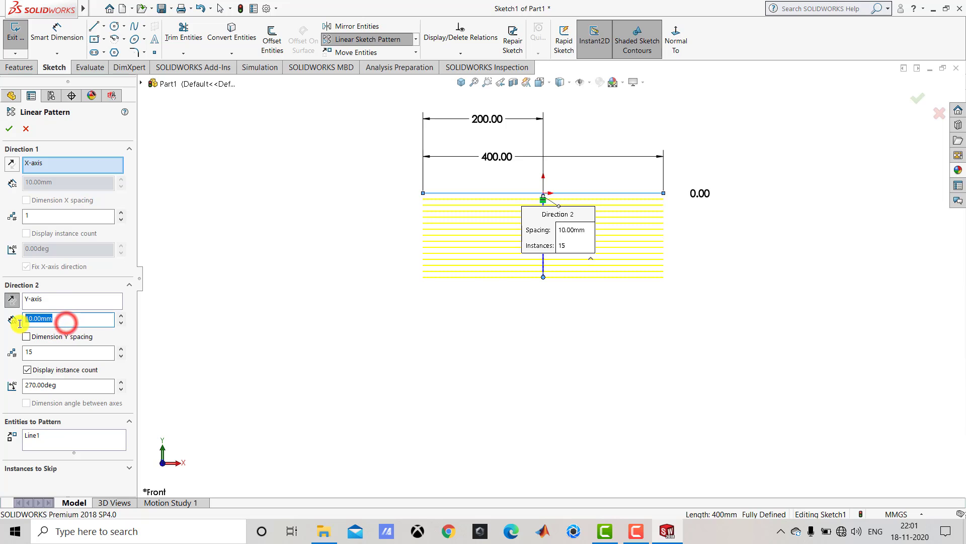
{"action": "key", "text": "Return"}
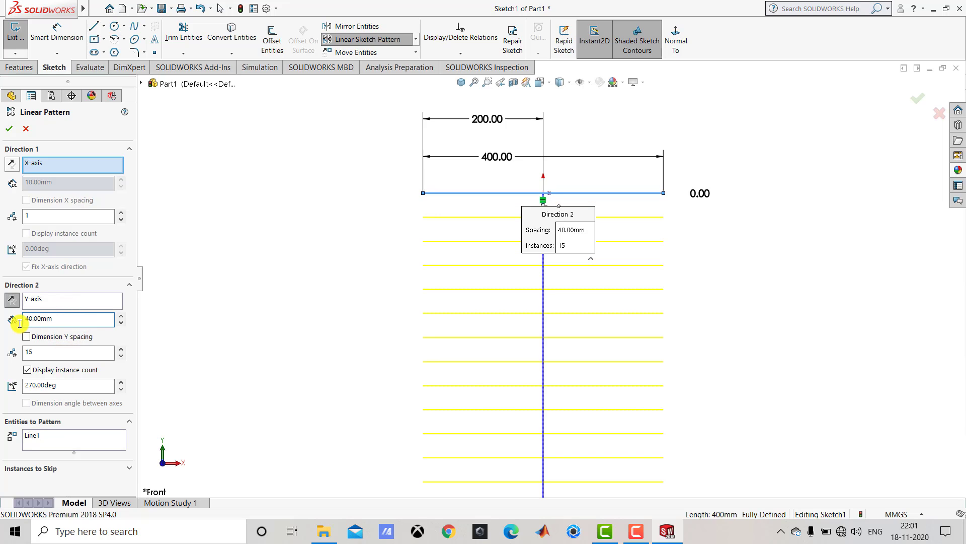
{"action": "left_click", "coordinate": [8, 132]}
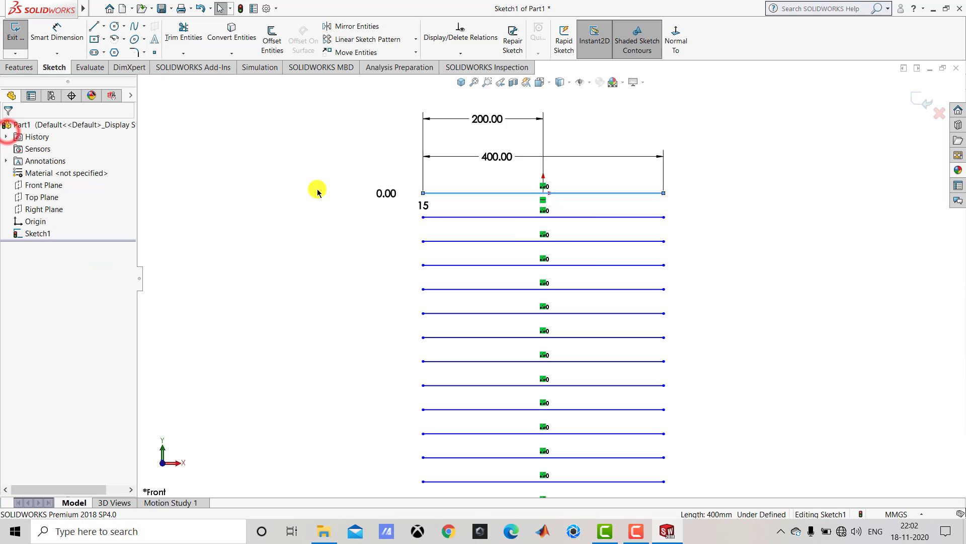
Step: Join the left ends of the first and second lines with a 180° 3-point arc of 20 mm radius bulging outward
{"action": "left_click", "coordinate": [318, 190]}
{"action": "scroll", "coordinate": [531, 338], "scroll_direction": "up", "scroll_amount": 3}
{"action": "scroll", "coordinate": [543, 406], "scroll_direction": "down", "scroll_amount": 2}
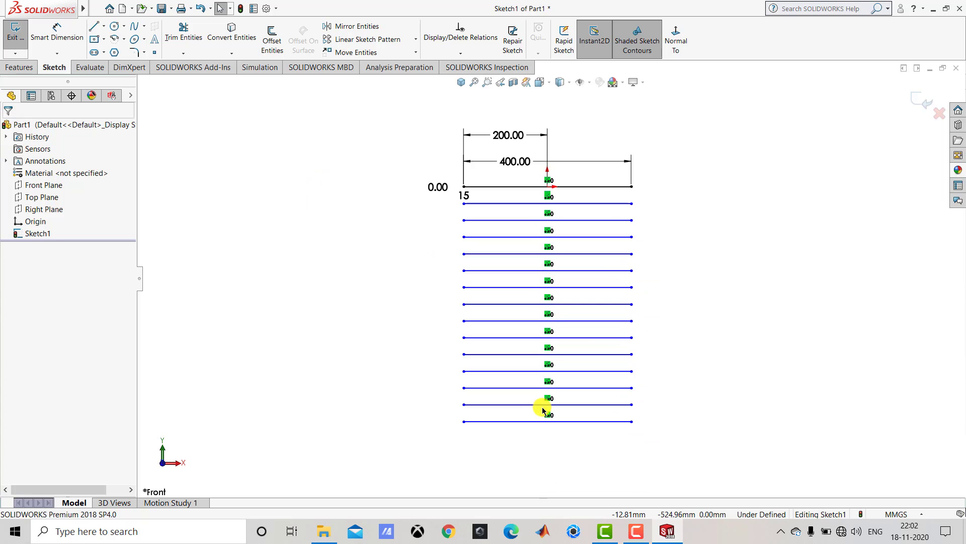
{"action": "scroll", "coordinate": [538, 270], "scroll_direction": "down", "scroll_amount": 1}
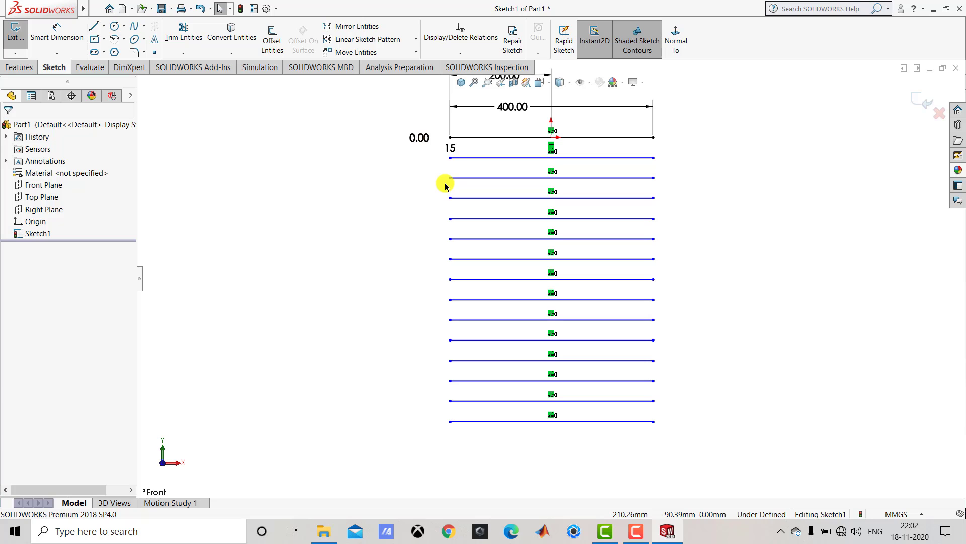
{"action": "left_click", "coordinate": [125, 41]}
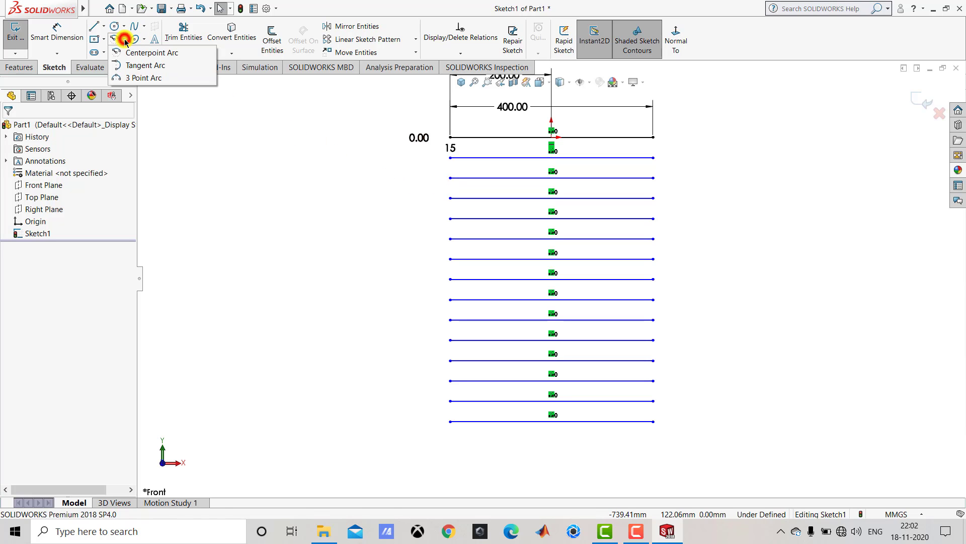
{"action": "left_click", "coordinate": [137, 78]}
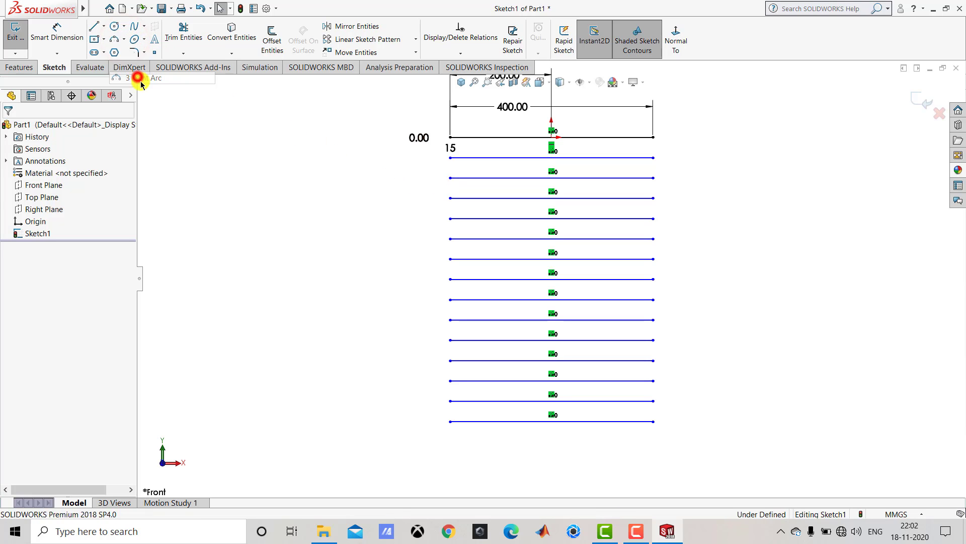
{"action": "left_click", "coordinate": [450, 137]}
{"action": "left_click", "coordinate": [450, 157]}
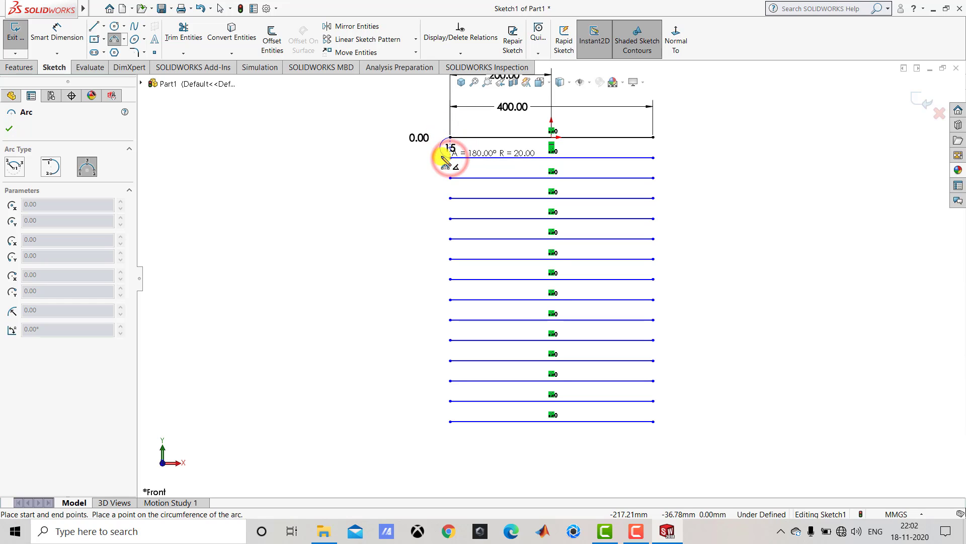
{"action": "left_click", "coordinate": [442, 150]}
{"action": "key", "text": "Escape"}
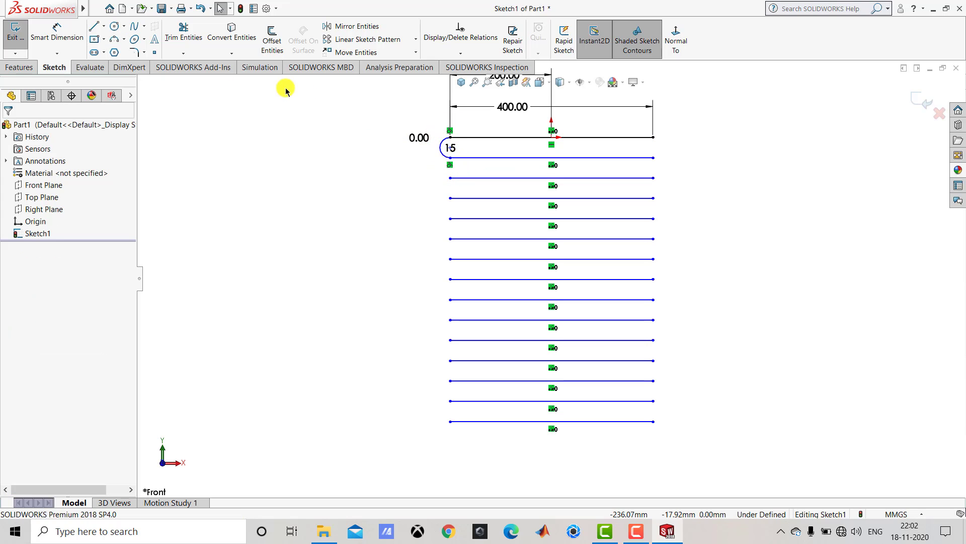
Step: Join the left ends of lines three and four, and of lines five and six, with outward 180° 3-point arcs of 20 mm radius
{"action": "left_click", "coordinate": [115, 40]}
{"action": "left_click", "coordinate": [450, 178]}
{"action": "left_click", "coordinate": [450, 198]}
{"action": "left_click", "coordinate": [442, 188]}
{"action": "key", "text": "Escape"}
{"action": "left_click", "coordinate": [115, 39]}
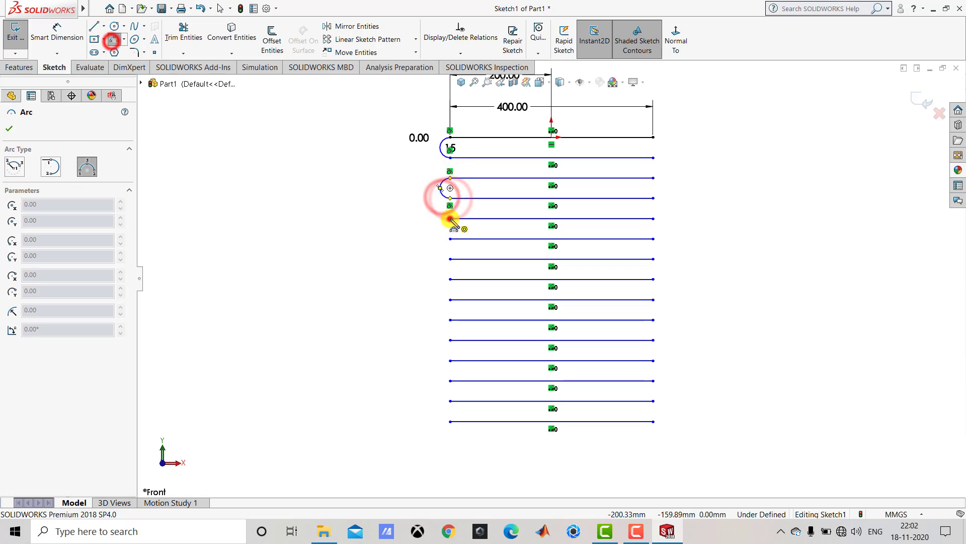
{"action": "left_click", "coordinate": [450, 219]}
{"action": "left_click", "coordinate": [450, 239]}
{"action": "left_click", "coordinate": [442, 229]}
{"action": "key", "text": "Escape"}
Step: Join the left ends of line pairs 7–8, 9–10 and 11–12 with outward 180° 3-point arcs
{"action": "left_click", "coordinate": [114, 39]}
{"action": "left_click", "coordinate": [449, 258]}
{"action": "left_click", "coordinate": [450, 279]}
{"action": "left_click", "coordinate": [442, 269]}
{"action": "key", "text": "Escape"}
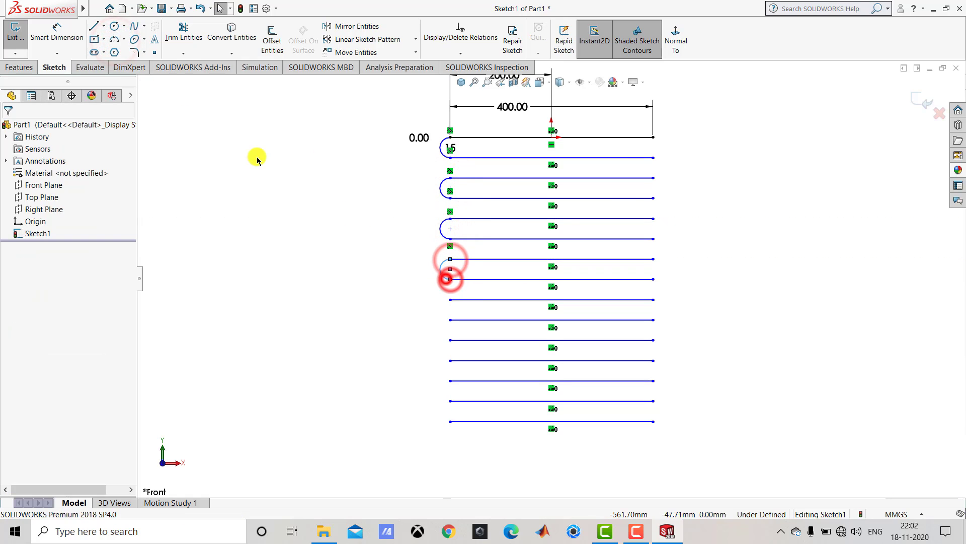
{"action": "left_click", "coordinate": [115, 40]}
{"action": "left_click", "coordinate": [450, 300]}
{"action": "left_click", "coordinate": [449, 319]}
{"action": "left_click", "coordinate": [442, 309]}
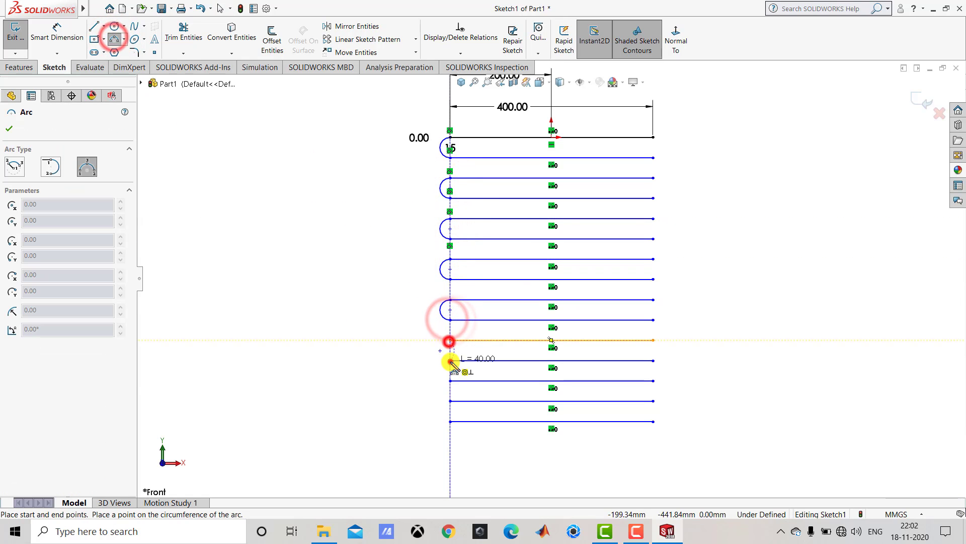
{"action": "key", "text": "Escape"}
Step: Join the left ends of the 13th and 14th lines with an outward 180° 3-point arc of 20 mm radius
{"action": "left_click", "coordinate": [115, 39]}
{"action": "left_click", "coordinate": [450, 381]}
{"action": "left_click", "coordinate": [450, 401]}
{"action": "left_click", "coordinate": [442, 390]}
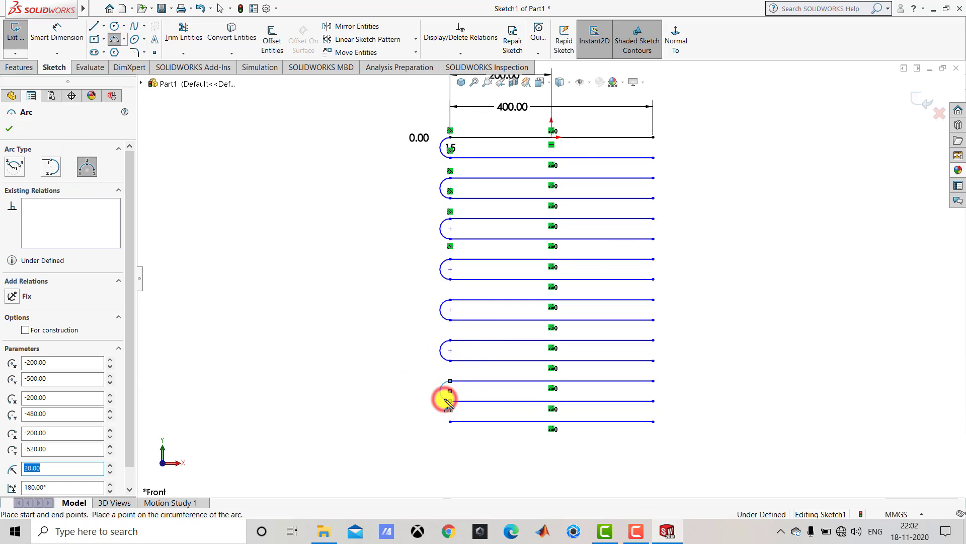
{"action": "key", "text": "Escape"}
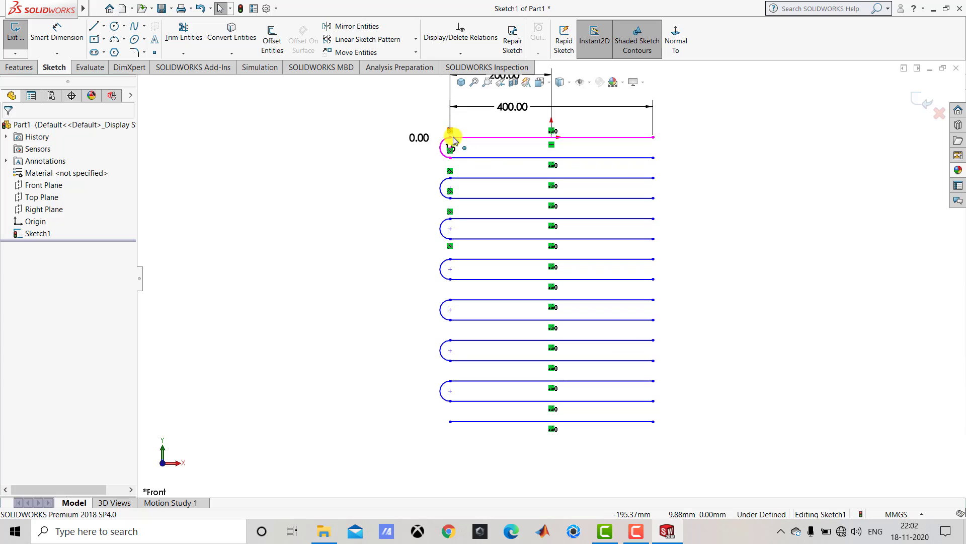
Step: Join the right ends of lines two and three, and of lines four and five, with 3-point arcs bulging outward
{"action": "left_click", "coordinate": [114, 38]}
{"action": "left_click", "coordinate": [653, 158]}
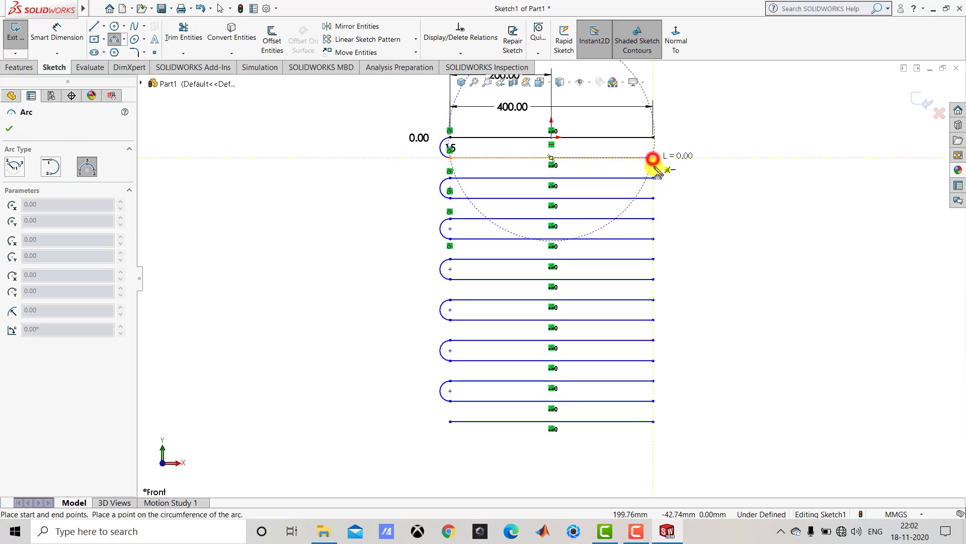
{"action": "left_click", "coordinate": [653, 178]}
{"action": "left_click", "coordinate": [660, 179]}
{"action": "key", "text": "Escape"}
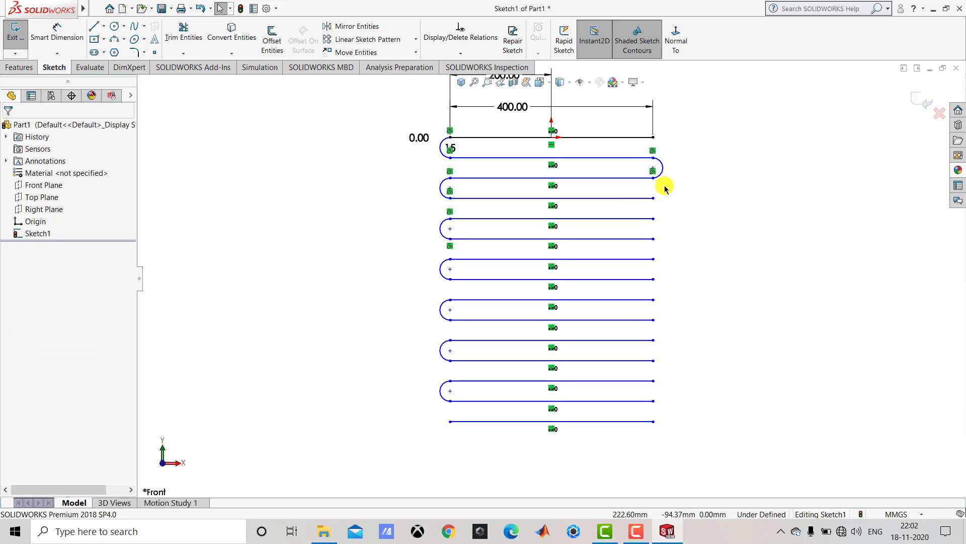
{"action": "left_click", "coordinate": [111, 42]}
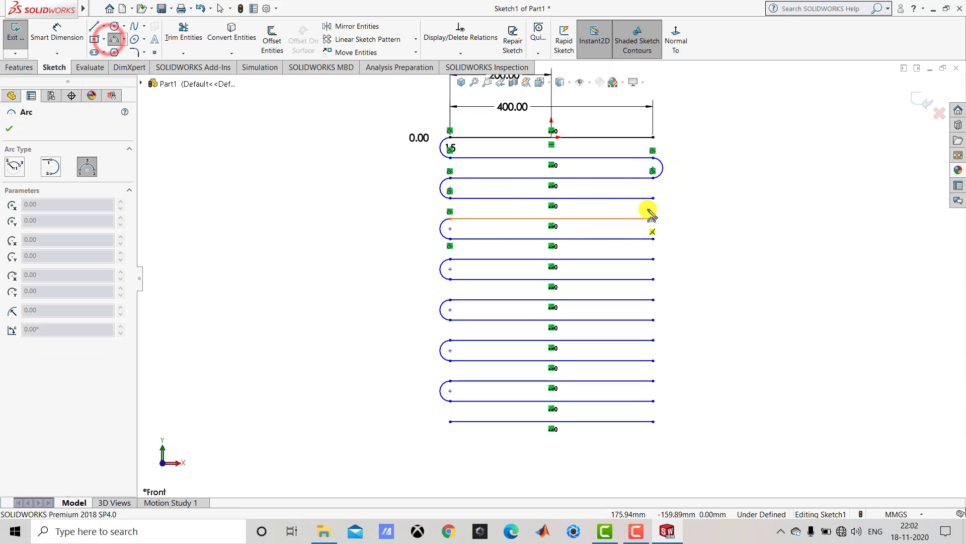
{"action": "left_click", "coordinate": [654, 198]}
{"action": "left_click", "coordinate": [654, 218]}
{"action": "left_click", "coordinate": [659, 218]}
{"action": "key", "text": "Escape"}
Step: Join the right ends of lines six and seven, and of lines eight and nine, with outward 180° 3-point arcs of 20 mm radius
{"action": "left_click", "coordinate": [115, 39]}
{"action": "left_click", "coordinate": [654, 239]}
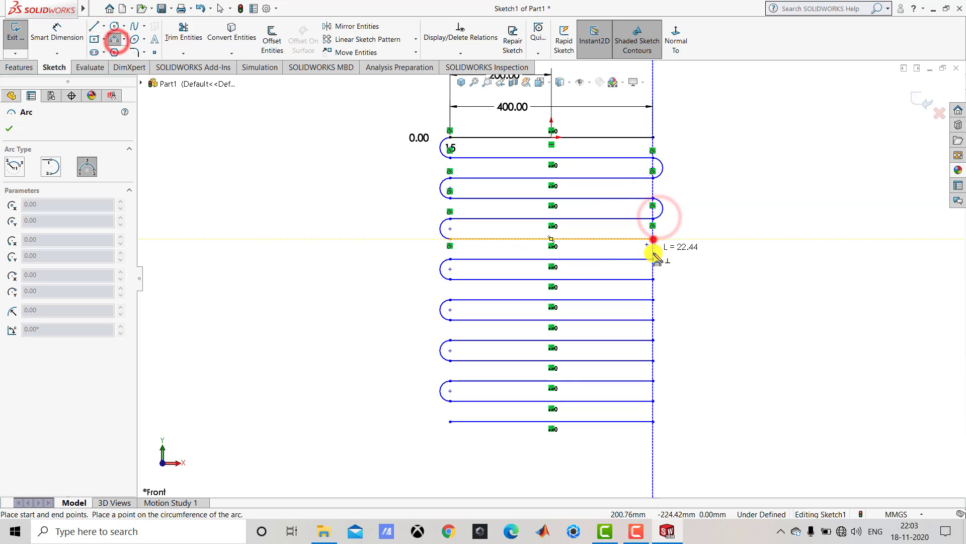
{"action": "left_click", "coordinate": [653, 259]}
{"action": "left_click", "coordinate": [661, 252]}
{"action": "key", "text": "Escape"}
{"action": "left_click", "coordinate": [115, 39]}
{"action": "left_click", "coordinate": [654, 279]}
{"action": "left_click", "coordinate": [654, 299]}
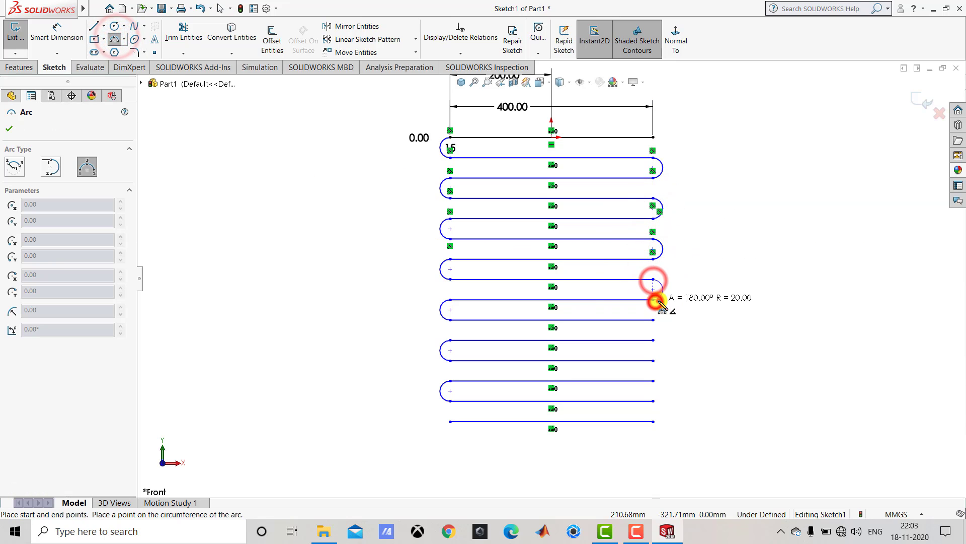
{"action": "left_click", "coordinate": [661, 290]}
{"action": "key", "text": "Escape"}
Step: Join the right ends of line pairs 10–11 and 12–13 with 3-point arcs bulging outward
{"action": "left_click", "coordinate": [114, 39]}
{"action": "left_click", "coordinate": [654, 320]}
{"action": "left_click", "coordinate": [653, 339]}
{"action": "left_click", "coordinate": [661, 329]}
{"action": "key", "text": "Escape"}
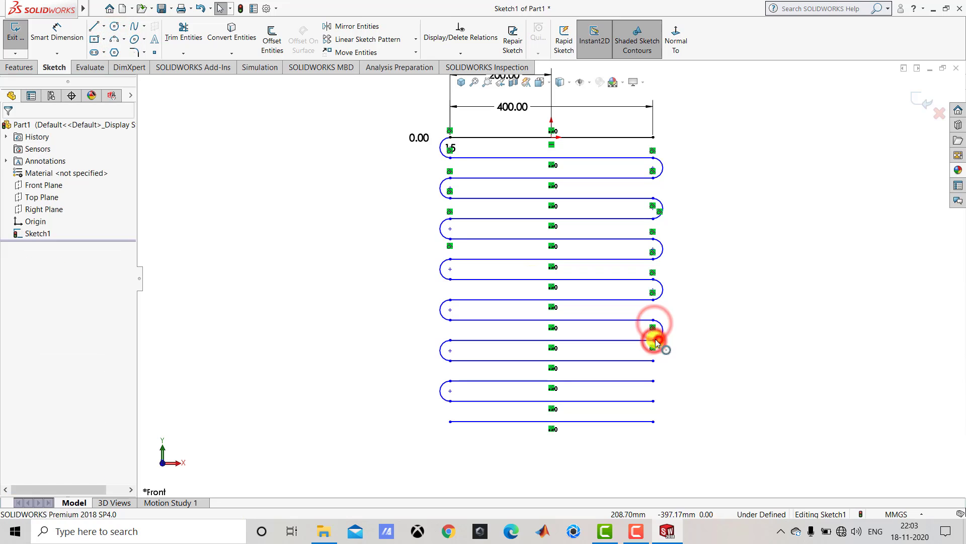
{"action": "left_click", "coordinate": [115, 39]}
{"action": "left_click", "coordinate": [656, 363]}
{"action": "left_click", "coordinate": [654, 381]}
{"action": "left_click", "coordinate": [662, 371]}
{"action": "key", "text": "Escape"}
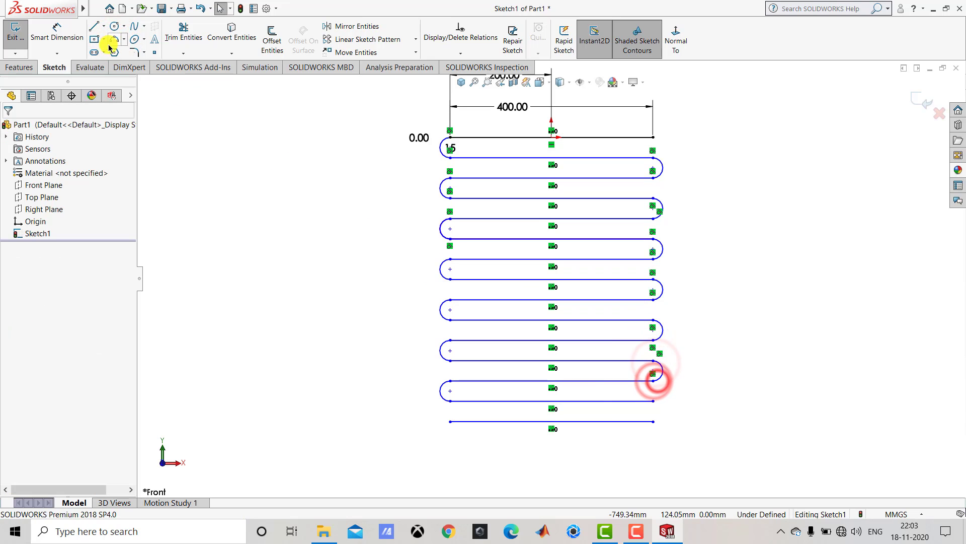
Step: Join the right ends of the 14th and 15th lines with a 3-point arc bulging outward
{"action": "left_click", "coordinate": [115, 39]}
{"action": "left_click", "coordinate": [653, 401]}
{"action": "left_click", "coordinate": [653, 422]}
{"action": "left_click", "coordinate": [663, 422]}
{"action": "key", "text": "Escape"}
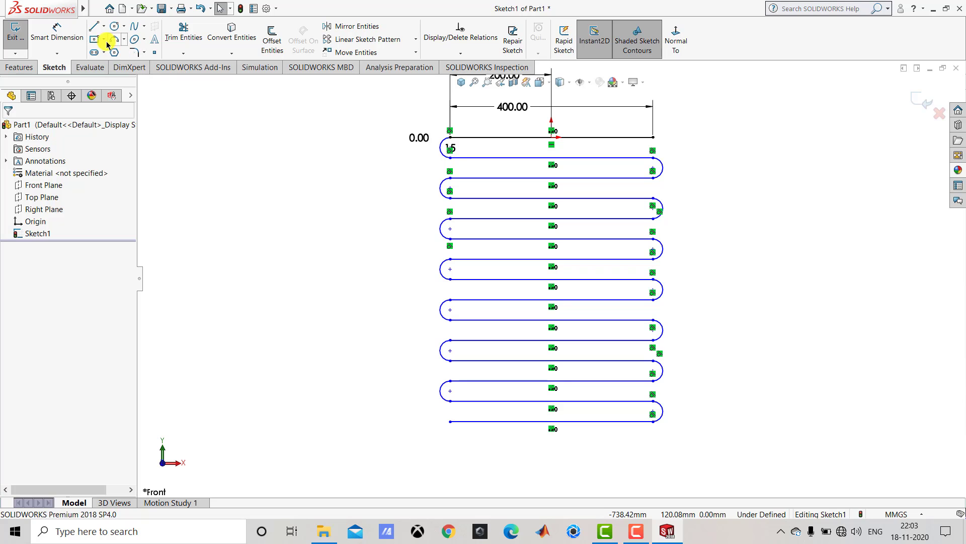
Step: Extend the first line's right end with a horizontal line about 66 mm long and a vertical line running down past the last row
{"action": "left_click", "coordinate": [95, 28]}
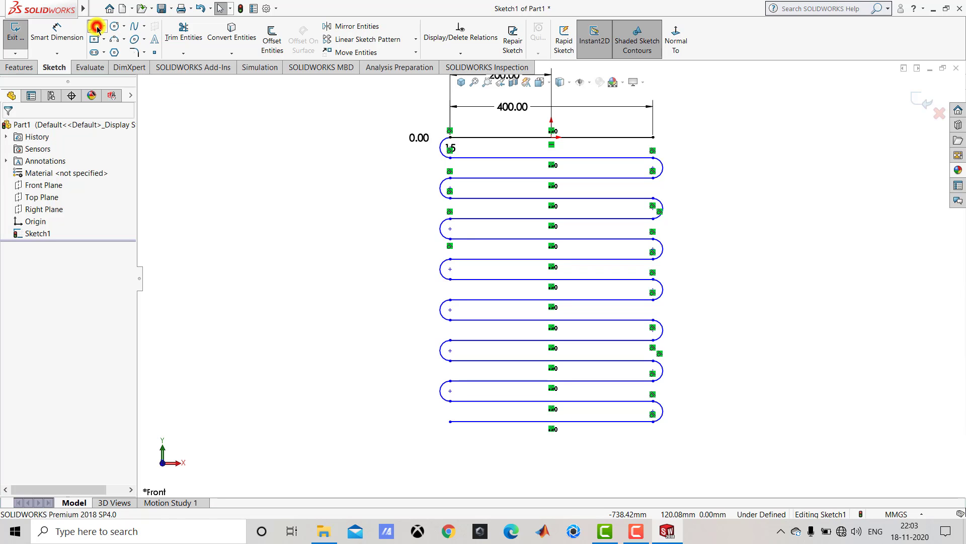
{"action": "left_click", "coordinate": [686, 137]}
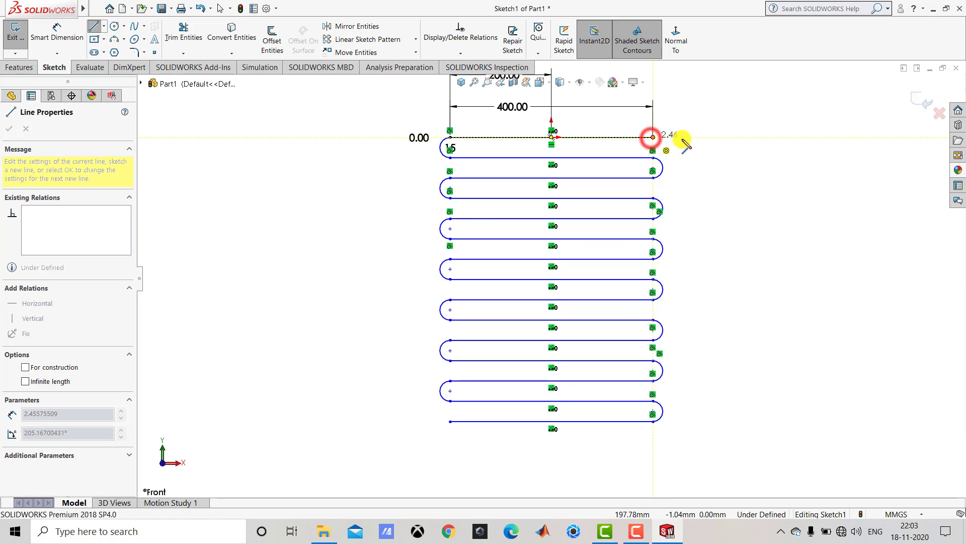
{"action": "left_click", "coordinate": [686, 453]}
{"action": "key", "text": "Escape"}
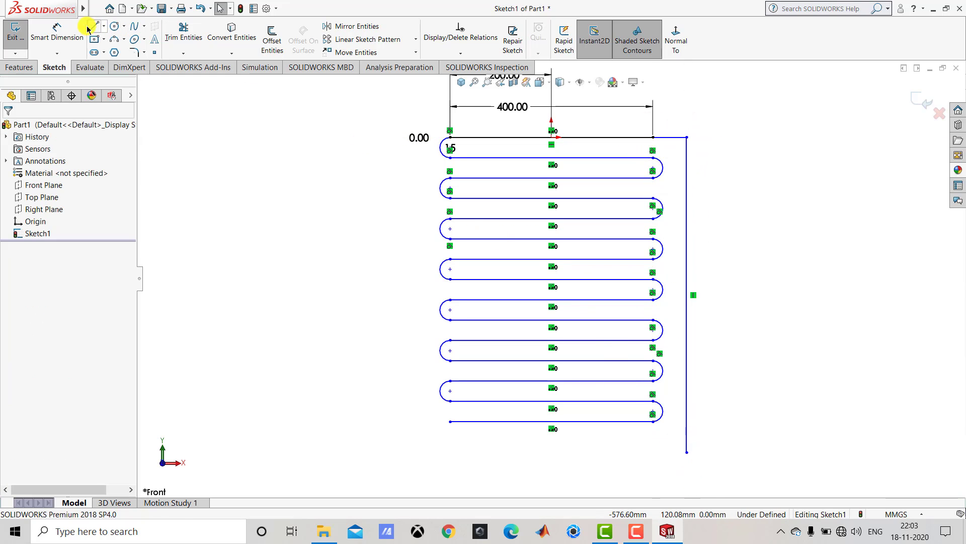
Step: Dimension the short horizontal extension at the first line's right end as 50 mm
{"action": "left_click", "coordinate": [57, 31]}
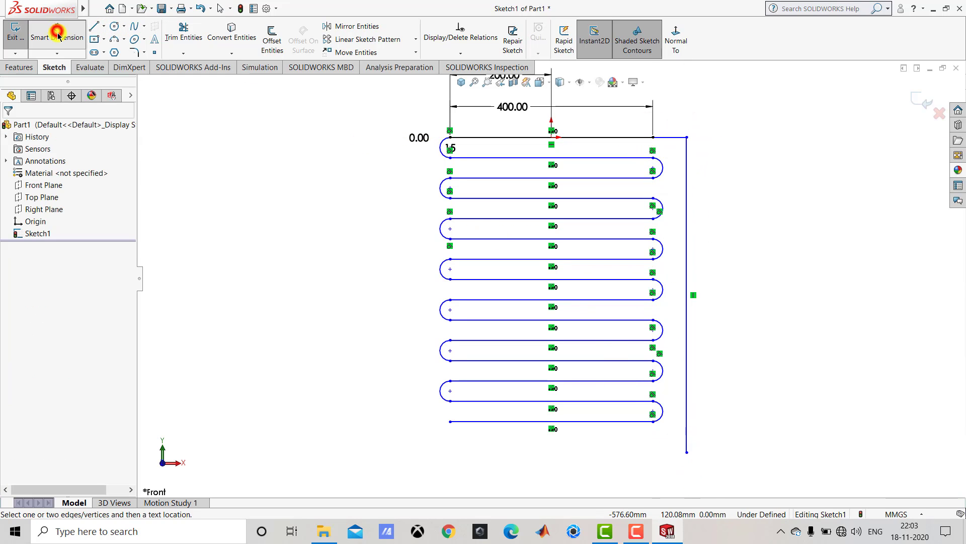
{"action": "left_click", "coordinate": [680, 143]}
{"action": "left_click", "coordinate": [675, 122]}
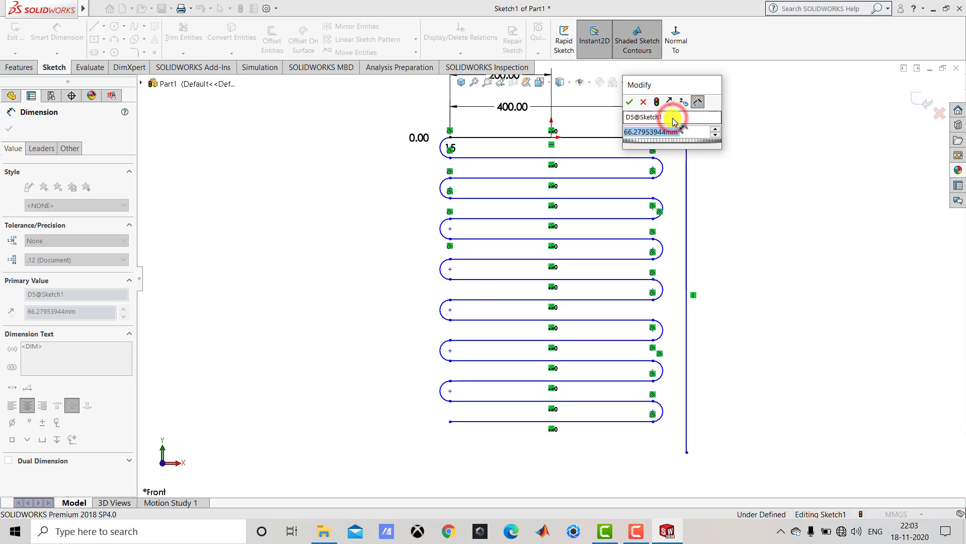
{"action": "type", "text": "50"}
{"action": "key", "text": "Return"}
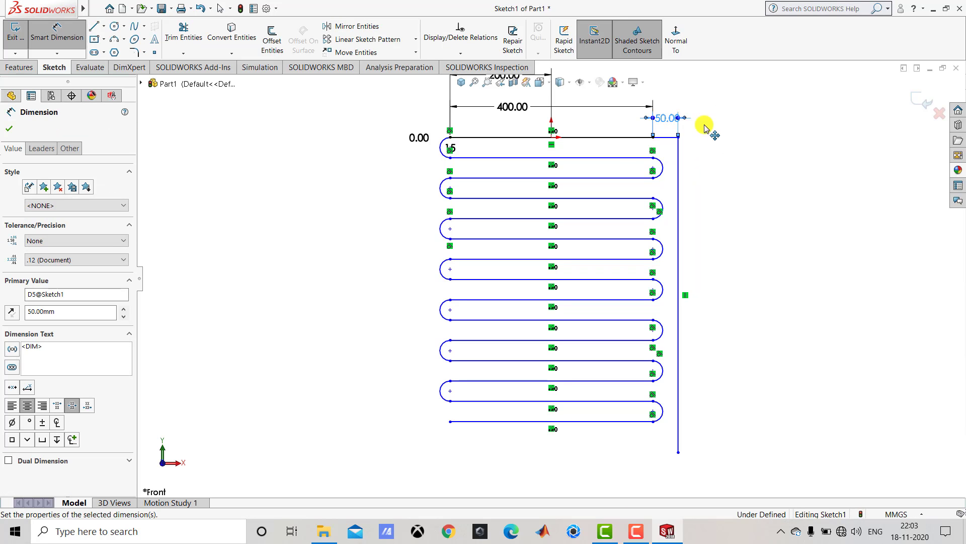
{"action": "left_click", "coordinate": [739, 158]}
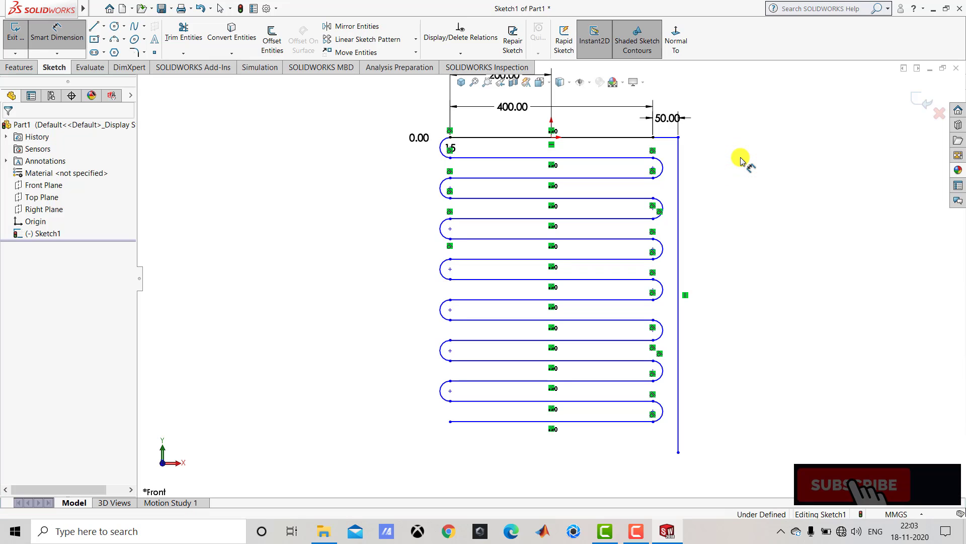
{"action": "key", "text": "Escape"}
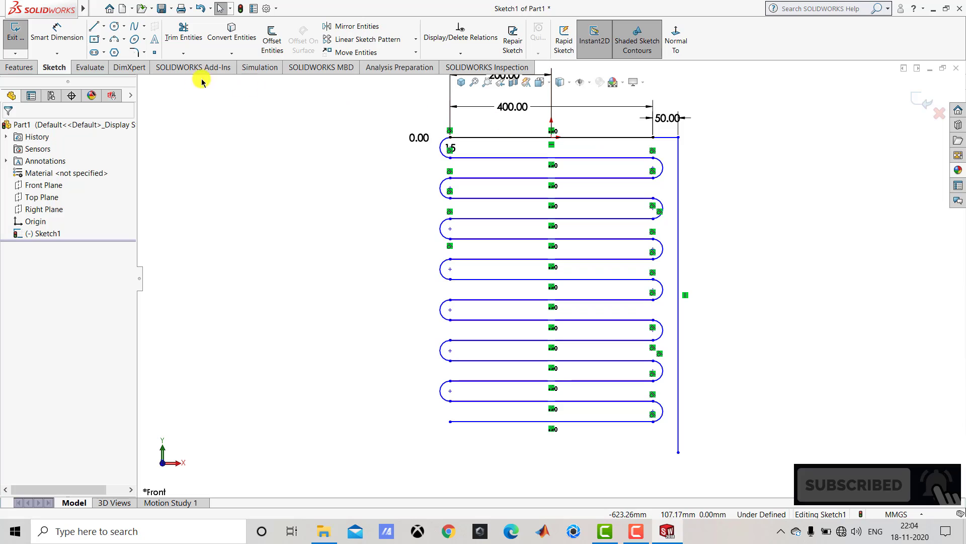
Step: Round the corner between the horizontal extension and the vertical line with a 30 mm sketch fillet
{"action": "left_click", "coordinate": [133, 53]}
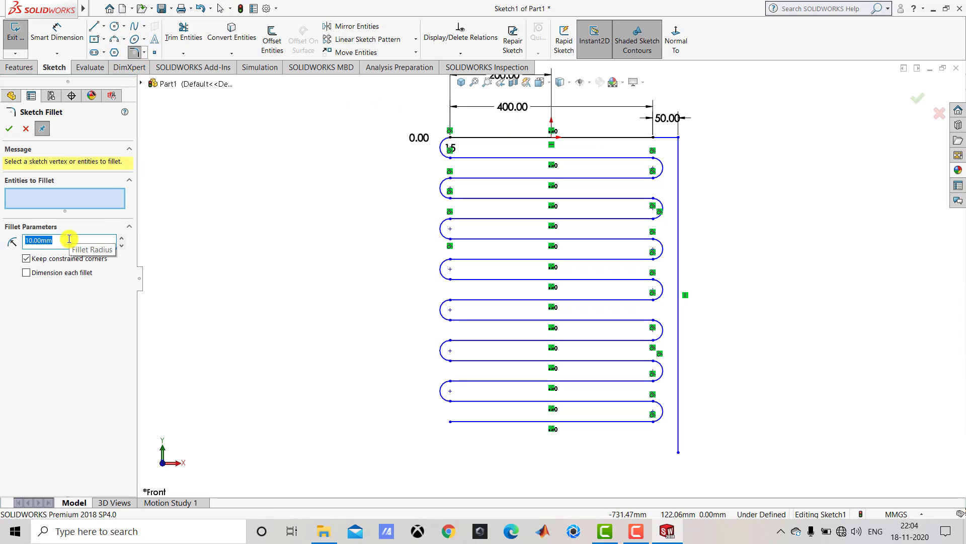
{"action": "type", "text": "30"}
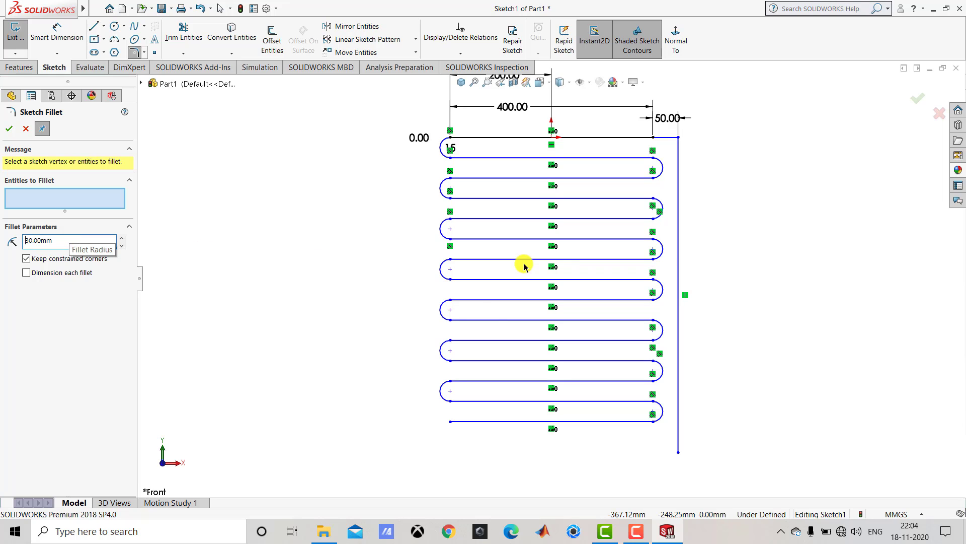
{"action": "left_click", "coordinate": [678, 138]}
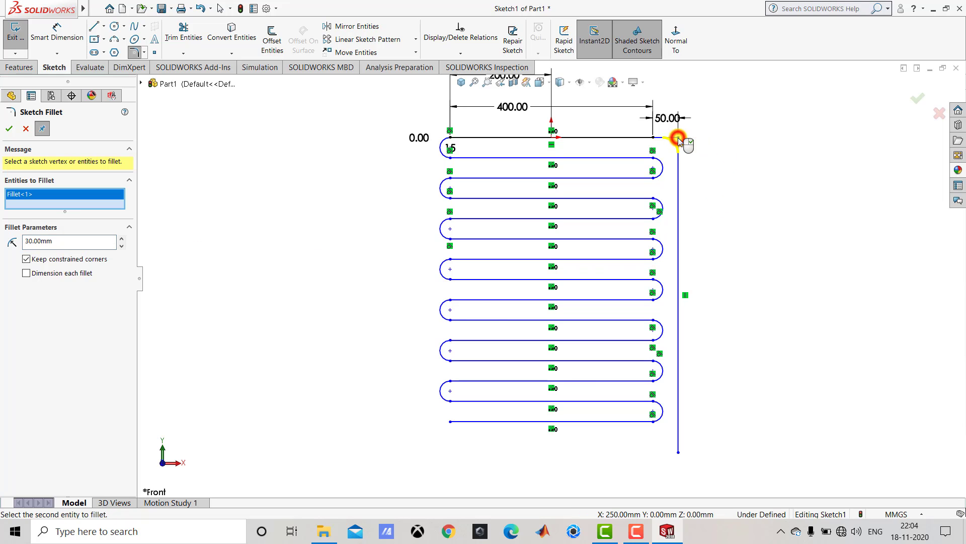
{"action": "left_click", "coordinate": [10, 130]}
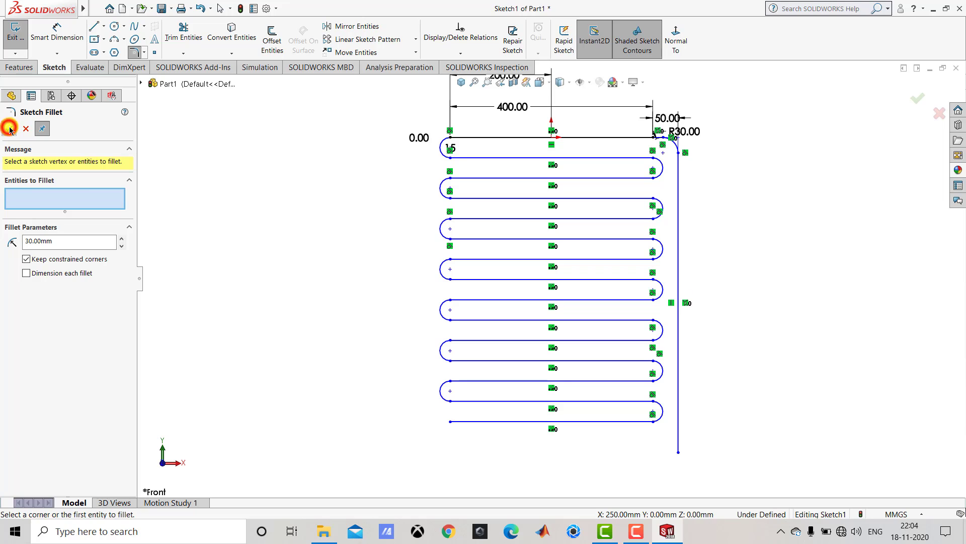
{"action": "left_click", "coordinate": [9, 129]}
{"action": "left_click", "coordinate": [280, 182]}
Step: Draw a centerpoint quarter arc of about 21 mm radius from the last line's left end, curving outward and down
{"action": "key", "text": "f"}
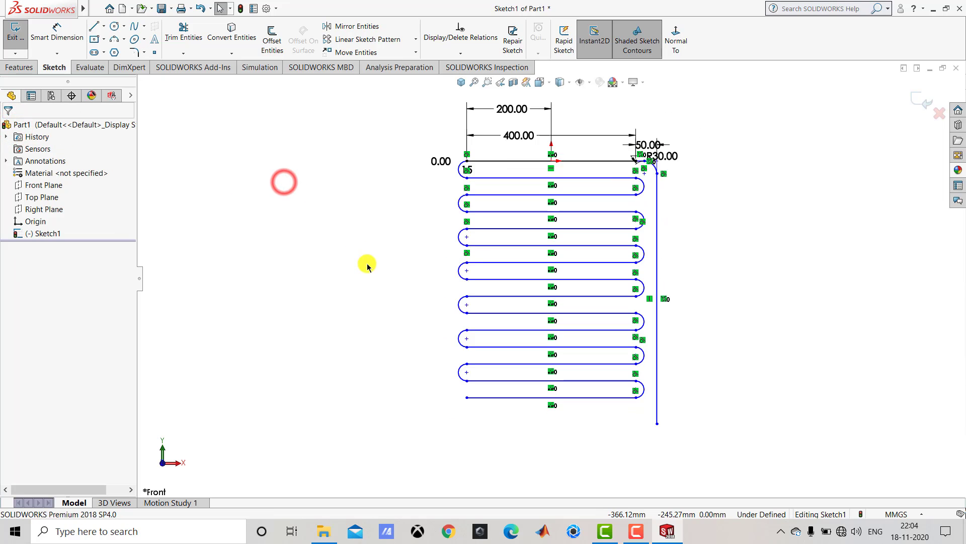
{"action": "scroll", "coordinate": [571, 395], "scroll_direction": "down", "scroll_amount": 1}
{"action": "scroll", "coordinate": [452, 369], "scroll_direction": "down", "scroll_amount": 1}
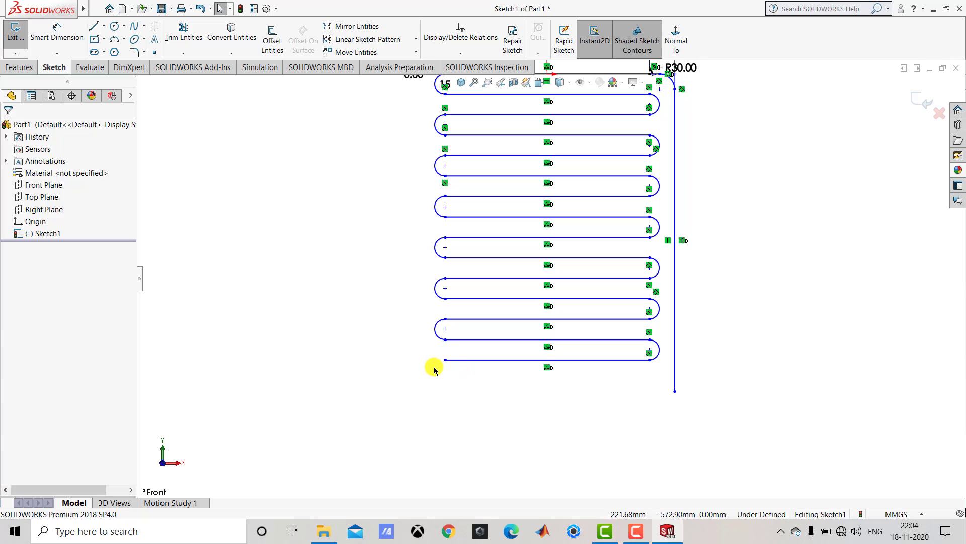
{"action": "left_click", "coordinate": [123, 40]}
{"action": "left_click", "coordinate": [136, 56]}
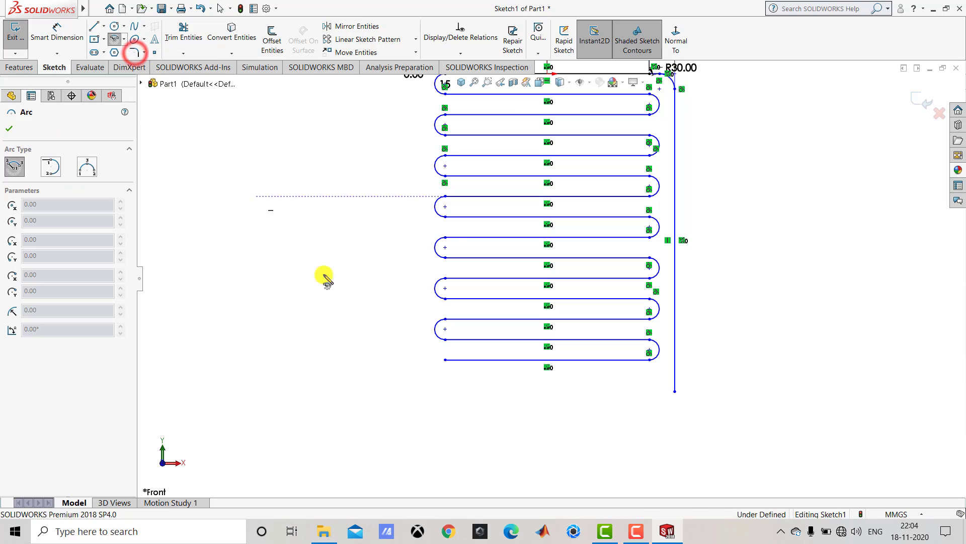
{"action": "scroll", "coordinate": [479, 394], "scroll_direction": "down", "scroll_amount": 2}
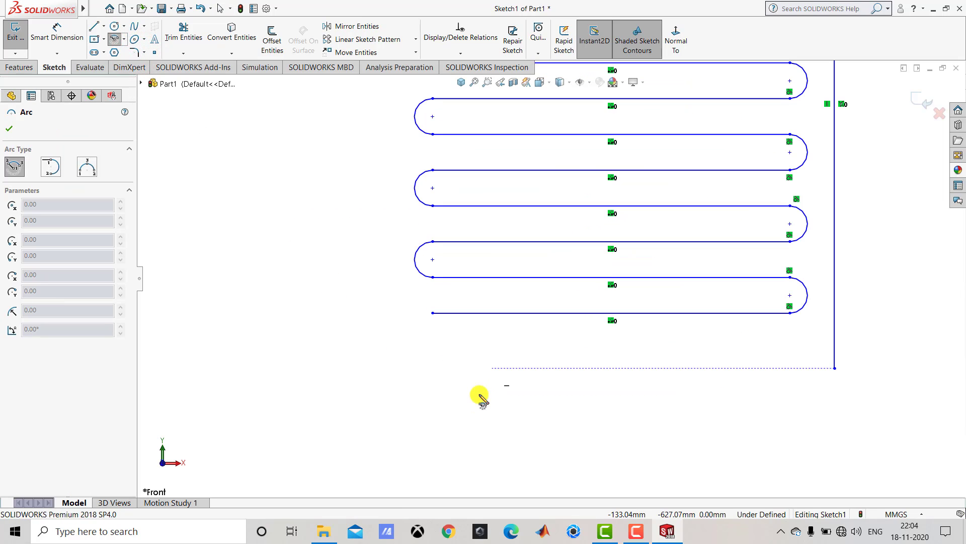
{"action": "left_click", "coordinate": [433, 332]}
{"action": "left_click", "coordinate": [432, 314]}
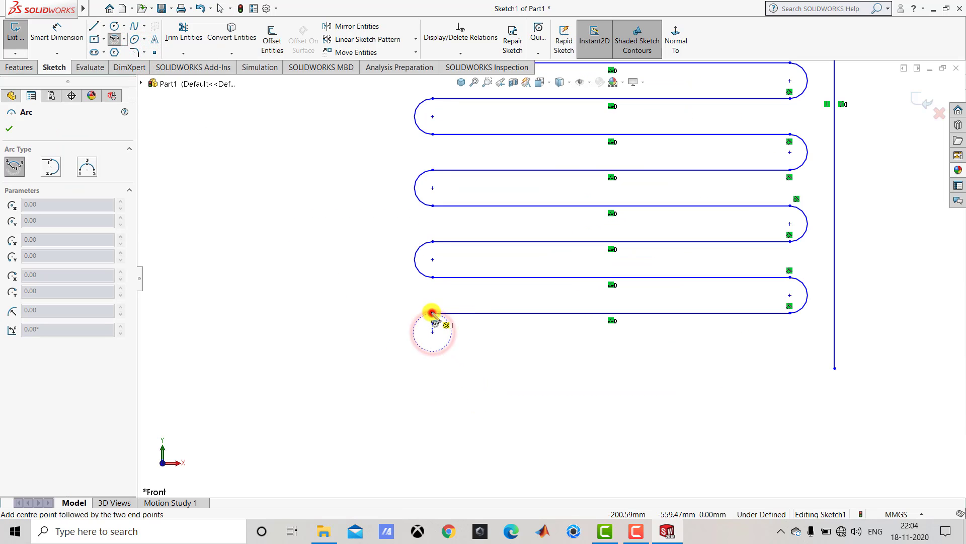
{"action": "left_click", "coordinate": [413, 332]}
{"action": "key", "text": "Escape"}
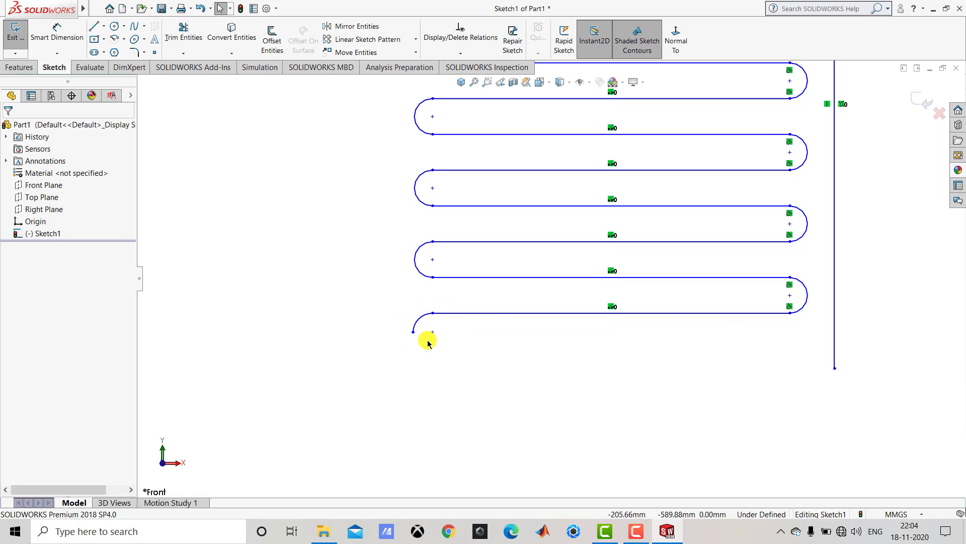
Step: Dimension the radius of the quarter arc at the last line's left end as 20 mm
{"action": "left_click", "coordinate": [73, 25]}
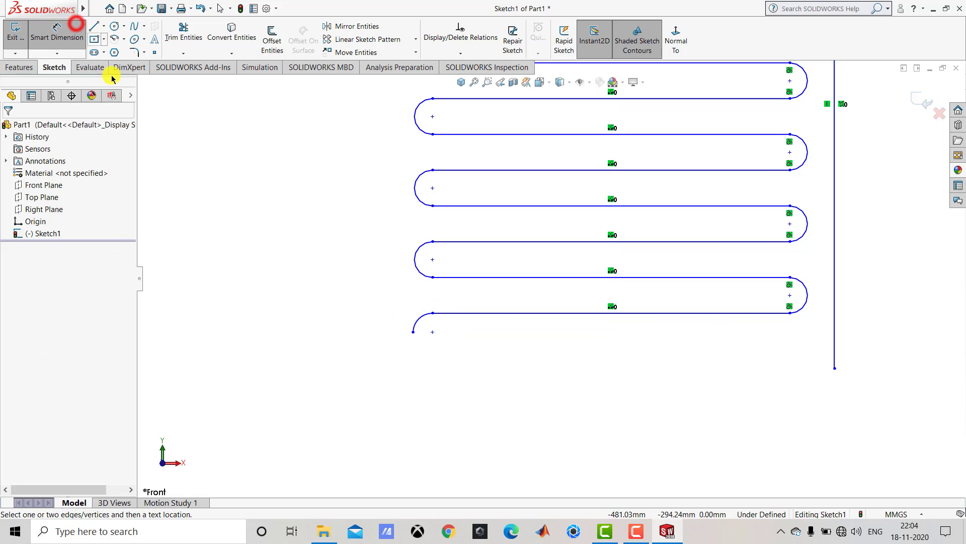
{"action": "left_click", "coordinate": [422, 319]}
{"action": "left_click", "coordinate": [378, 307]}
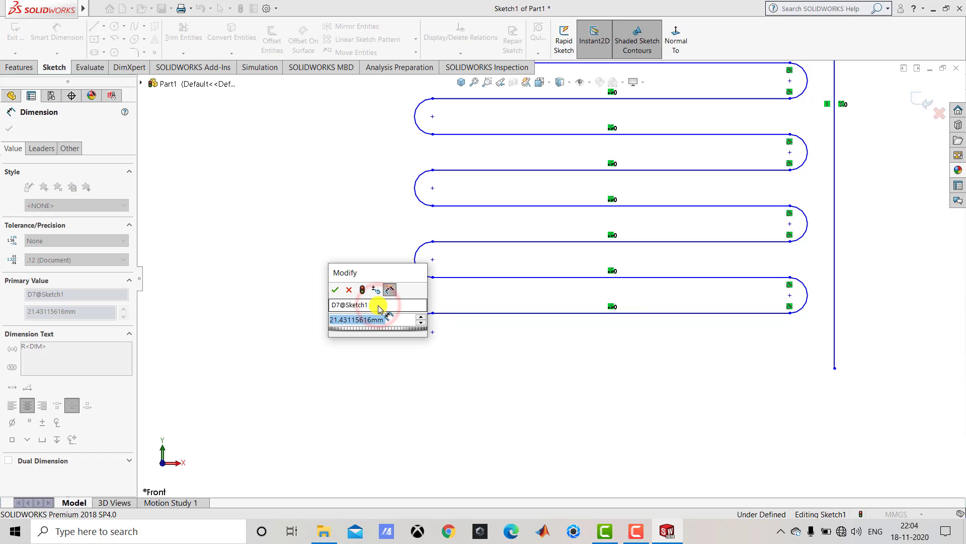
{"action": "type", "text": "20"}
{"action": "key", "text": "Return"}
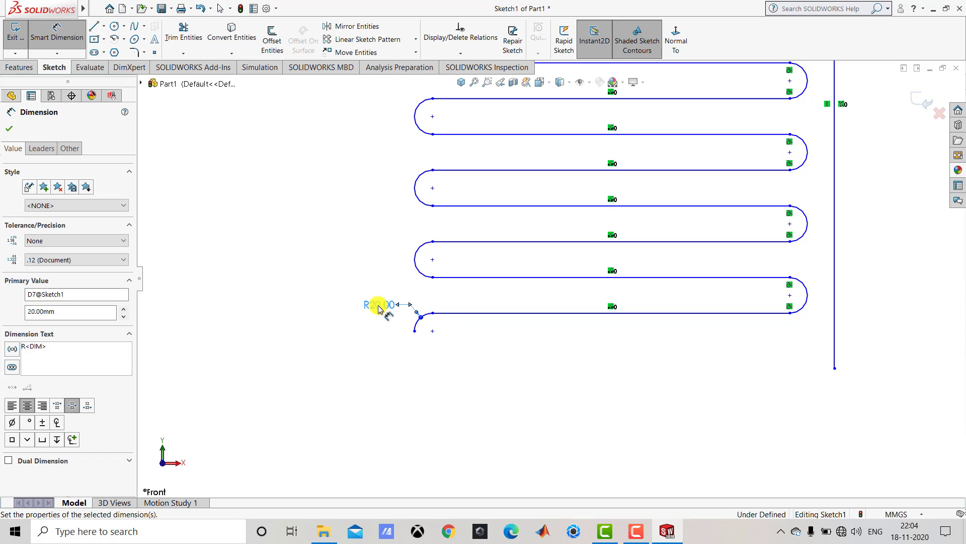
{"action": "left_click", "coordinate": [377, 347]}
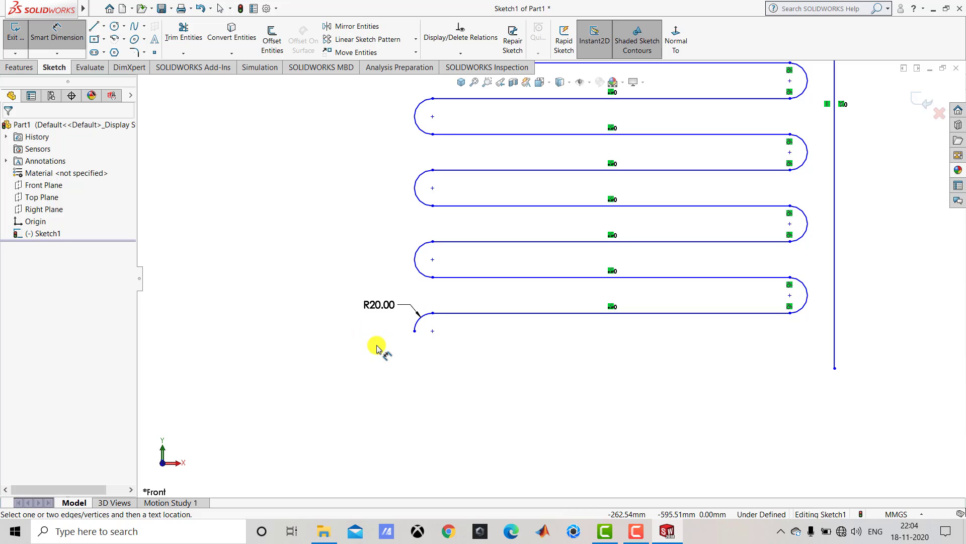
Step: Draw a vertical line about 90 mm long downward from the lower end of the 20 mm quarter arc
{"action": "key", "text": "Escape"}
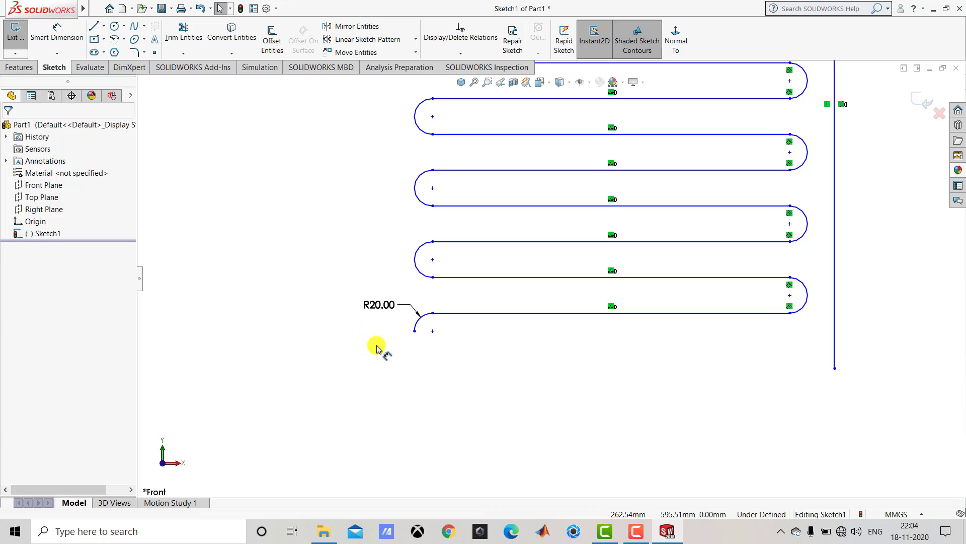
{"action": "left_click", "coordinate": [94, 33]}
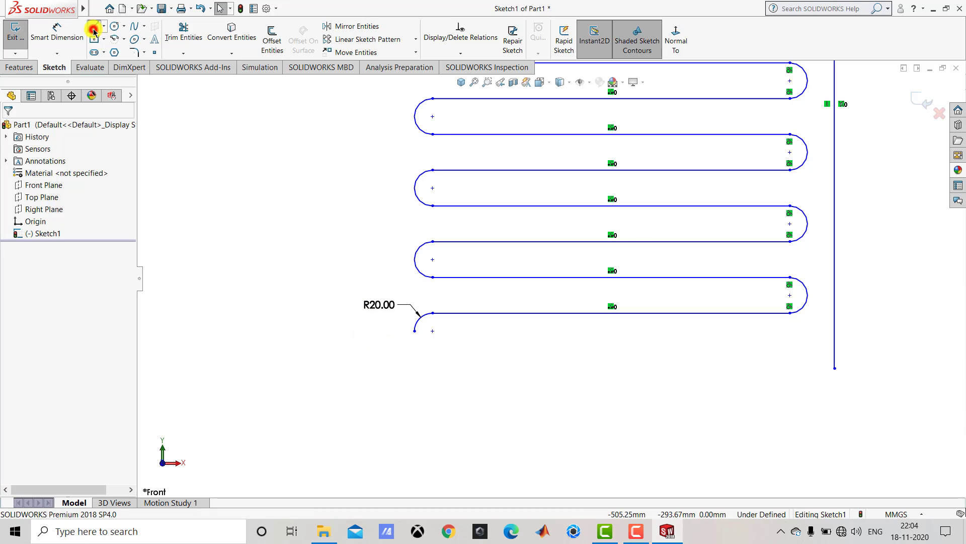
{"action": "left_click", "coordinate": [414, 331]}
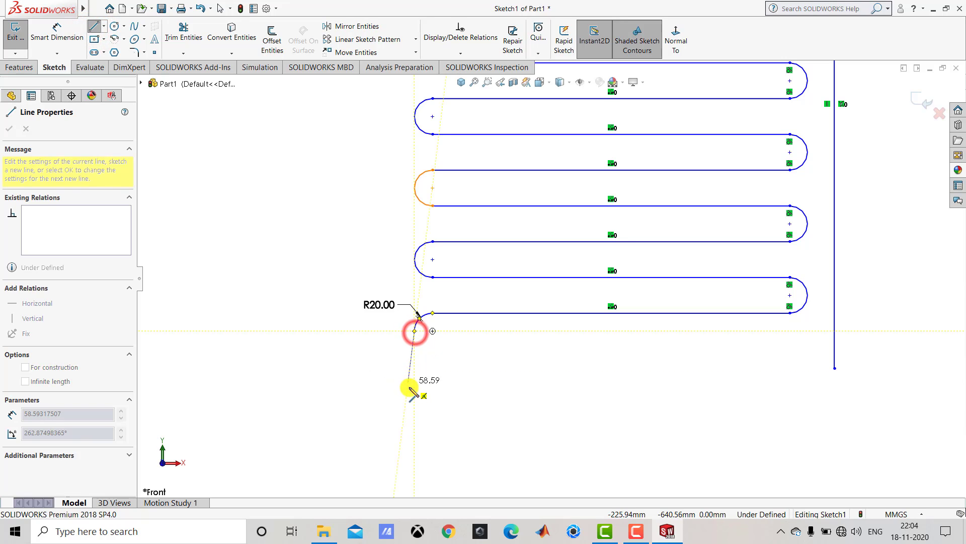
{"action": "left_click", "coordinate": [414, 412]}
{"action": "key", "text": "Escape"}
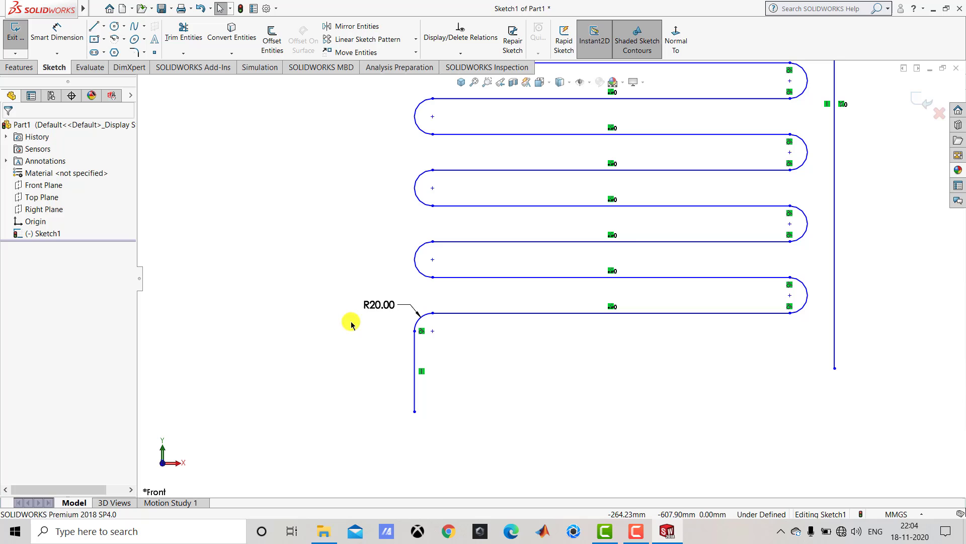
Step: Dimension the length of the vertical line below the quarter arc as 100 mm
{"action": "left_click", "coordinate": [72, 36]}
{"action": "left_click", "coordinate": [414, 388]}
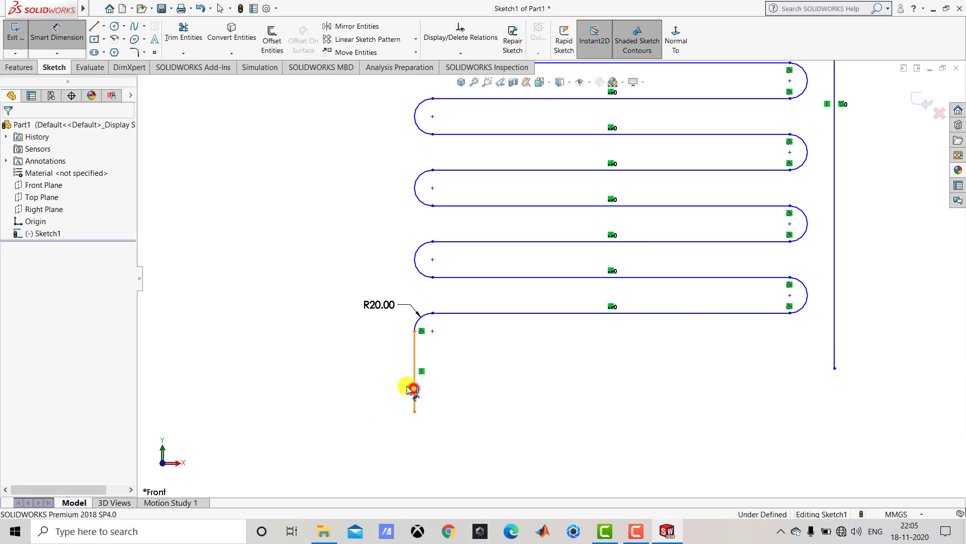
{"action": "left_click", "coordinate": [375, 378]}
{"action": "type", "text": "100"}
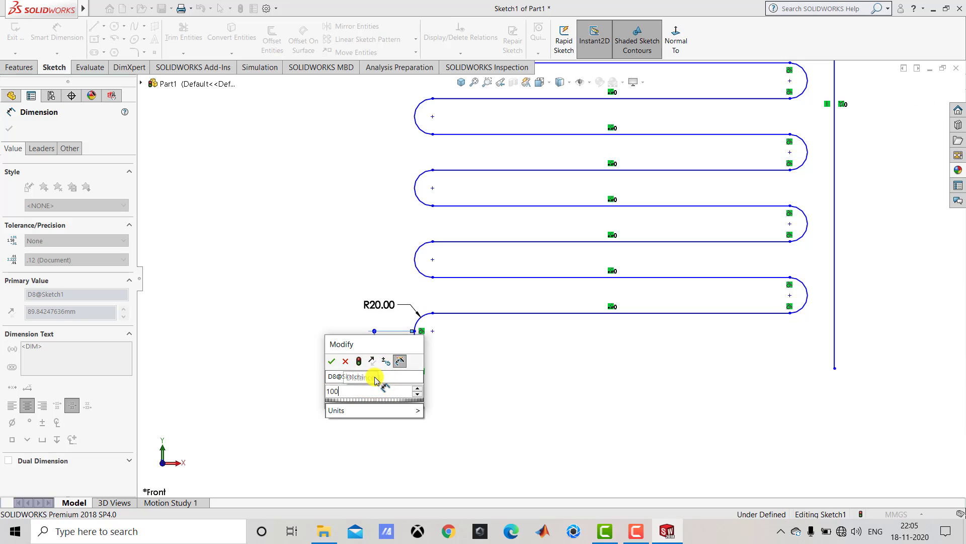
{"action": "key", "text": "Return"}
{"action": "left_click", "coordinate": [343, 359]}
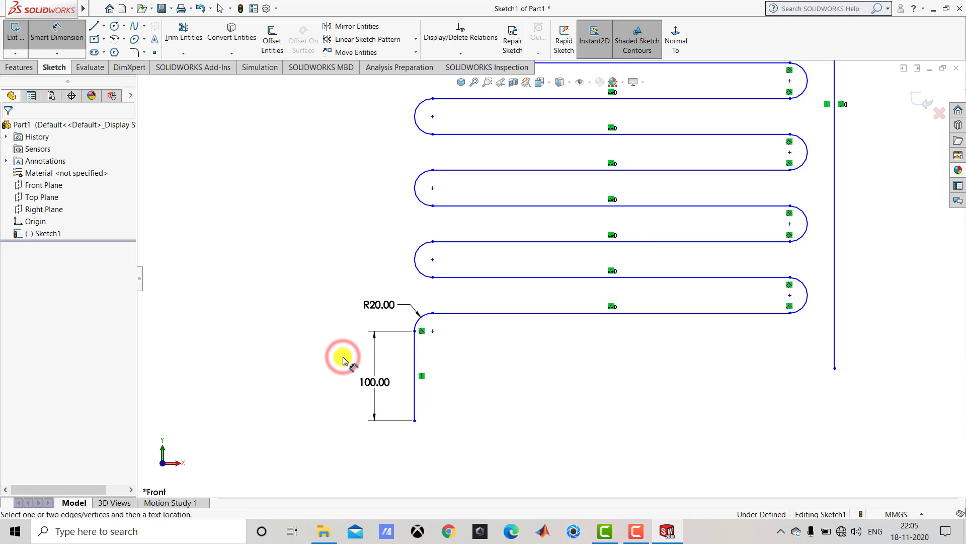
{"action": "key", "text": "Escape"}
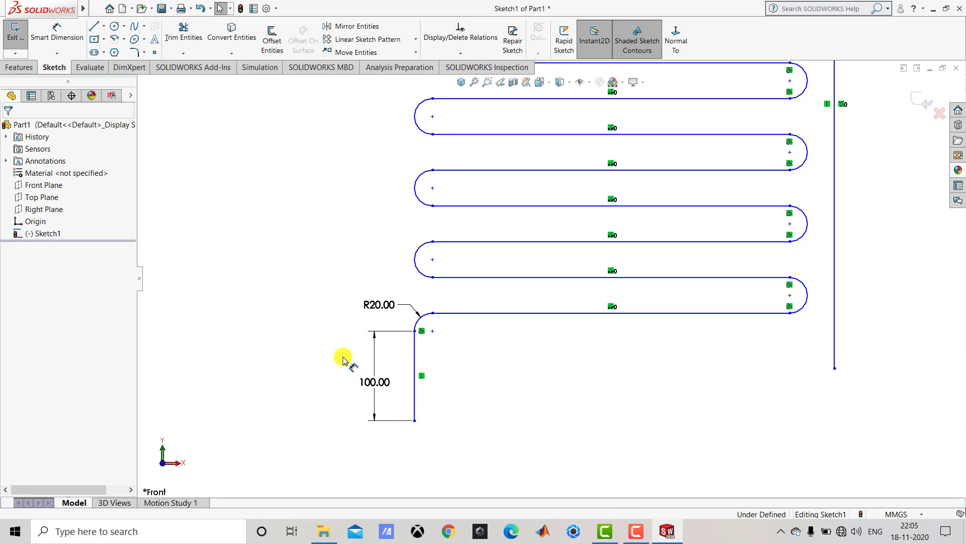
Step: Add a horizontal relation between the lower endpoints of the short and the long vertical lines
{"action": "left_click", "coordinate": [415, 422]}
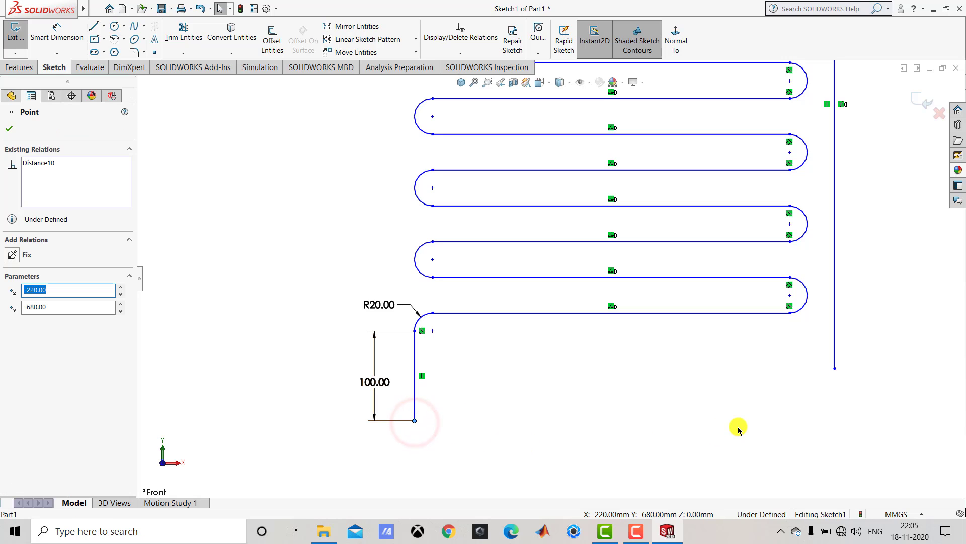
{"action": "left_click", "coordinate": [835, 367], "text": "ctrl"}
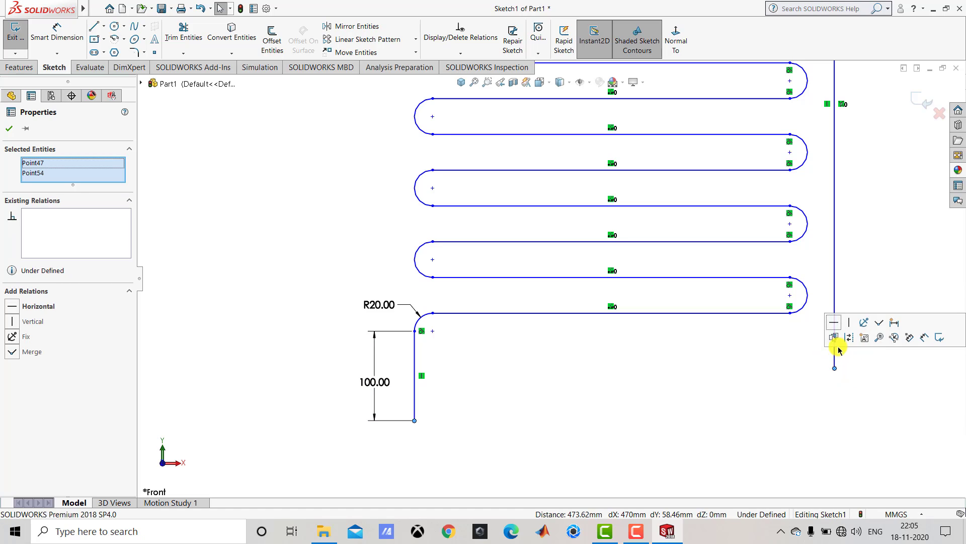
{"action": "left_click", "coordinate": [835, 325]}
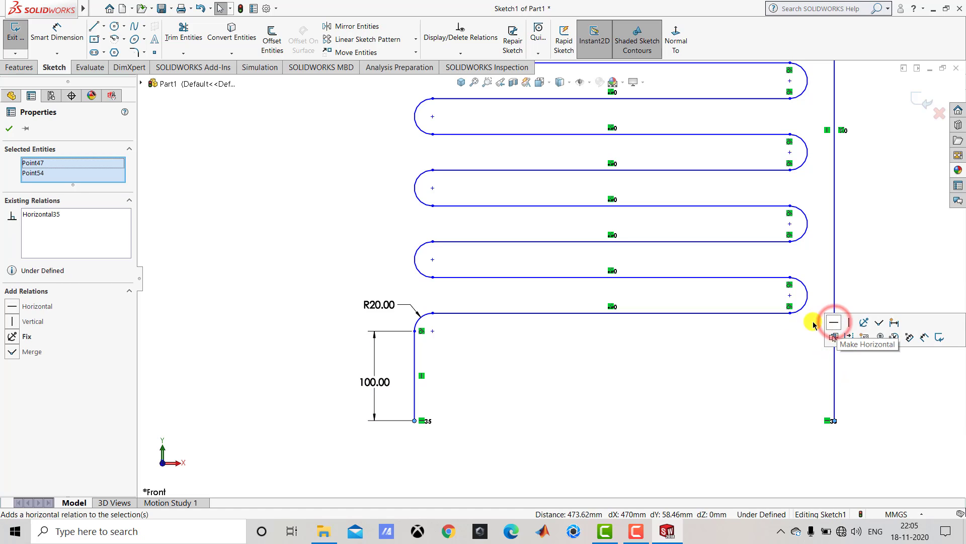
{"action": "left_click", "coordinate": [11, 130]}
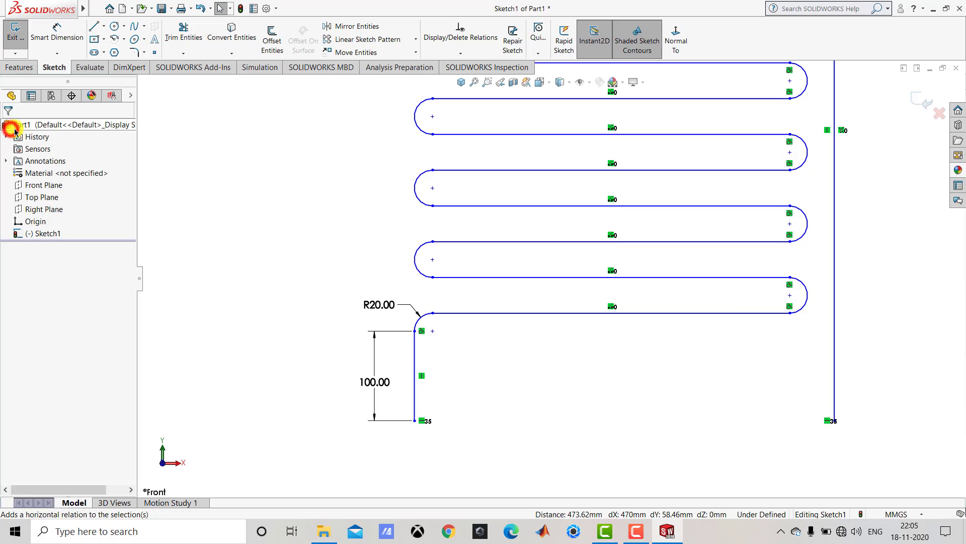
{"action": "left_click", "coordinate": [270, 146]}
Step: Finish the serpentine path sketch and show the part in isometric view
{"action": "left_click", "coordinate": [462, 82]}
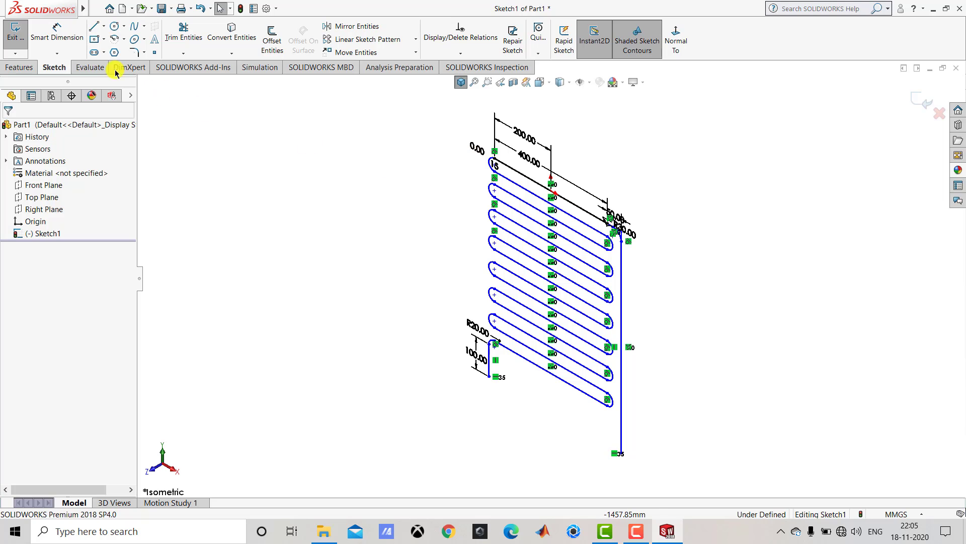
{"action": "left_click", "coordinate": [15, 31]}
{"action": "left_click", "coordinate": [340, 154]}
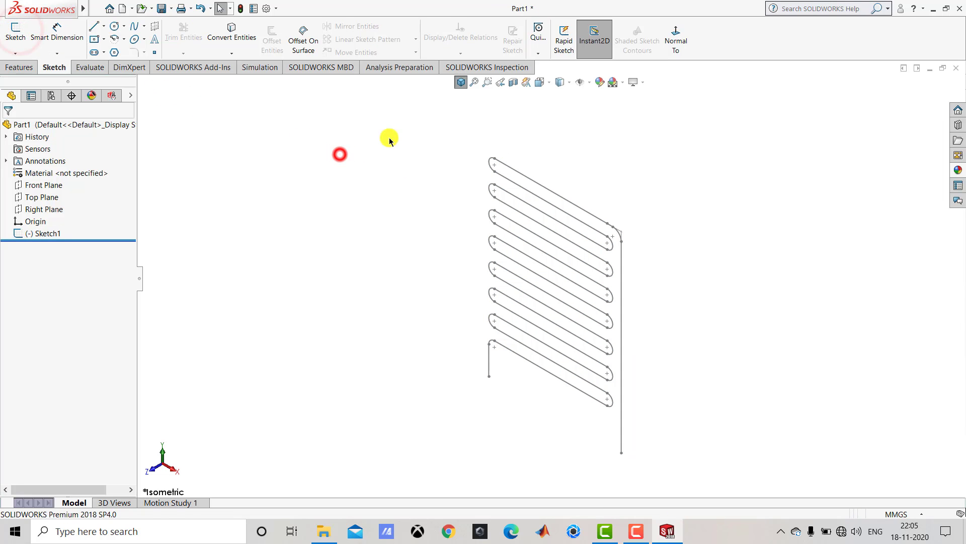
{"action": "left_click", "coordinate": [461, 82]}
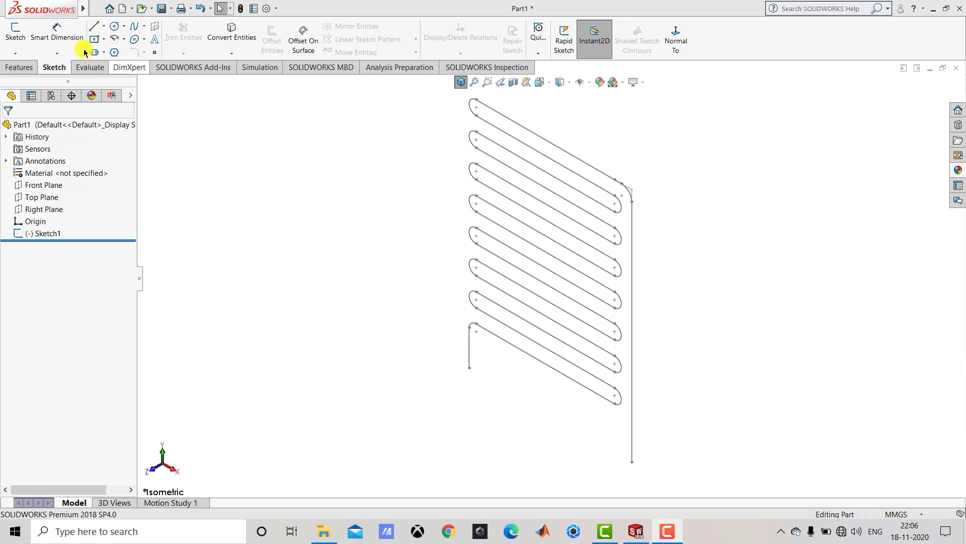
Step: Start a new sketch on the Front Plane and orient the view normal to it
{"action": "left_click", "coordinate": [15, 31]}
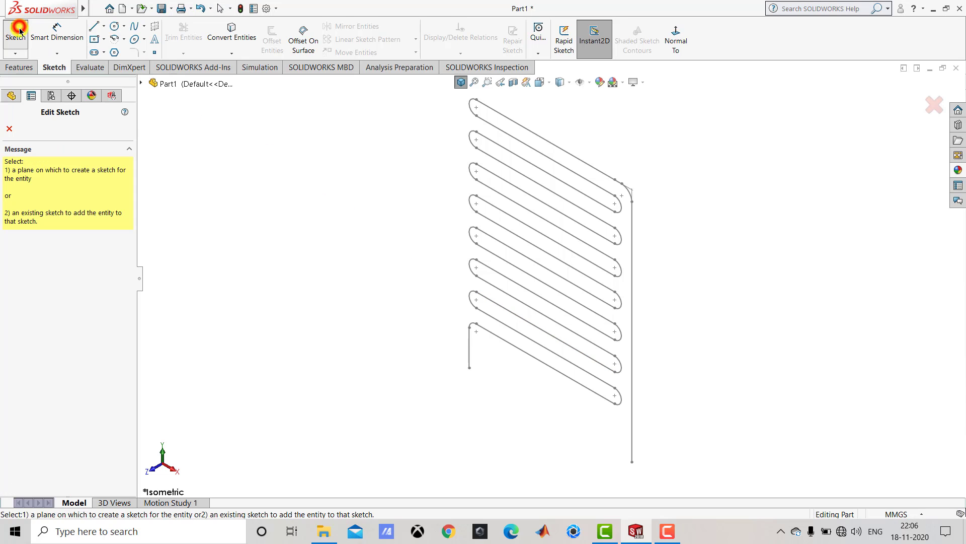
{"action": "left_click", "coordinate": [142, 83]}
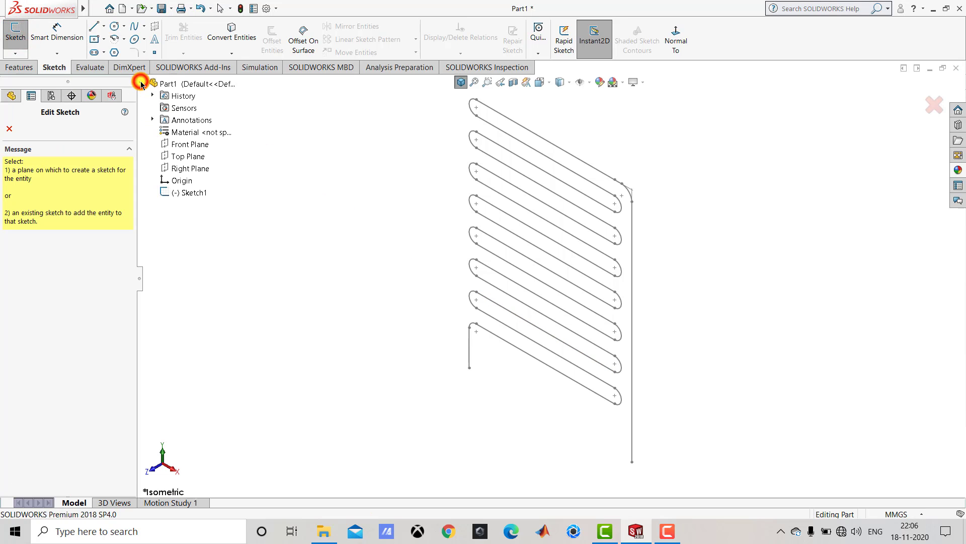
{"action": "left_click", "coordinate": [191, 146]}
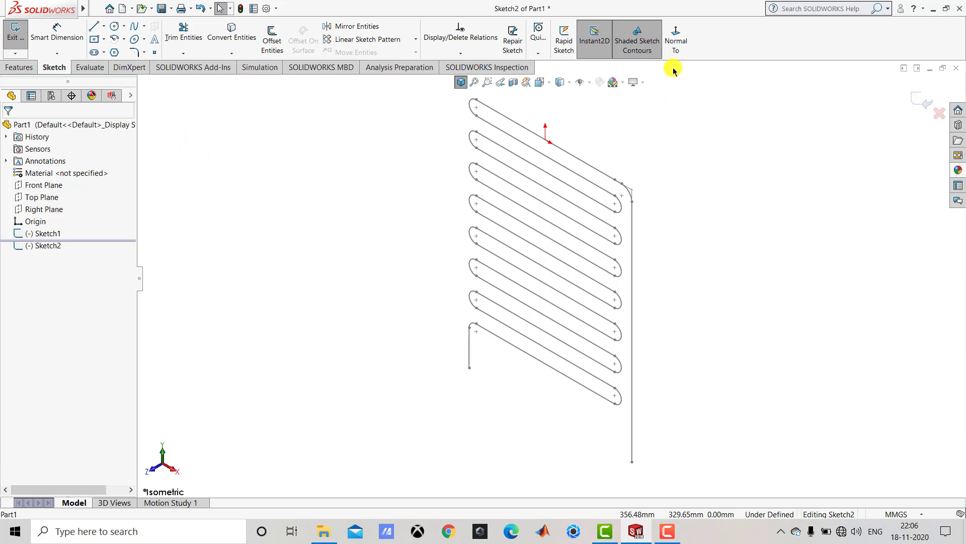
{"action": "left_click", "coordinate": [675, 40]}
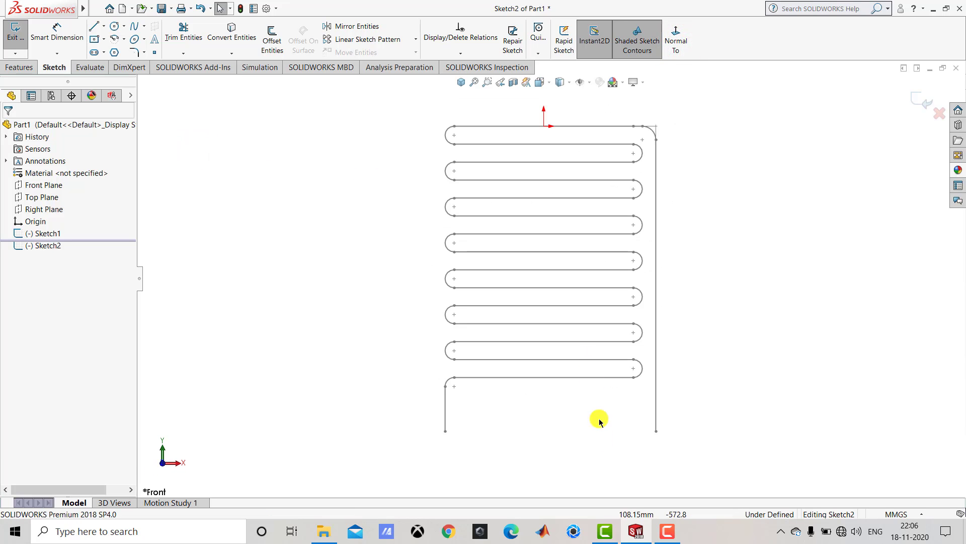
Step: Sketch a circle about 31 mm in diameter between the path's two lower ends, nearer the long vertical line
{"action": "scroll", "coordinate": [619, 443], "scroll_direction": "down", "scroll_amount": 5}
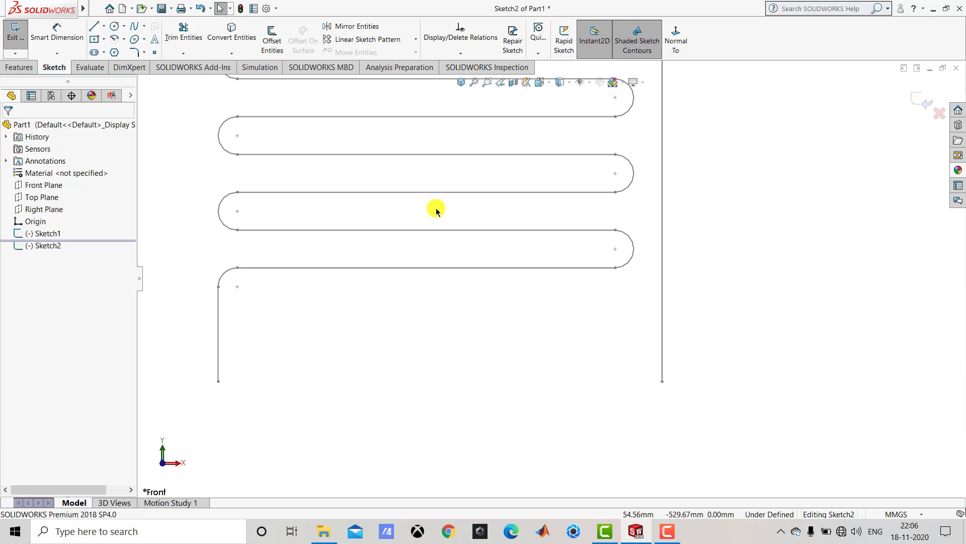
{"action": "left_click", "coordinate": [115, 27]}
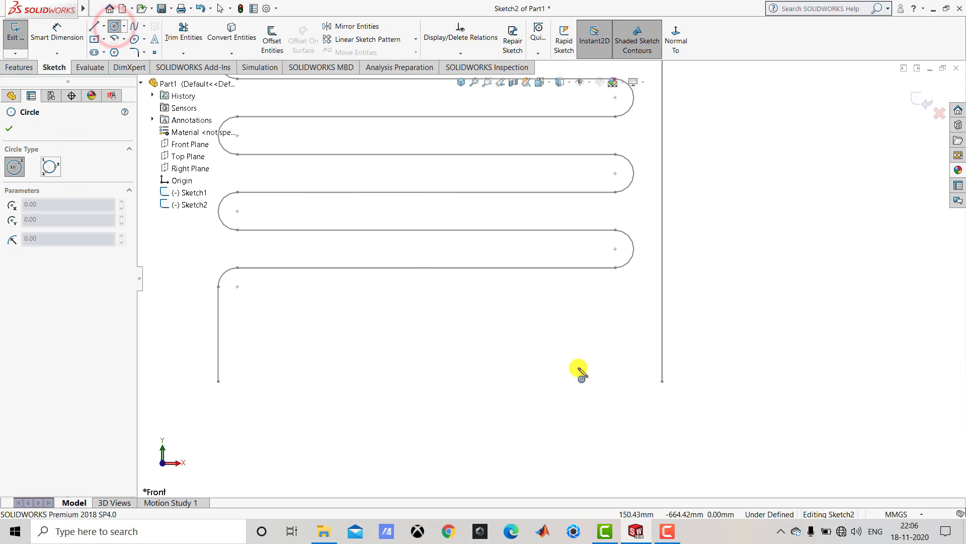
{"action": "left_click_drag", "start_coordinate": [583, 380], "coordinate": [597, 388]}
{"action": "key", "text": "Escape"}
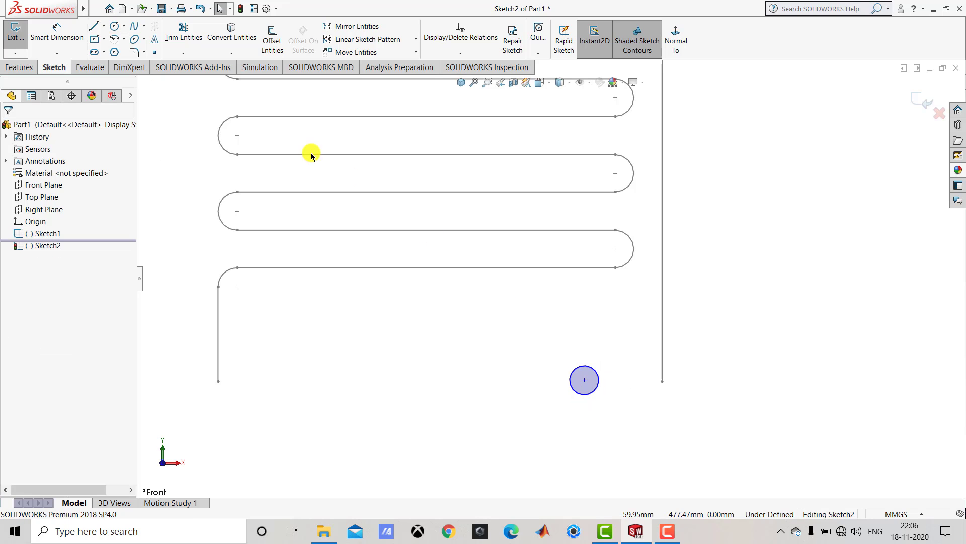
Step: Dimension the circle's diameter as 40 mm
{"action": "left_click", "coordinate": [55, 30]}
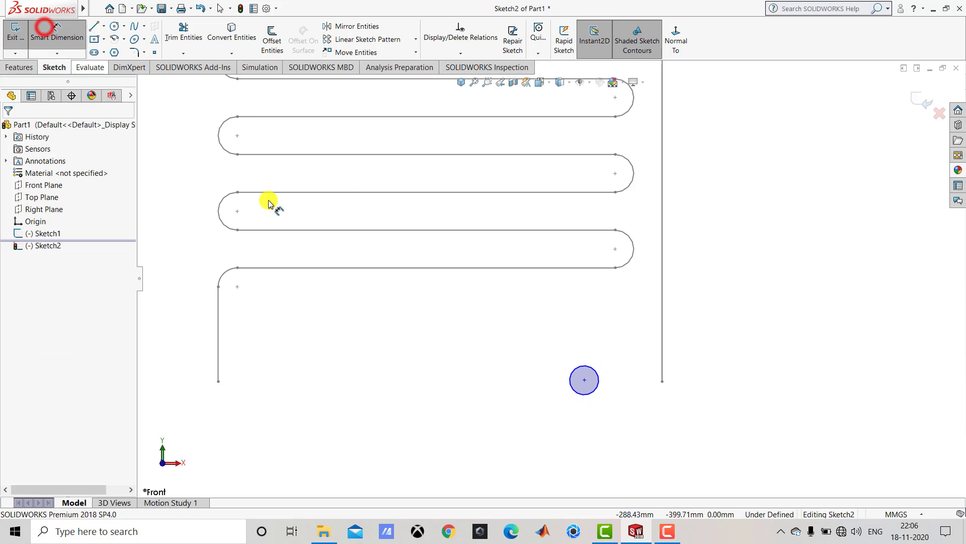
{"action": "left_click", "coordinate": [584, 369]}
{"action": "left_click", "coordinate": [533, 353]}
{"action": "type", "text": "40"}
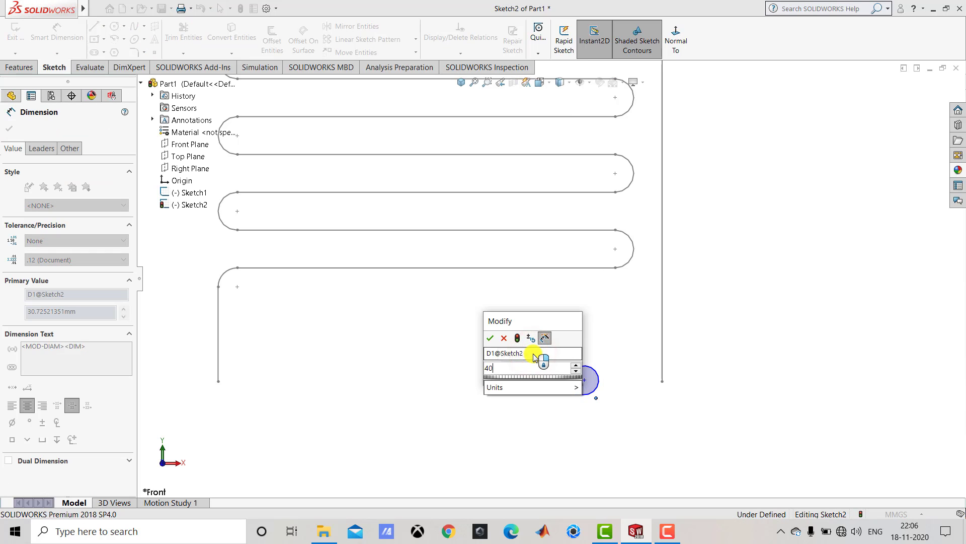
{"action": "key", "text": "Return"}
{"action": "left_click", "coordinate": [508, 315]}
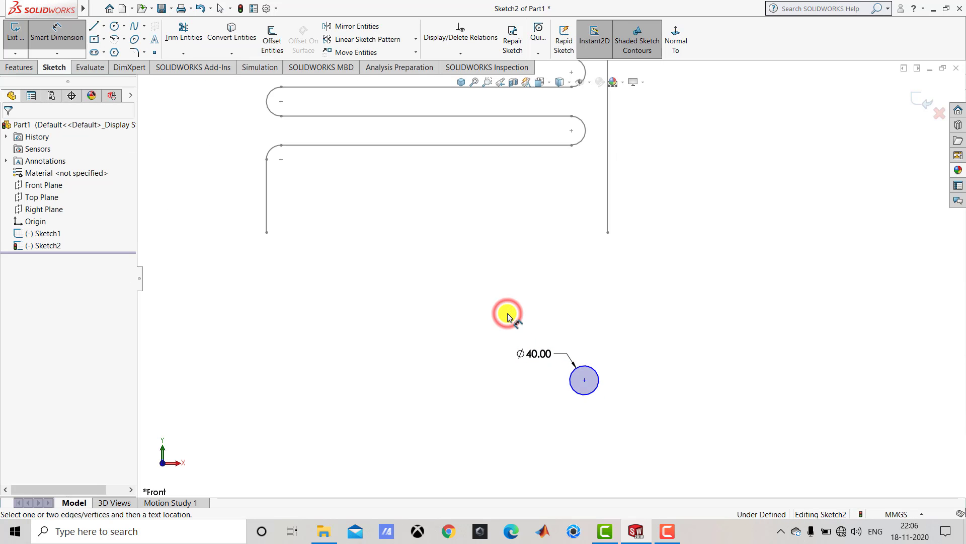
{"action": "key", "text": "Escape"}
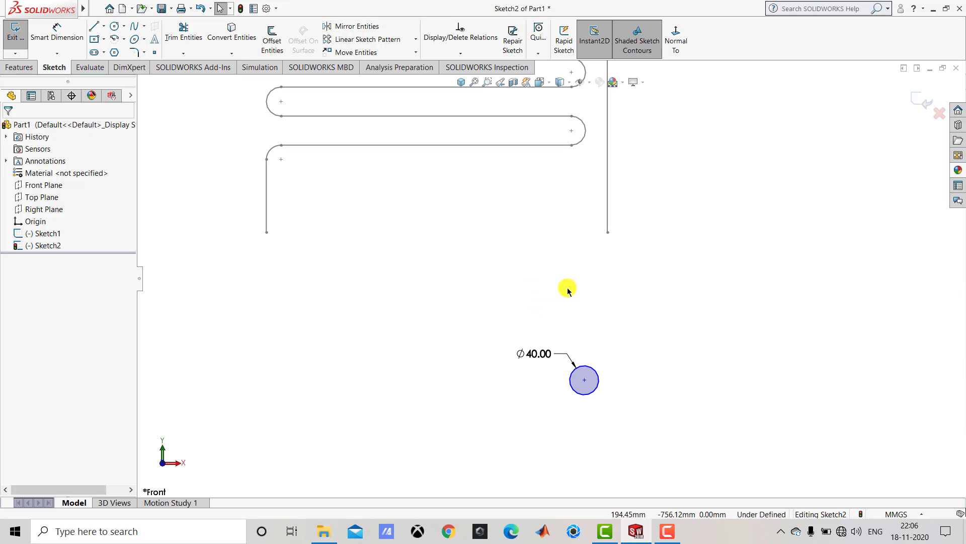
Step: Move the circle up near the long vertical line's lower end and make its center horizontal with that endpoint
{"action": "left_click_drag", "start_coordinate": [583, 381], "coordinate": [542, 239]}
{"action": "scroll", "coordinate": [548, 208], "scroll_direction": "down", "scroll_amount": 2}
{"action": "left_click", "coordinate": [548, 206]}
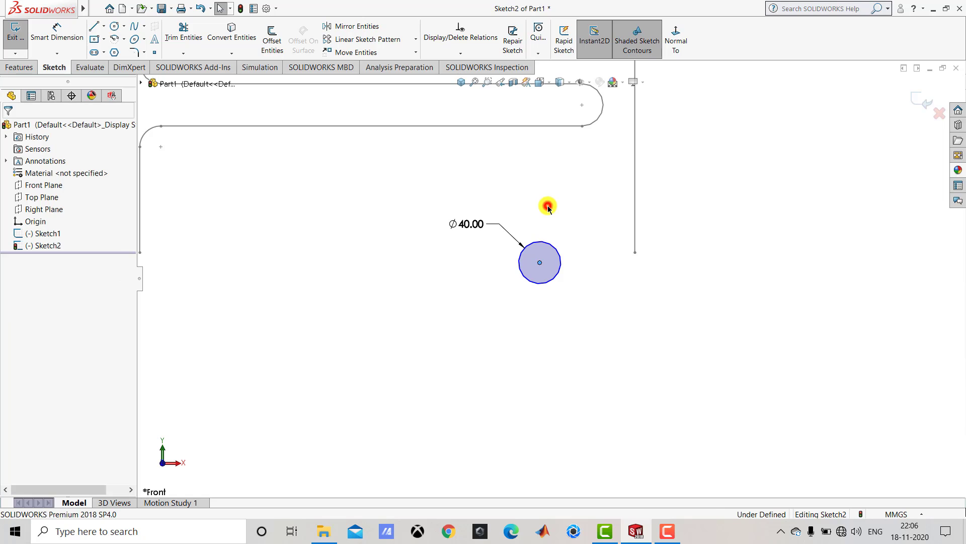
{"action": "left_click", "coordinate": [539, 262]}
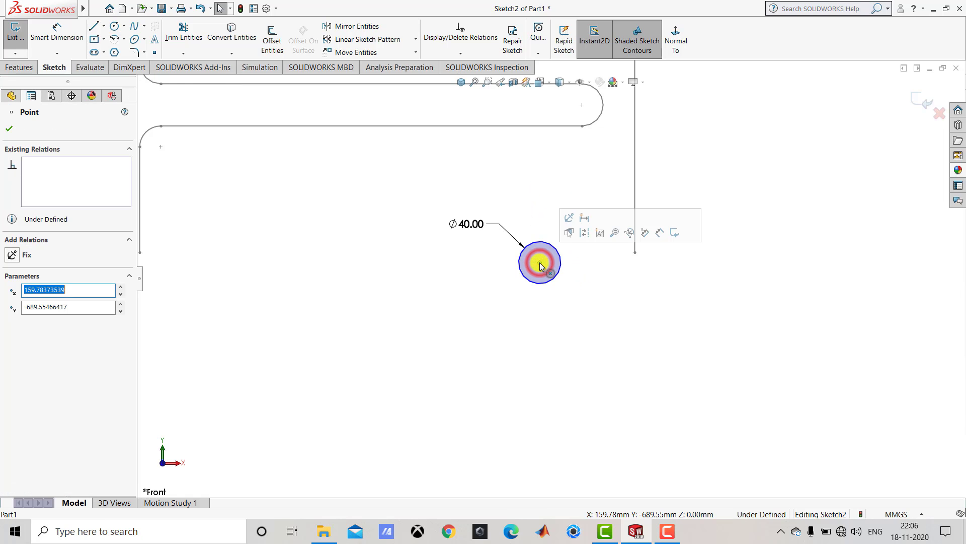
{"action": "left_click", "coordinate": [635, 253], "text": "ctrl"}
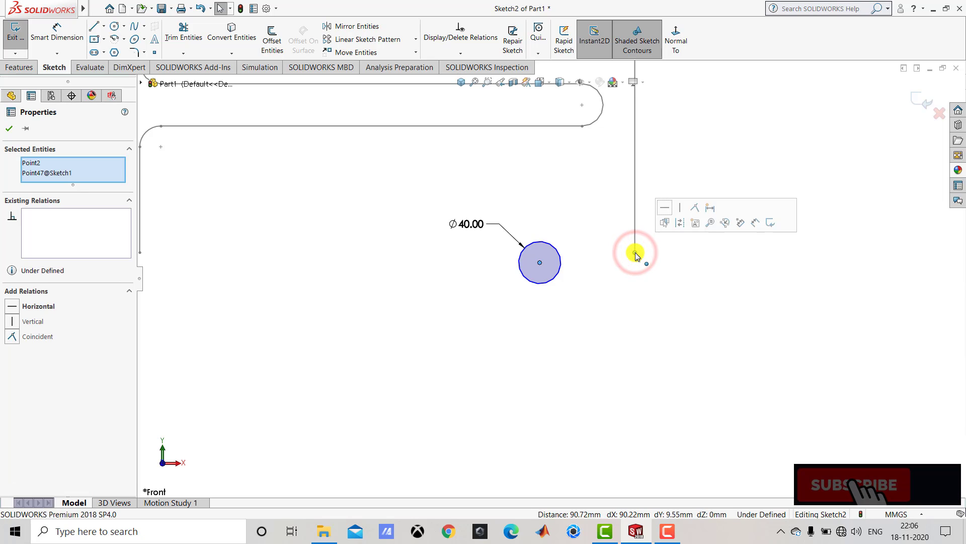
{"action": "left_click", "coordinate": [663, 208]}
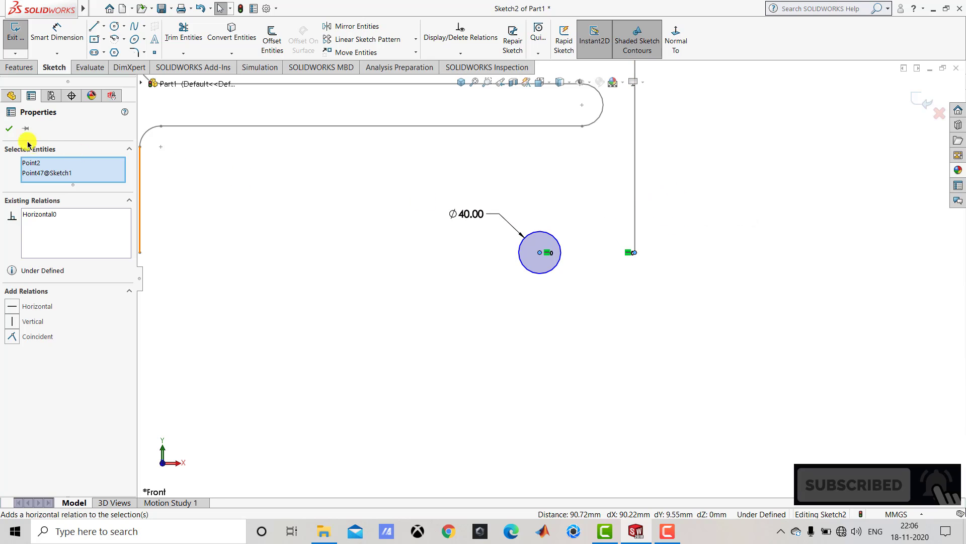
{"action": "left_click", "coordinate": [10, 131]}
{"action": "left_click", "coordinate": [358, 260]}
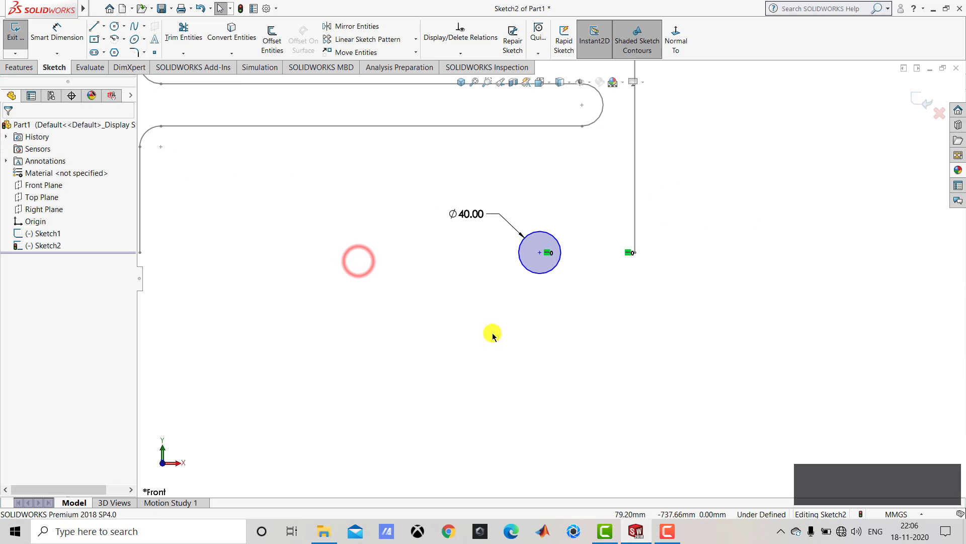
Step: Add a tangent relation between the circle and the path's long vertical line
{"action": "left_click", "coordinate": [562, 247]}
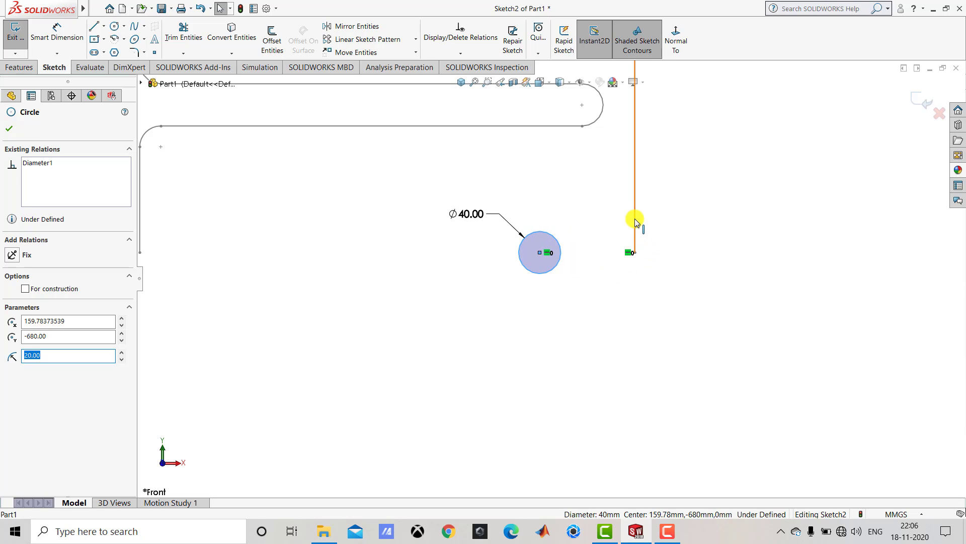
{"action": "left_click", "coordinate": [635, 219], "text": "ctrl"}
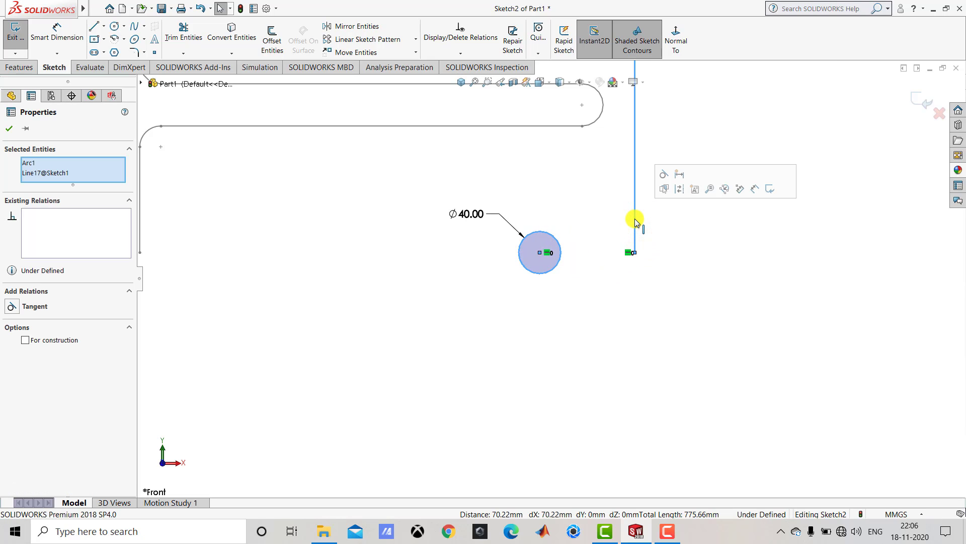
{"action": "left_click", "coordinate": [662, 174]}
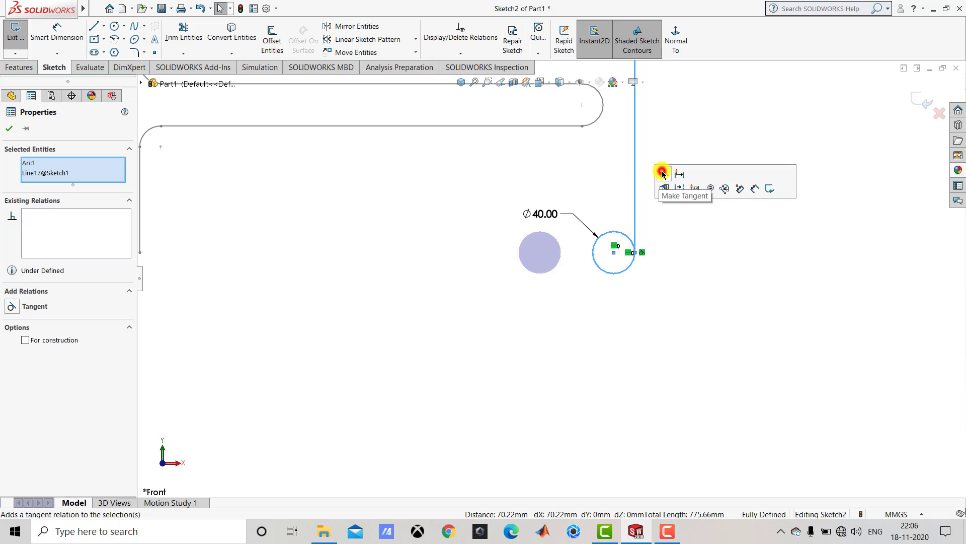
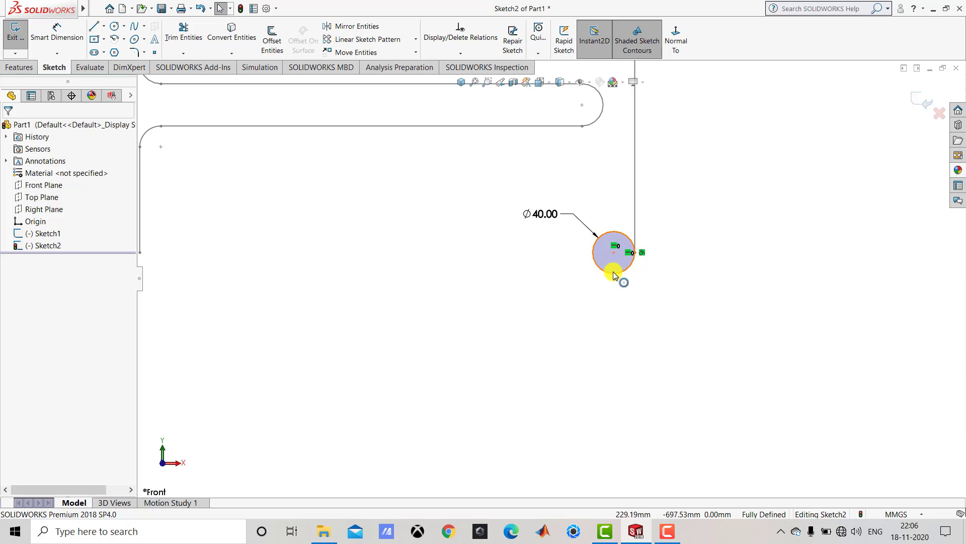
Step: Close the circle sketch and start a constant-pitch helix from it with the pitch set to 10 mm
{"action": "left_click", "coordinate": [16, 44]}
{"action": "left_click", "coordinate": [462, 82]}
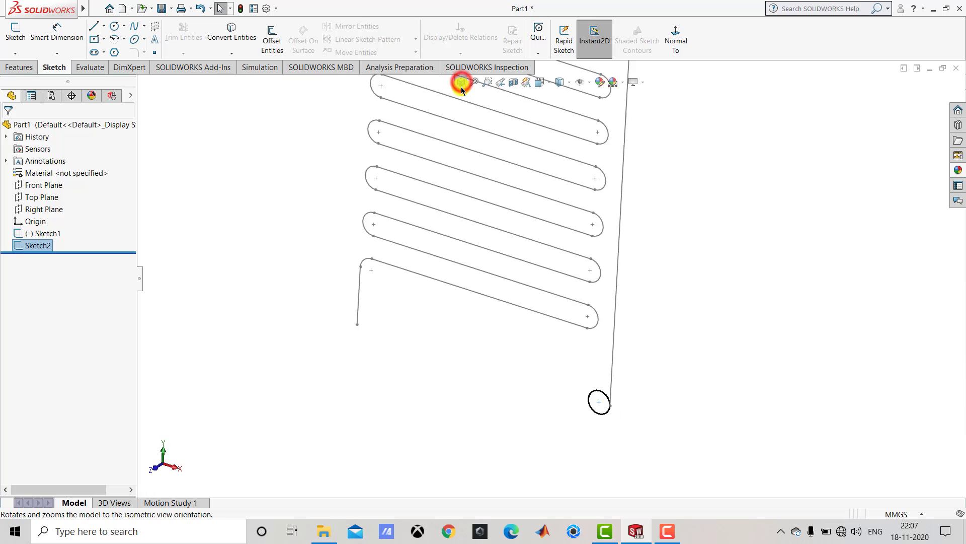
{"action": "left_click", "coordinate": [26, 71]}
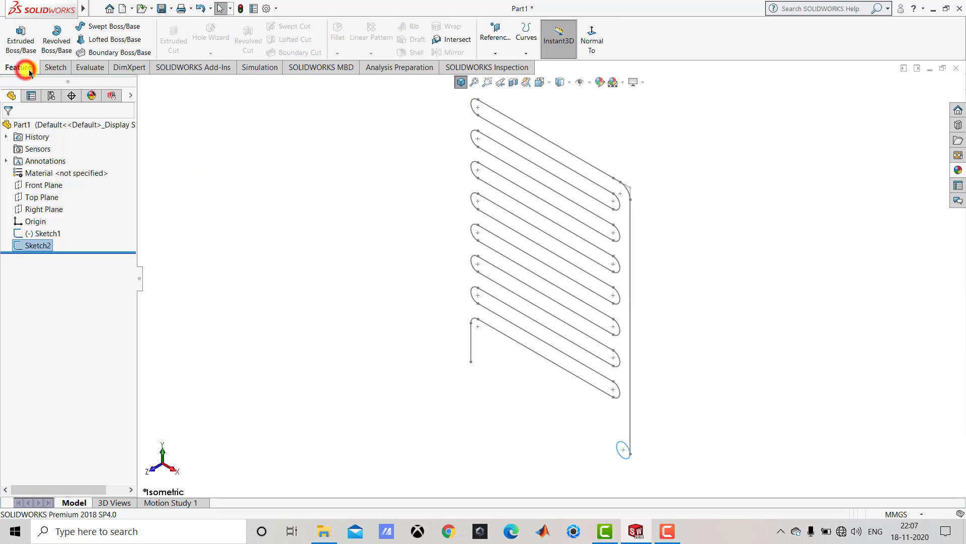
{"action": "left_click", "coordinate": [526, 50]}
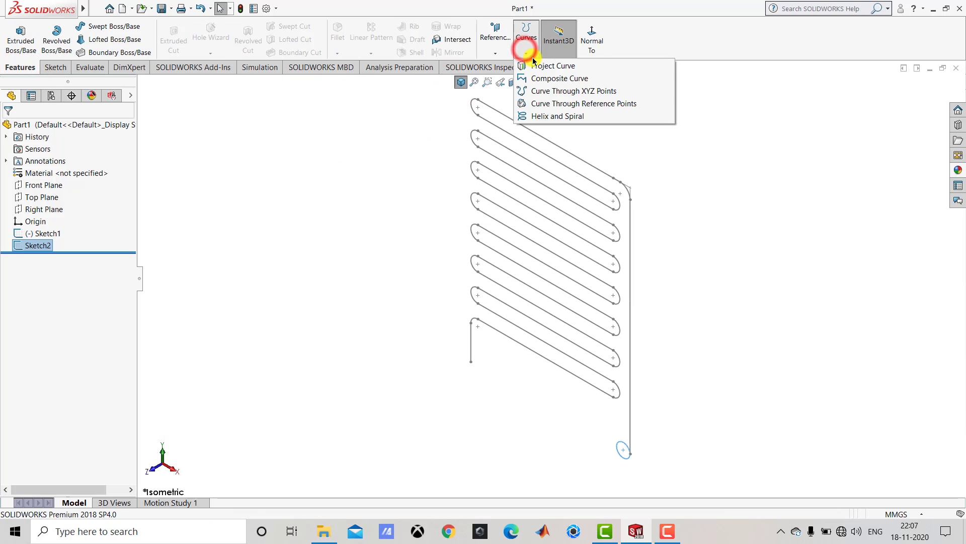
{"action": "left_click", "coordinate": [564, 117]}
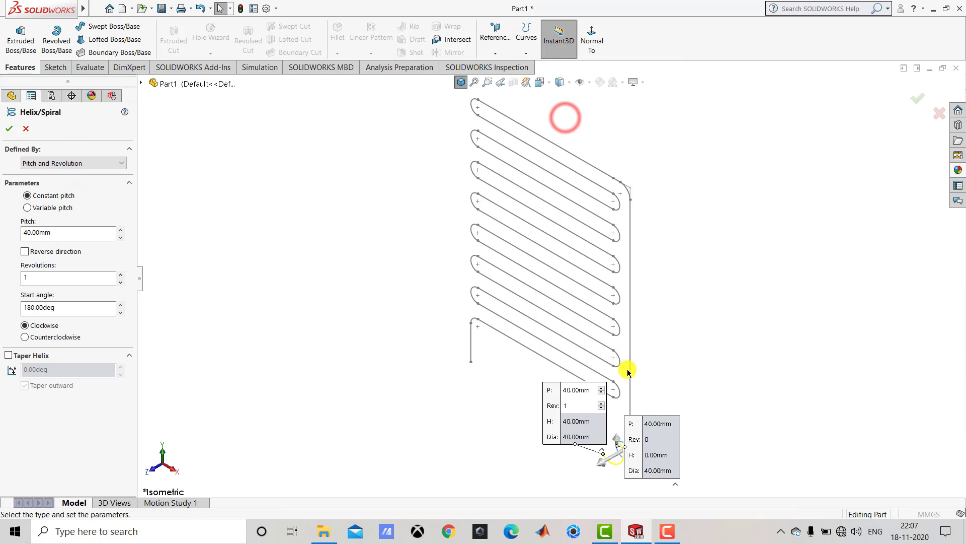
{"action": "scroll", "coordinate": [617, 460], "scroll_direction": "down", "scroll_amount": 5}
{"action": "scroll", "coordinate": [607, 364], "scroll_direction": "down", "scroll_amount": 1}
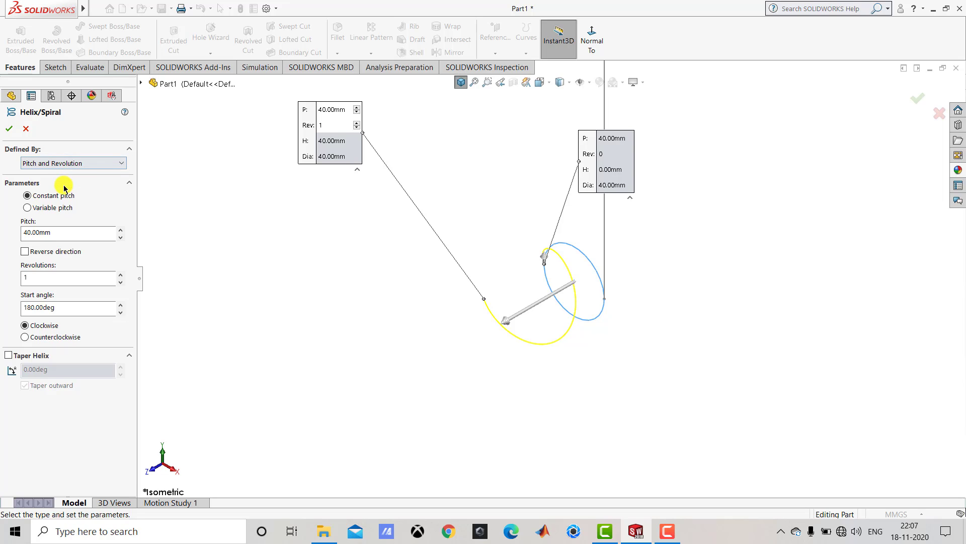
{"action": "left_click_drag", "start_coordinate": [62, 231], "coordinate": [8, 232]}
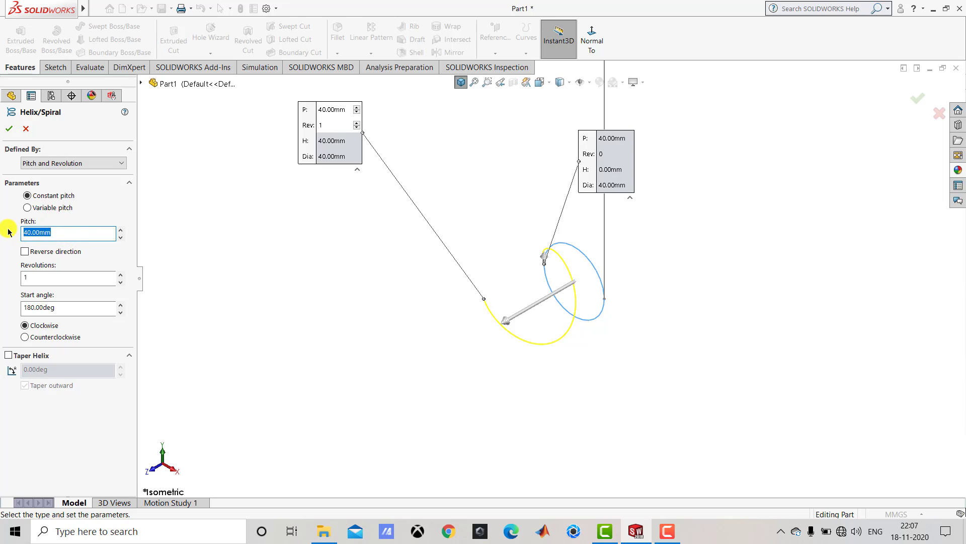
{"action": "key", "text": "Return"}
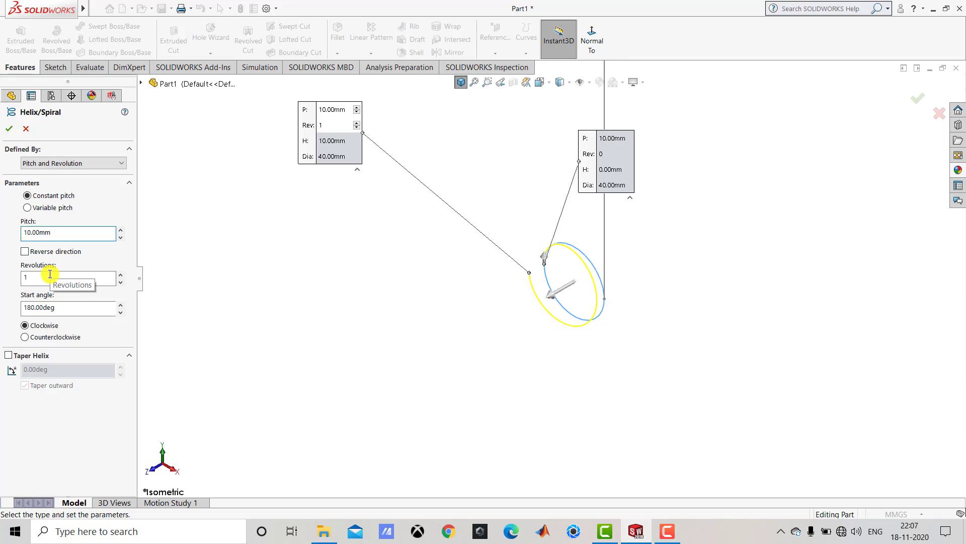
Step: Set the helix's start angle to 0° and create it as one clockwise revolution
{"action": "left_click_drag", "start_coordinate": [62, 308], "coordinate": [16, 306]}
{"action": "type", "text": "0"}
{"action": "key", "text": "Return"}
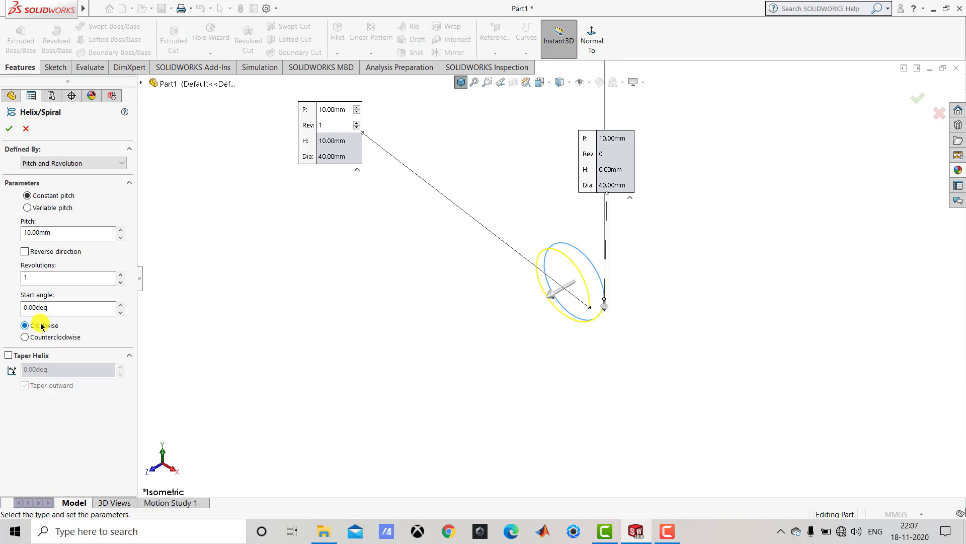
{"action": "left_click", "coordinate": [9, 128]}
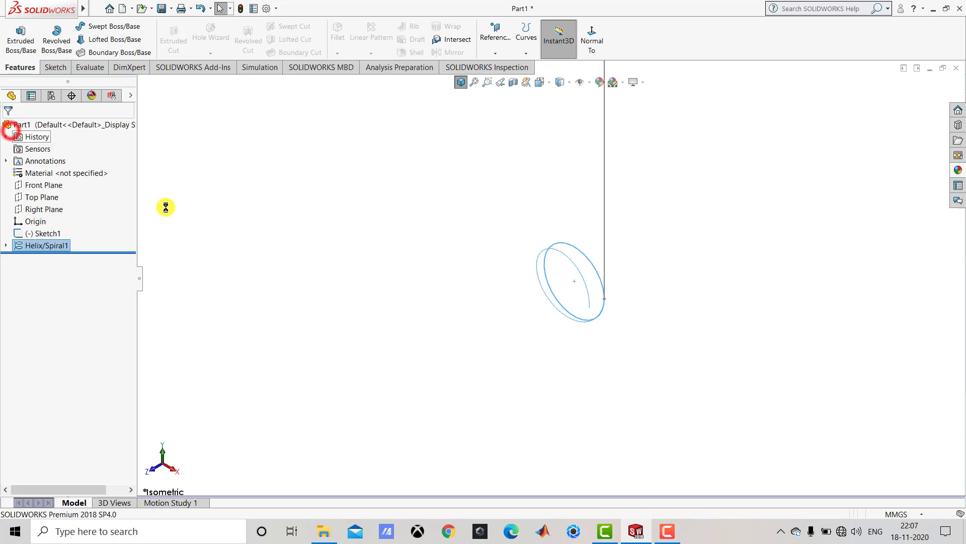
{"action": "left_click", "coordinate": [367, 261]}
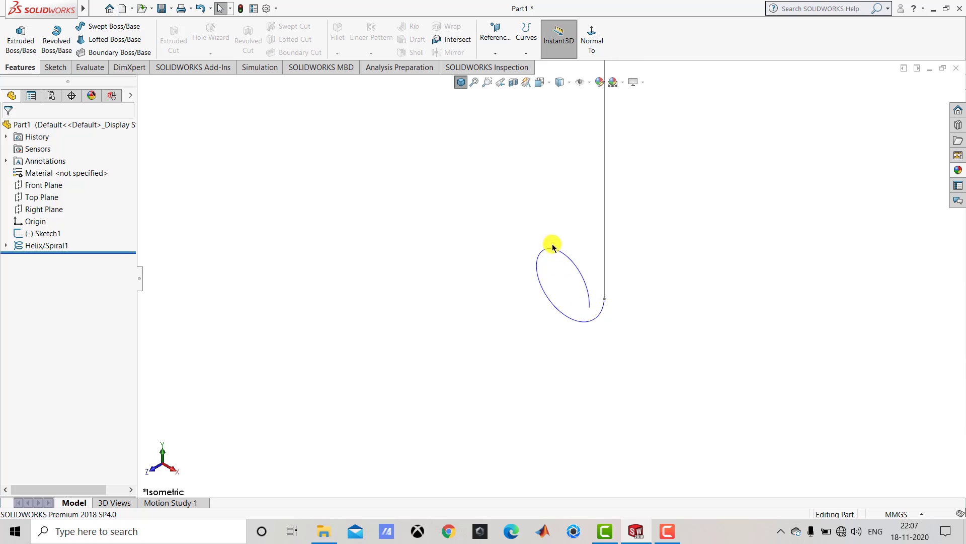
Step: Create a reference plane through the helix's free end point, parallel to the Front Plane
{"action": "left_click", "coordinate": [489, 50]}
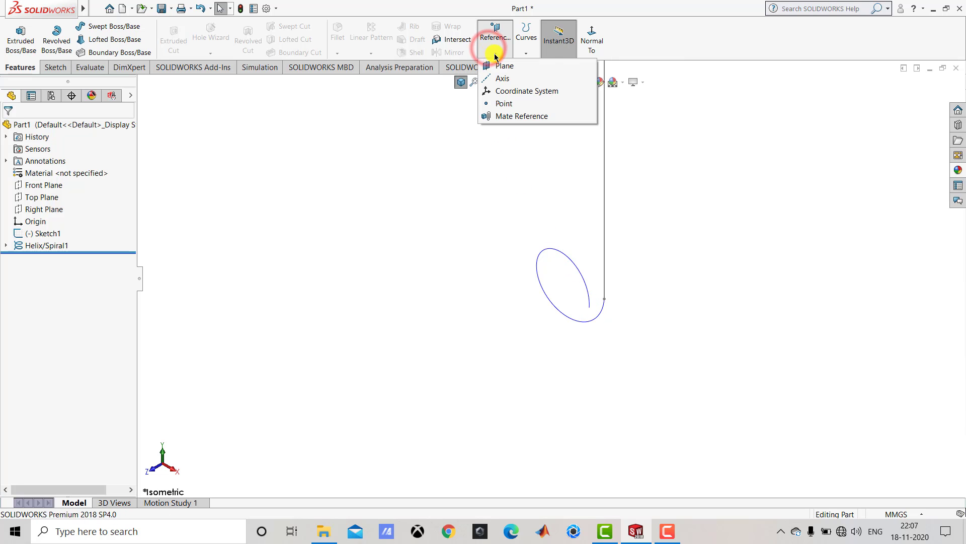
{"action": "left_click", "coordinate": [502, 65]}
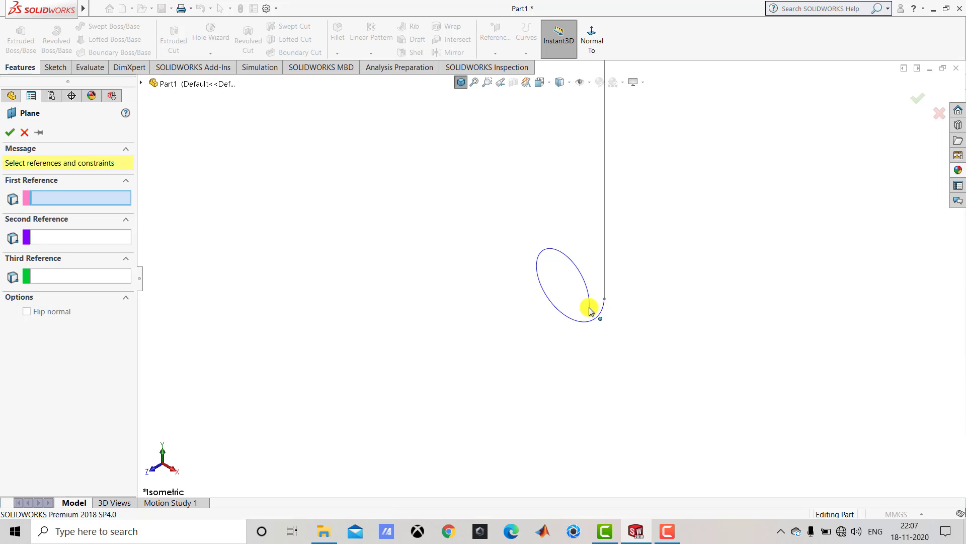
{"action": "left_click", "coordinate": [589, 308]}
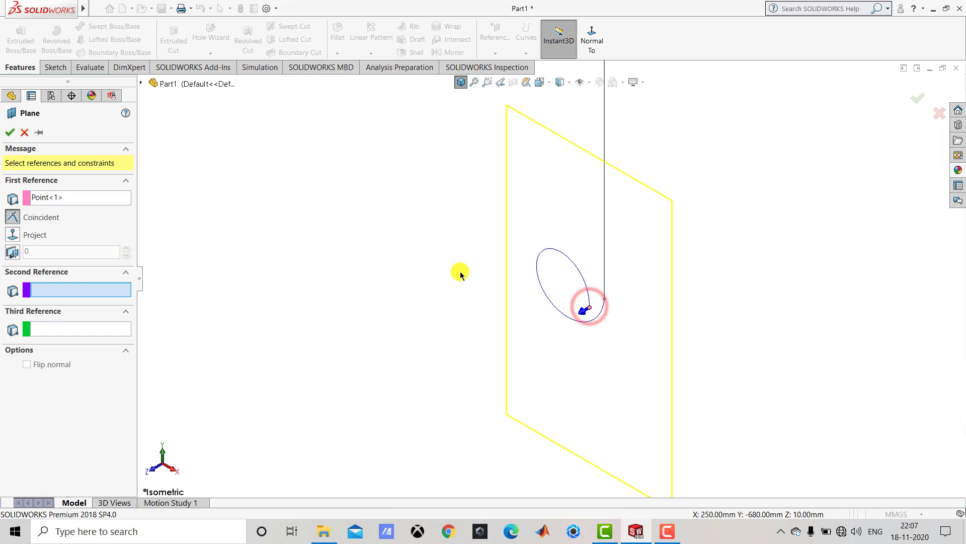
{"action": "left_click", "coordinate": [142, 84]}
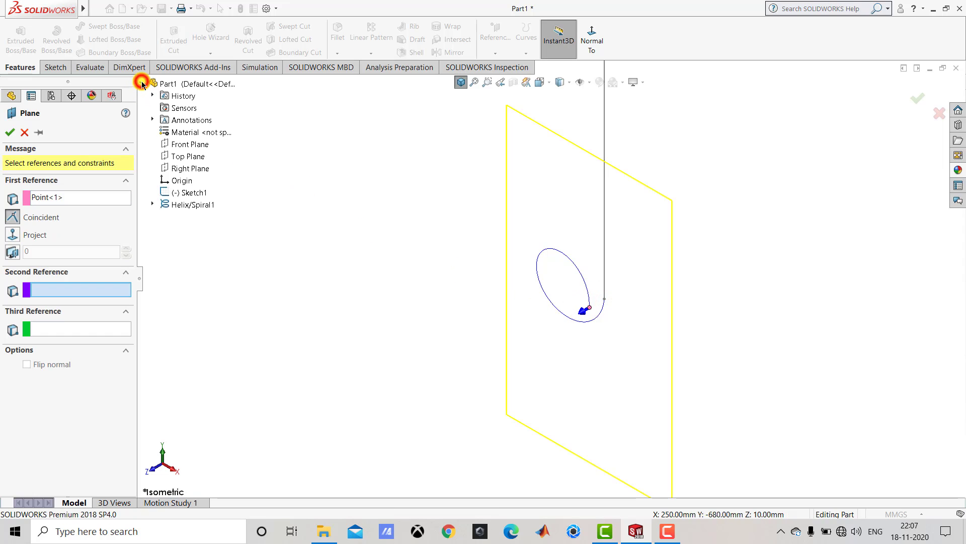
{"action": "left_click", "coordinate": [182, 146]}
{"action": "left_click", "coordinate": [9, 134]}
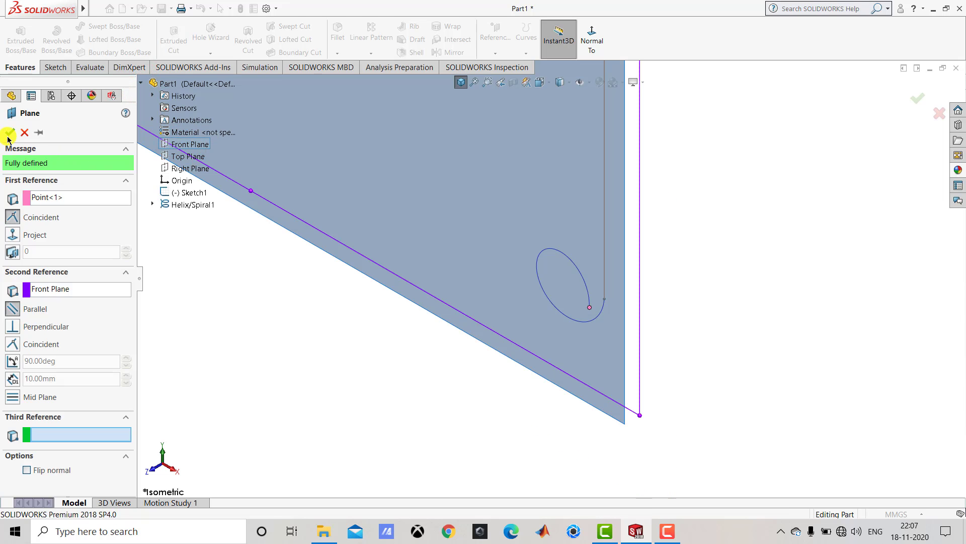
{"action": "left_click", "coordinate": [462, 83]}
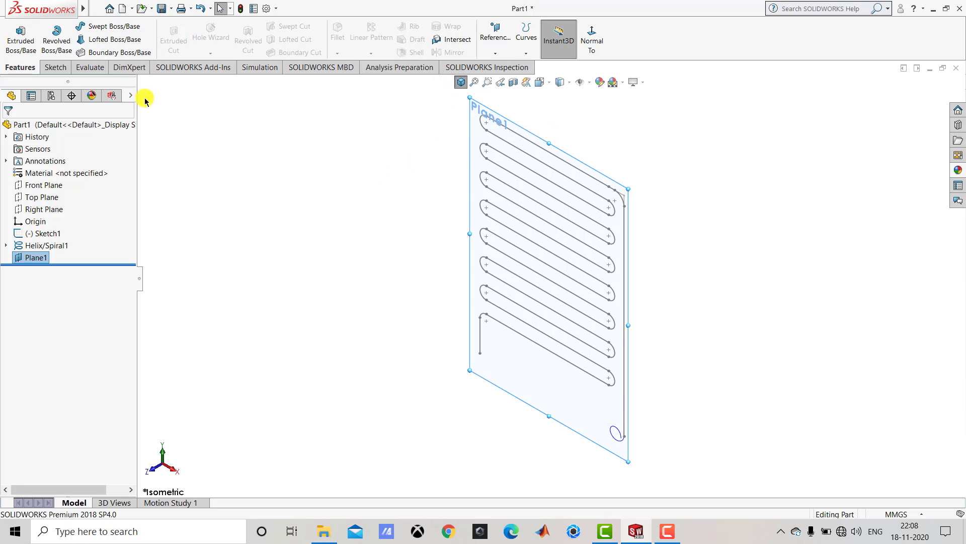
Step: Start a sketch on the new plane and draw a vertical line about 130 mm long downward from the helix's end point
{"action": "left_click", "coordinate": [53, 67]}
{"action": "left_click", "coordinate": [13, 37]}
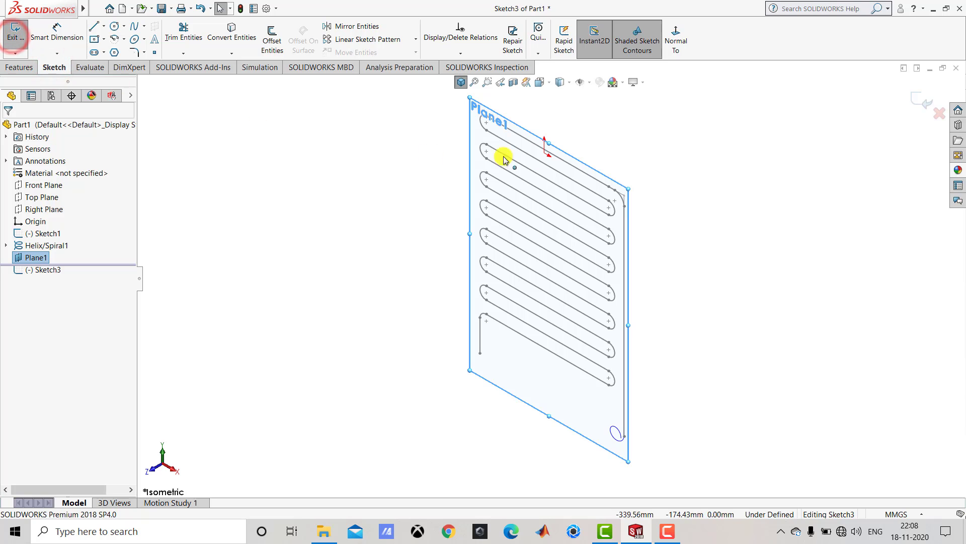
{"action": "left_click", "coordinate": [675, 46]}
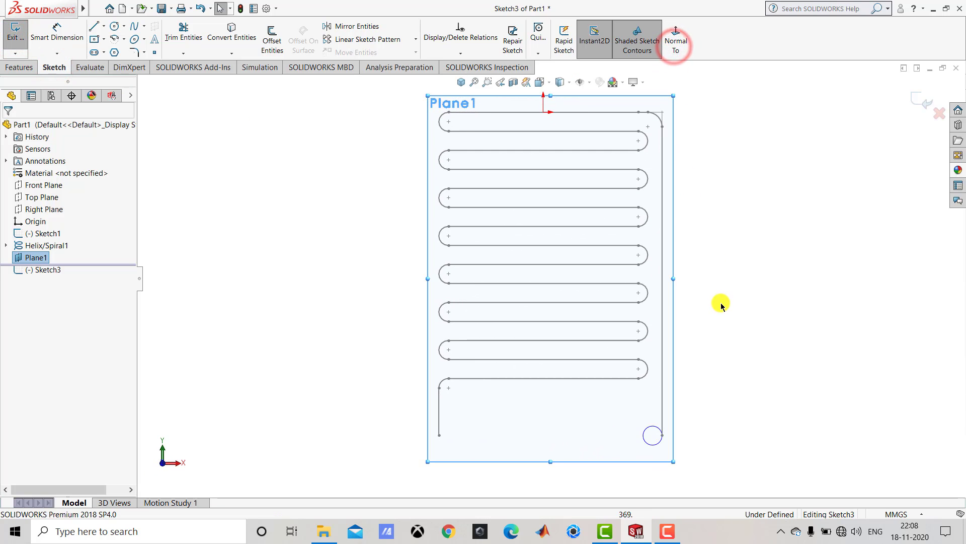
{"action": "scroll", "coordinate": [609, 381], "scroll_direction": "down", "scroll_amount": 3}
{"action": "scroll", "coordinate": [599, 358], "scroll_direction": "down", "scroll_amount": 2}
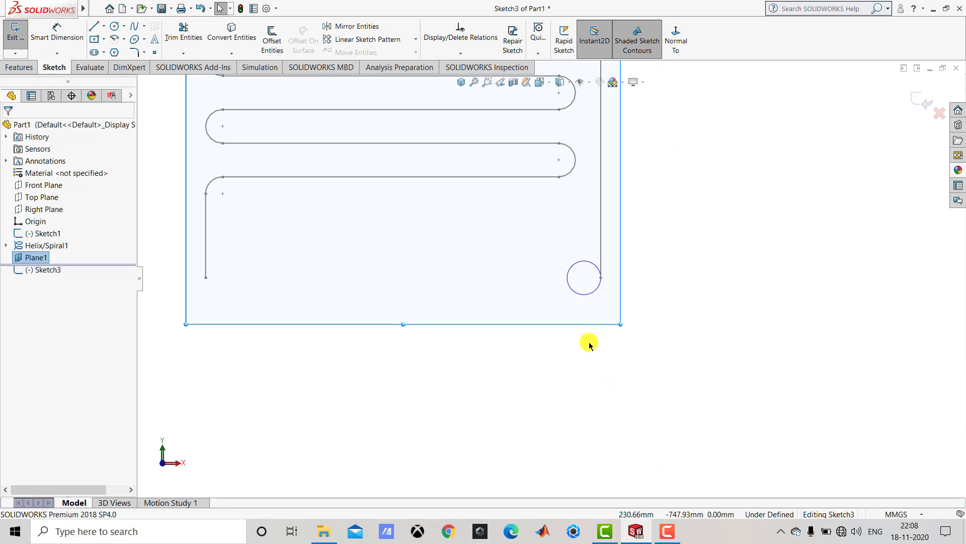
{"action": "left_click", "coordinate": [587, 339]}
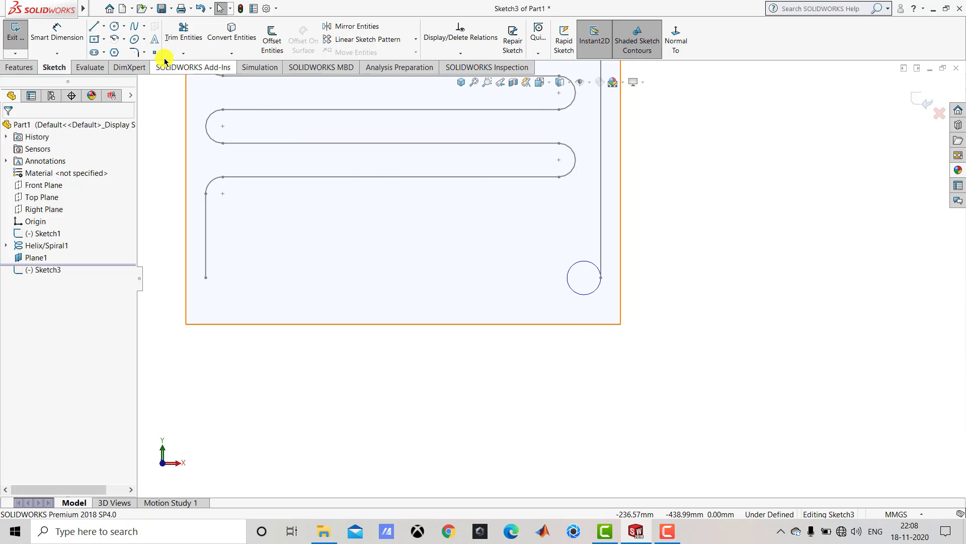
{"action": "left_click", "coordinate": [96, 26]}
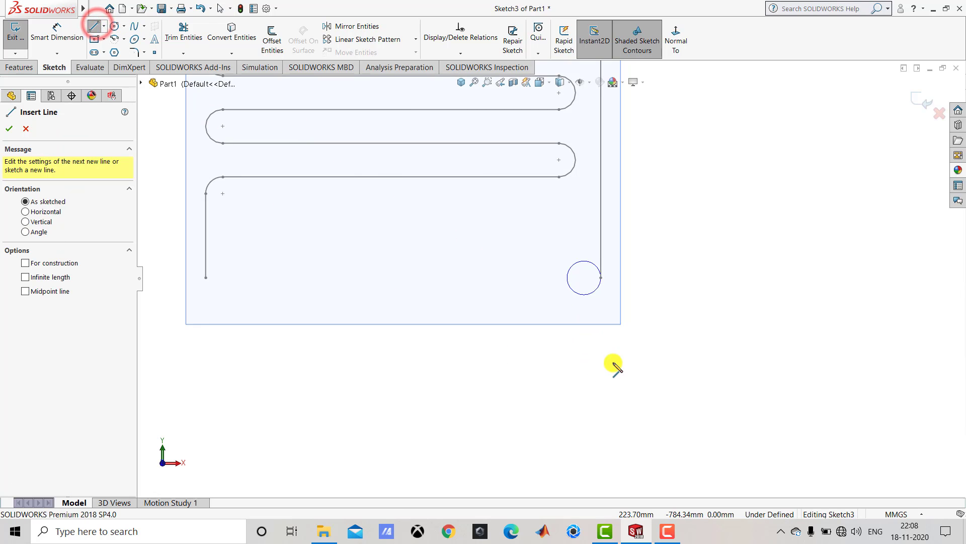
{"action": "left_click", "coordinate": [601, 278]}
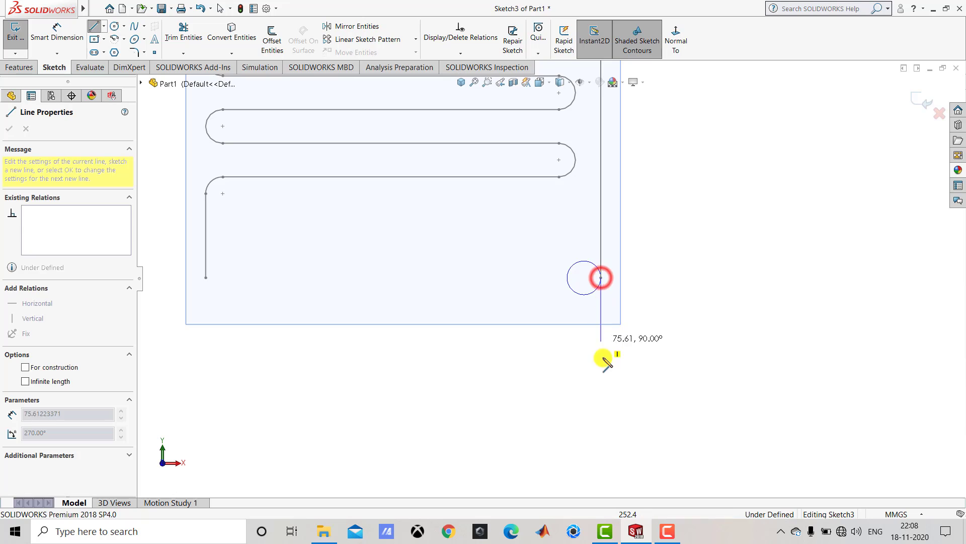
{"action": "left_click", "coordinate": [603, 388]}
{"action": "key", "text": "Escape"}
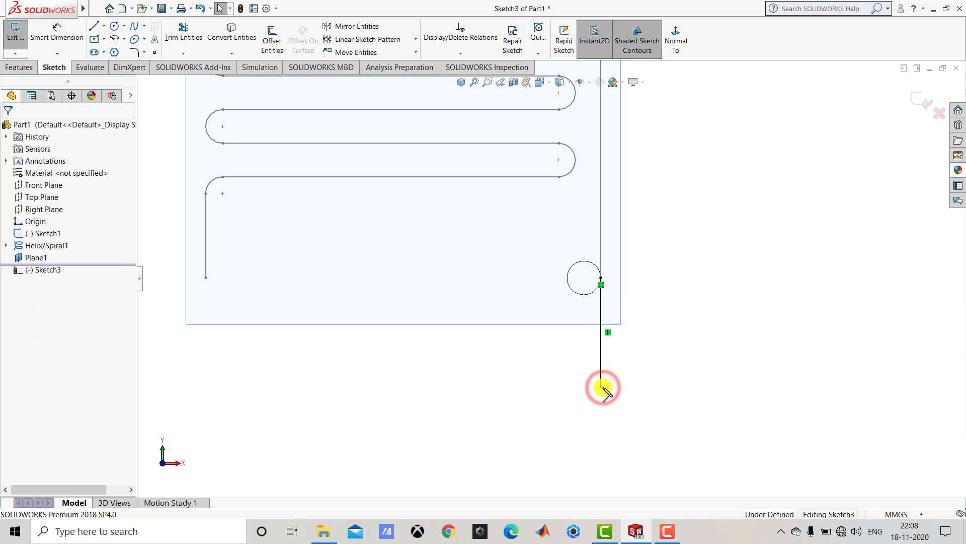
Step: Dimension the vertical line's length as 45 mm and close the sketch
{"action": "left_click", "coordinate": [62, 36]}
{"action": "left_click", "coordinate": [602, 372]}
{"action": "left_click", "coordinate": [652, 345]}
{"action": "type", "text": "45"}
{"action": "key", "text": "Return"}
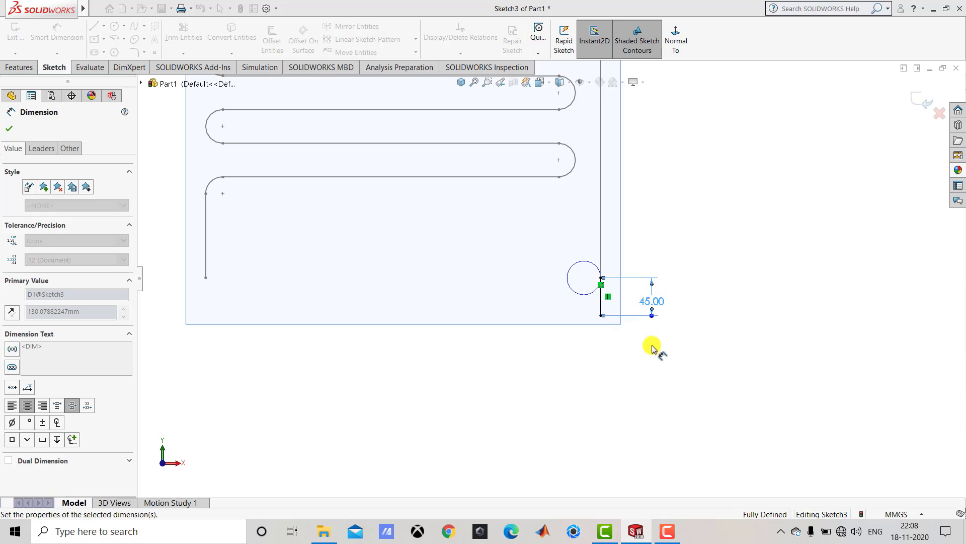
{"action": "left_click", "coordinate": [653, 347]}
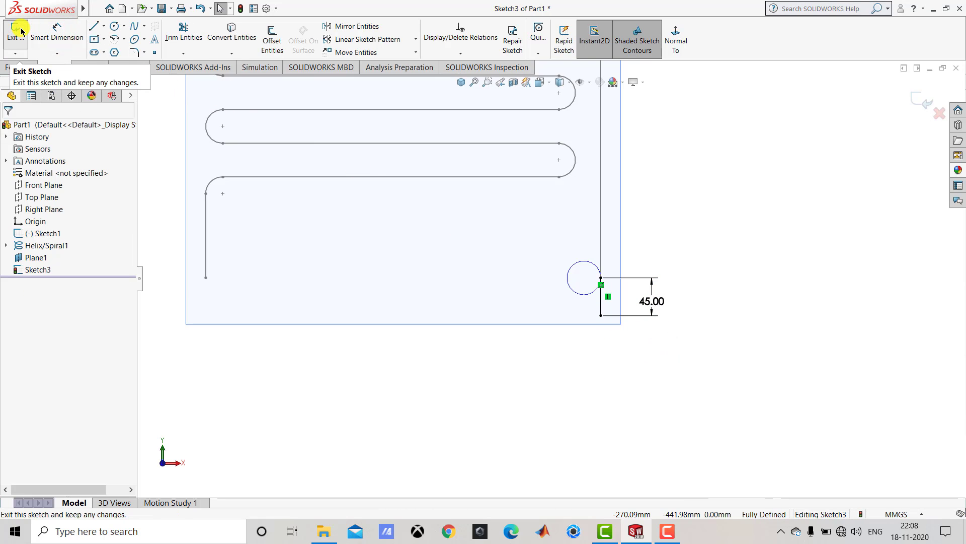
{"action": "left_click", "coordinate": [16, 30]}
{"action": "left_click", "coordinate": [461, 82]}
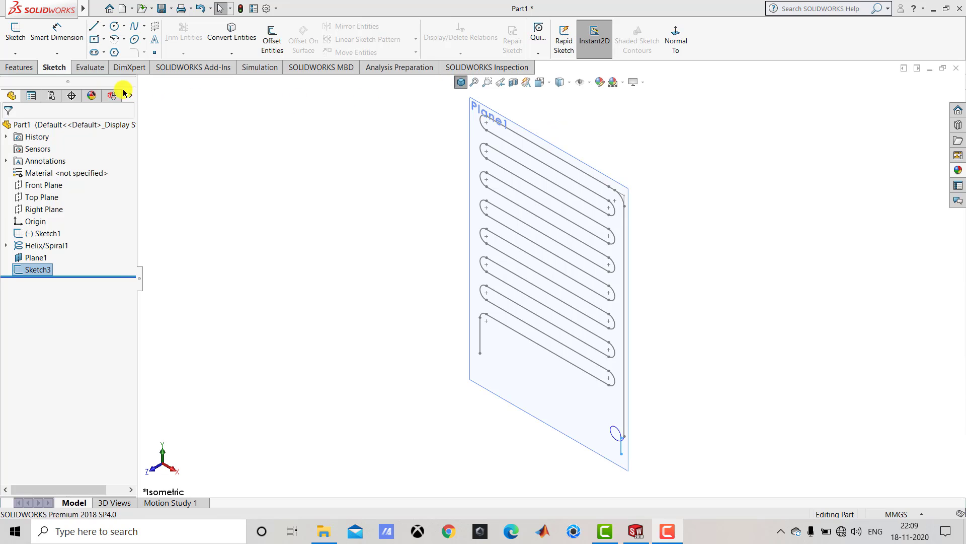
Step: Join the serpentine sketch, the helix and the 45 mm line sketch into one composite curve
{"action": "left_click", "coordinate": [19, 67]}
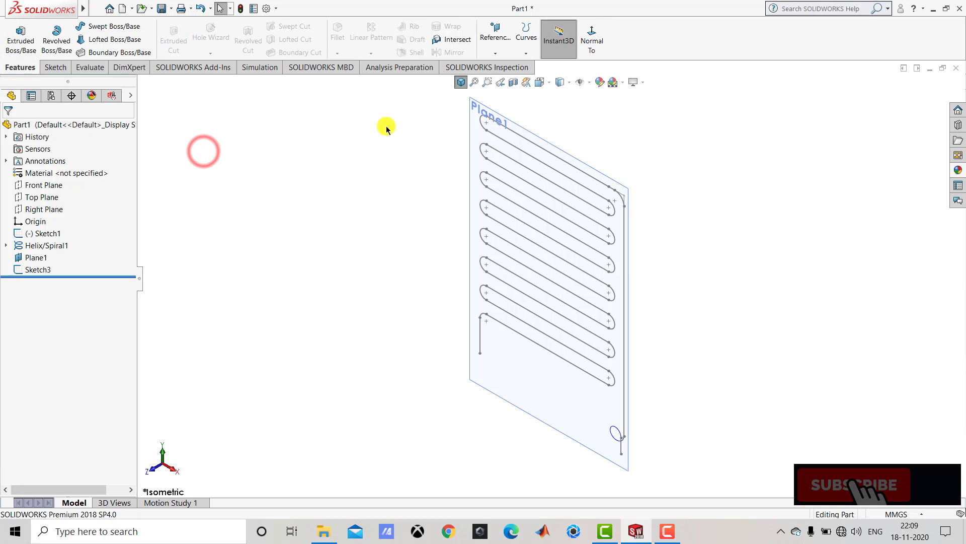
{"action": "left_click", "coordinate": [532, 52]}
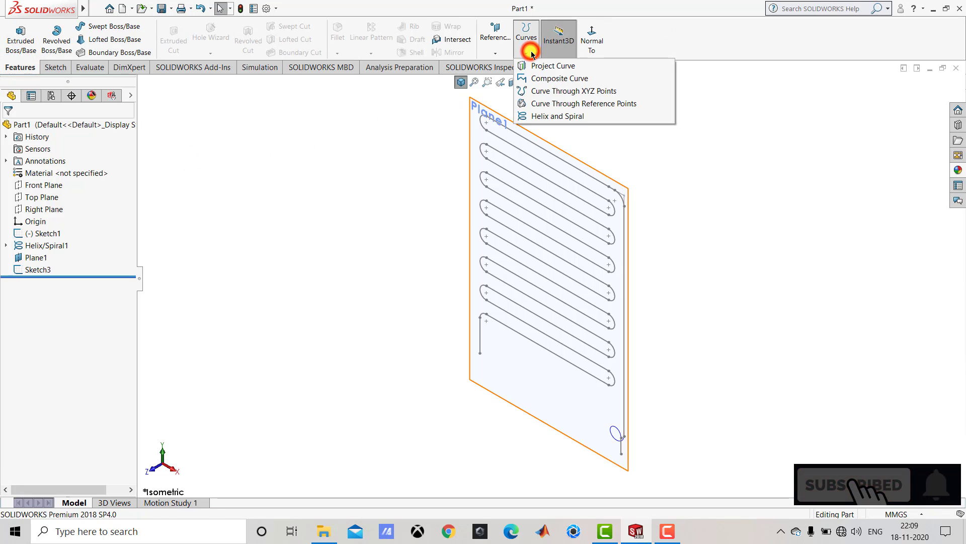
{"action": "left_click", "coordinate": [552, 78]}
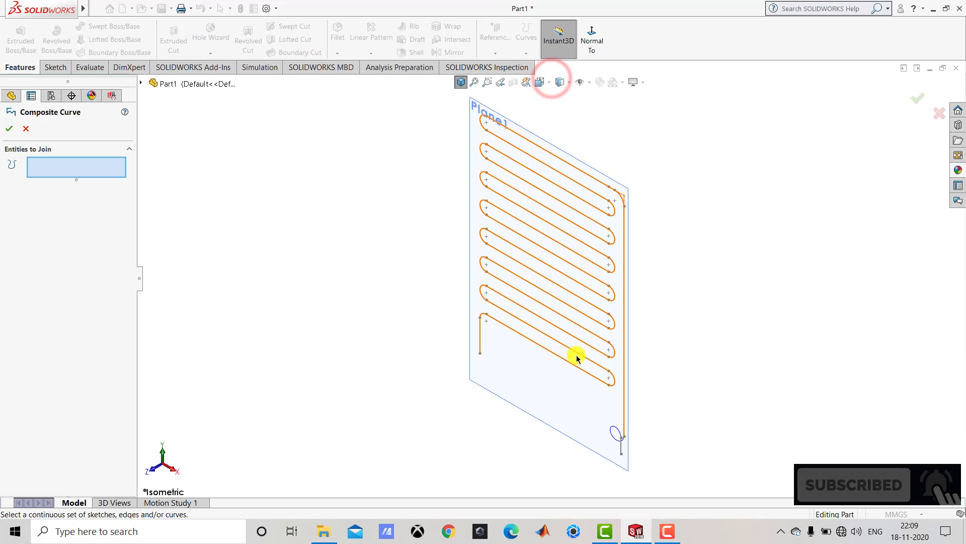
{"action": "scroll", "coordinate": [582, 379], "scroll_direction": "down", "scroll_amount": 4}
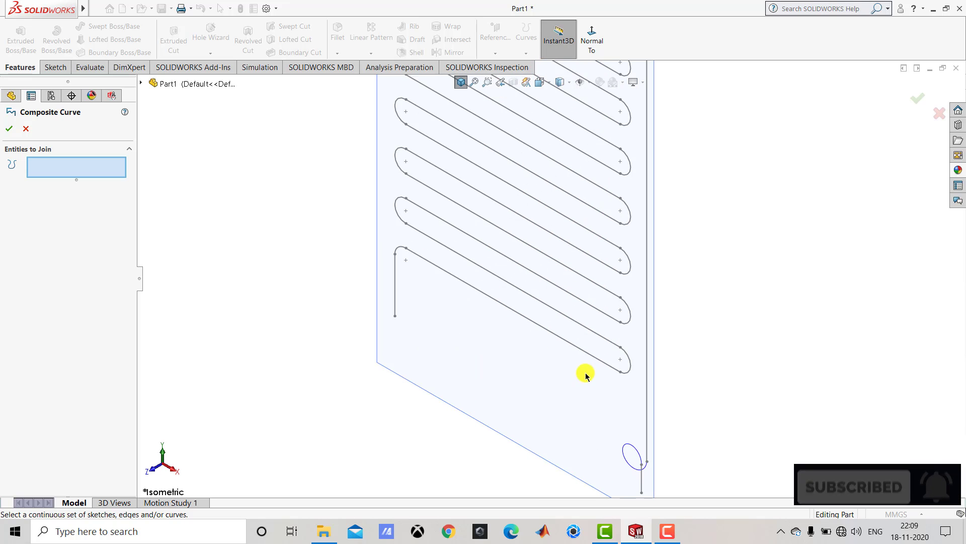
{"action": "left_click", "coordinate": [588, 334]}
{"action": "scroll", "coordinate": [607, 405], "scroll_direction": "up", "scroll_amount": 2}
{"action": "scroll", "coordinate": [606, 405], "scroll_direction": "down", "scroll_amount": 4}
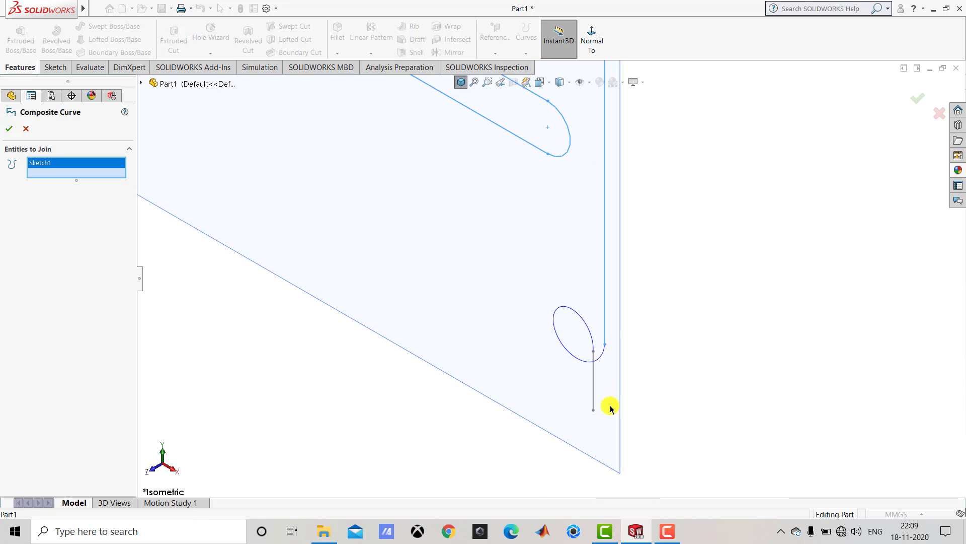
{"action": "left_click", "coordinate": [584, 324]}
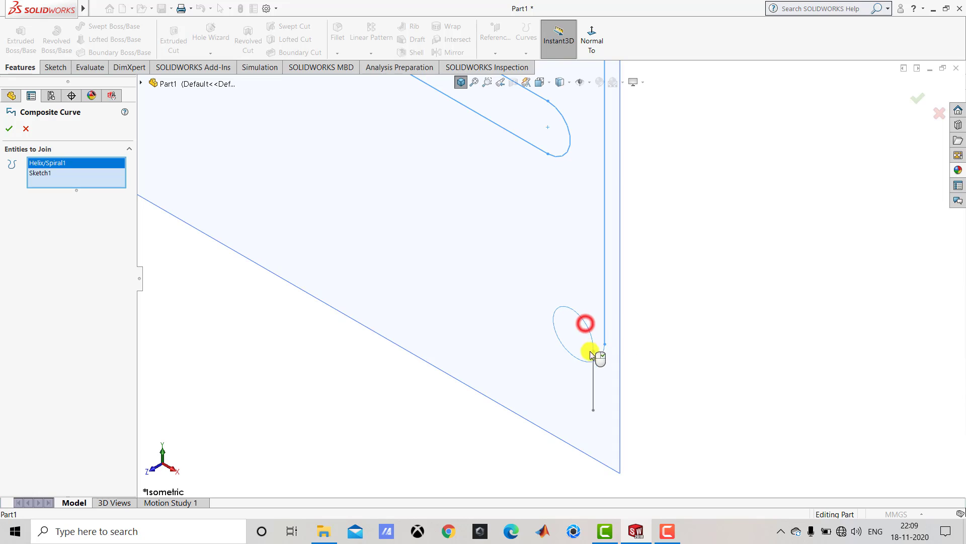
{"action": "left_click", "coordinate": [593, 376]}
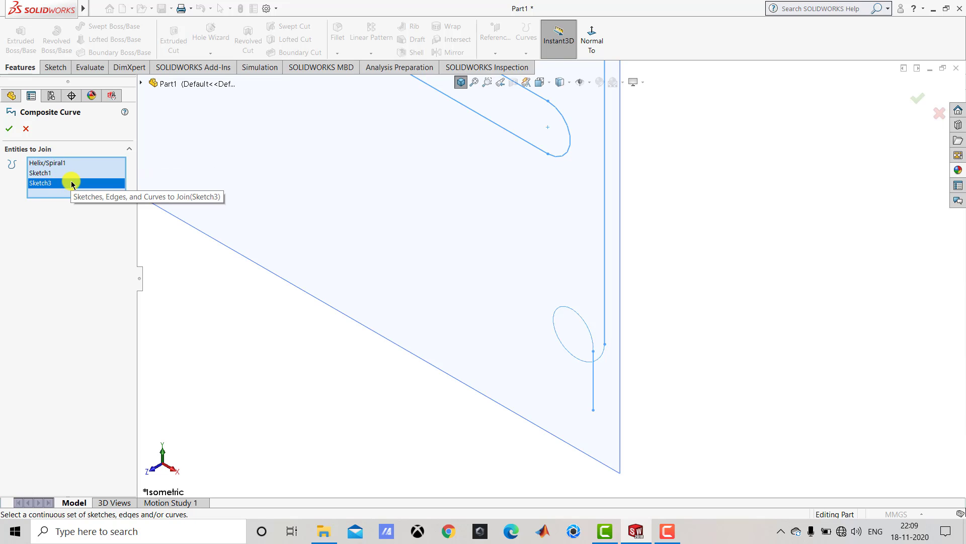
{"action": "left_click", "coordinate": [9, 128]}
{"action": "left_click", "coordinate": [461, 82]}
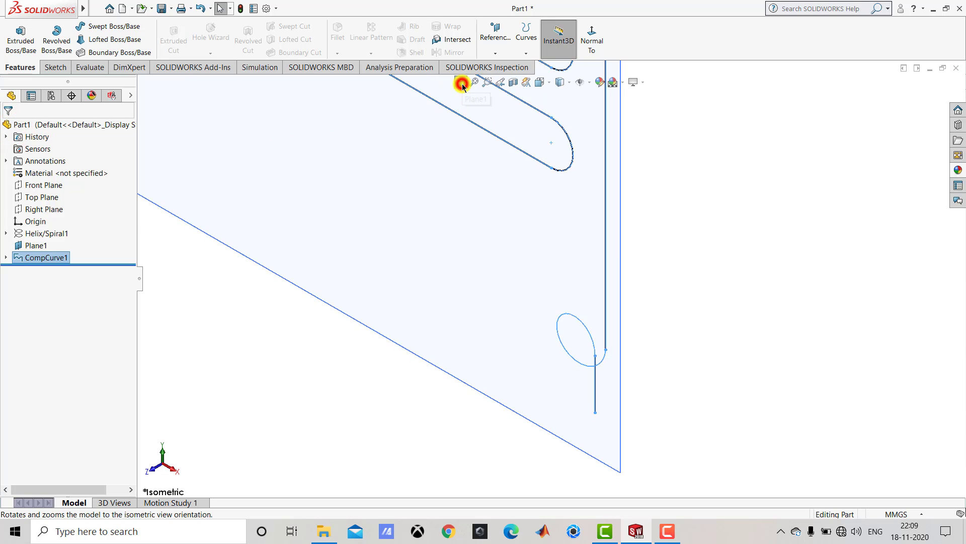
{"action": "left_click", "coordinate": [427, 131]}
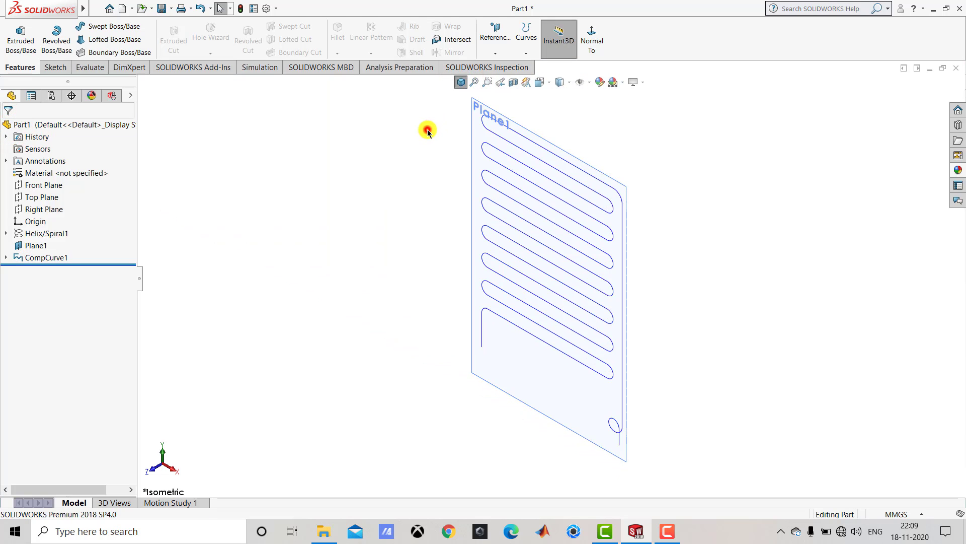
Step: Hide the reference plane at the helix's end and restore the isometric view
{"action": "right_click", "coordinate": [473, 104]}
{"action": "left_click", "coordinate": [515, 89]}
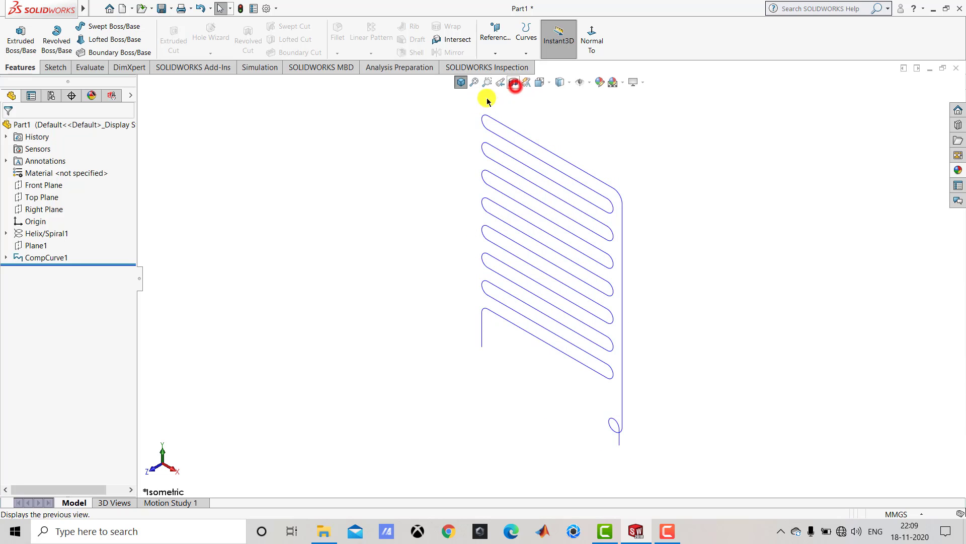
{"action": "left_click", "coordinate": [457, 111]}
{"action": "left_click", "coordinate": [461, 83]}
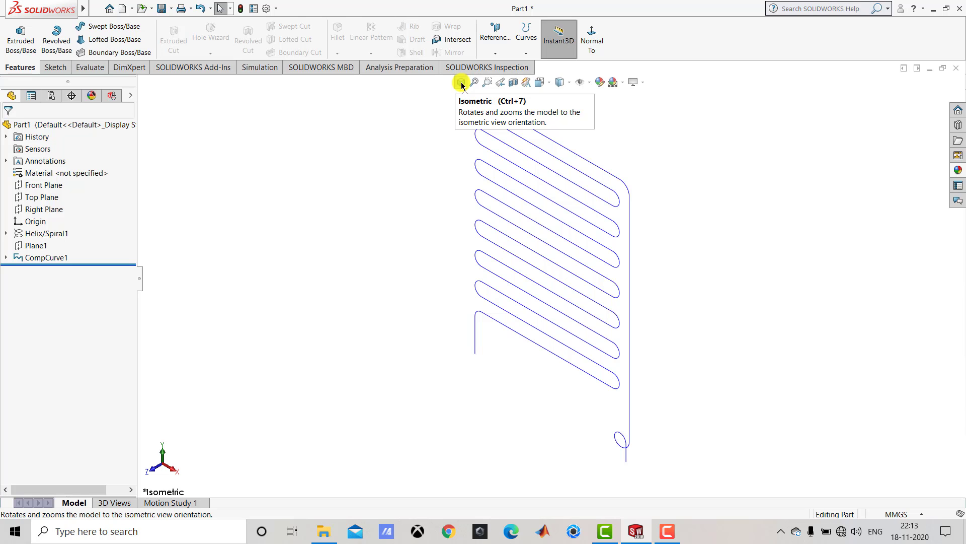
Step: Set up a sweep along the composite curve with a 5 mm circular profile and a 1 mm one-direction thin wall
{"action": "left_click", "coordinate": [113, 27]}
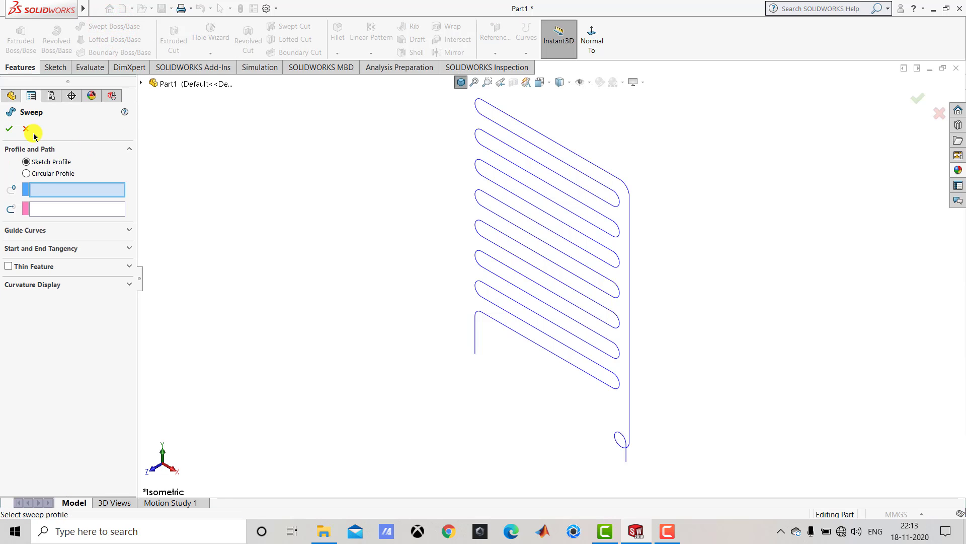
{"action": "left_click", "coordinate": [46, 173]}
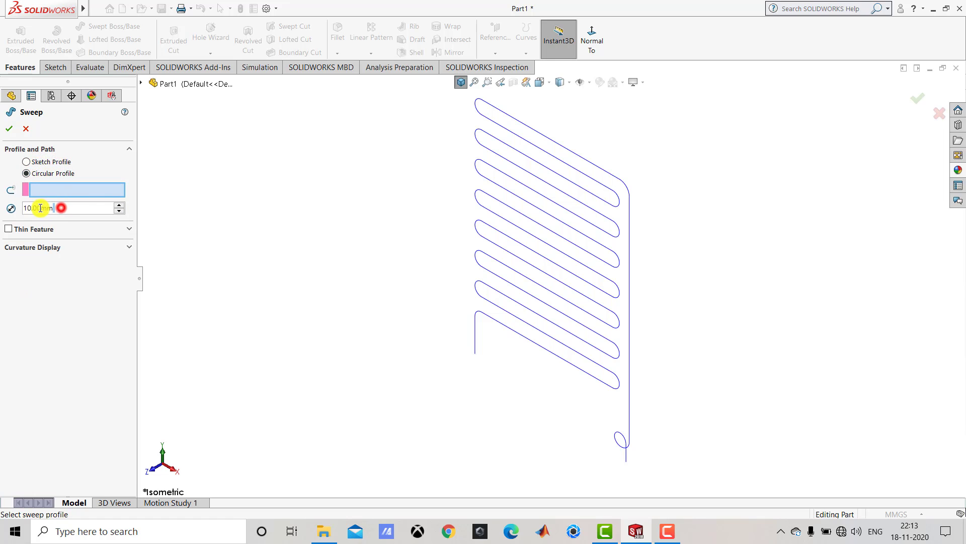
{"action": "left_click_drag", "start_coordinate": [60, 206], "coordinate": [23, 206]}
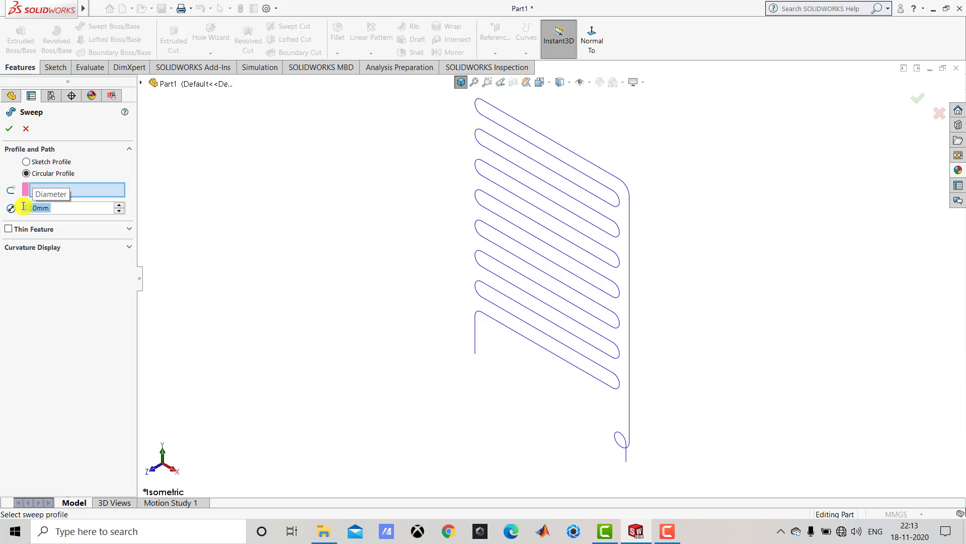
{"action": "type", "text": "5"}
{"action": "key", "text": "Return"}
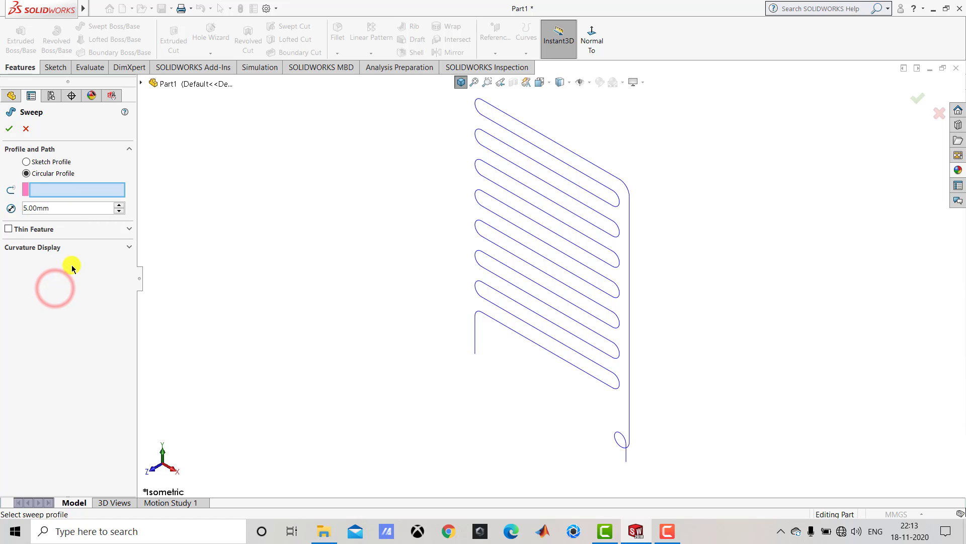
{"action": "left_click", "coordinate": [8, 229]}
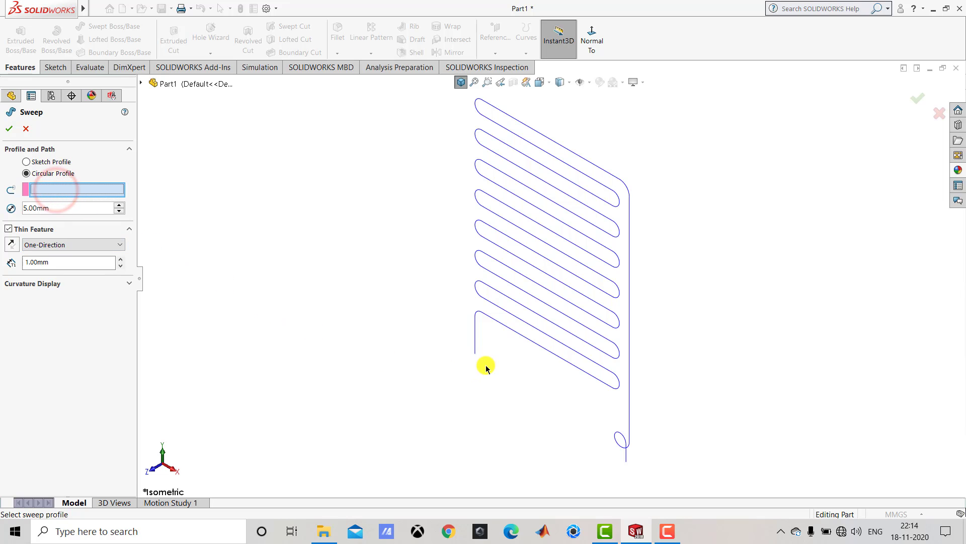
{"action": "left_click", "coordinate": [474, 327]}
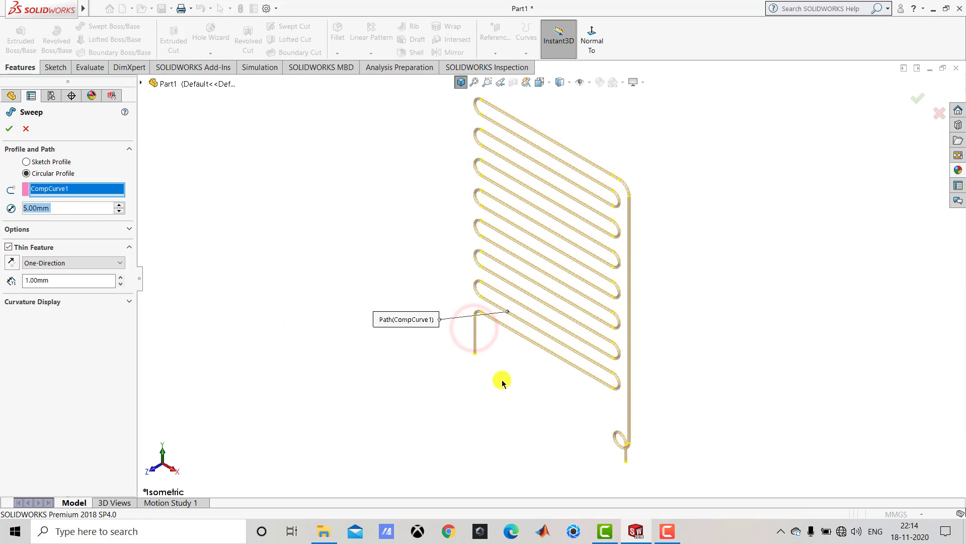
Step: Check the thin wall's direction at the tube's lower end, keep it as set and accept the sweep
{"action": "scroll", "coordinate": [628, 461], "scroll_direction": "down", "scroll_amount": 3}
{"action": "scroll", "coordinate": [629, 461], "scroll_direction": "down", "scroll_amount": 5}
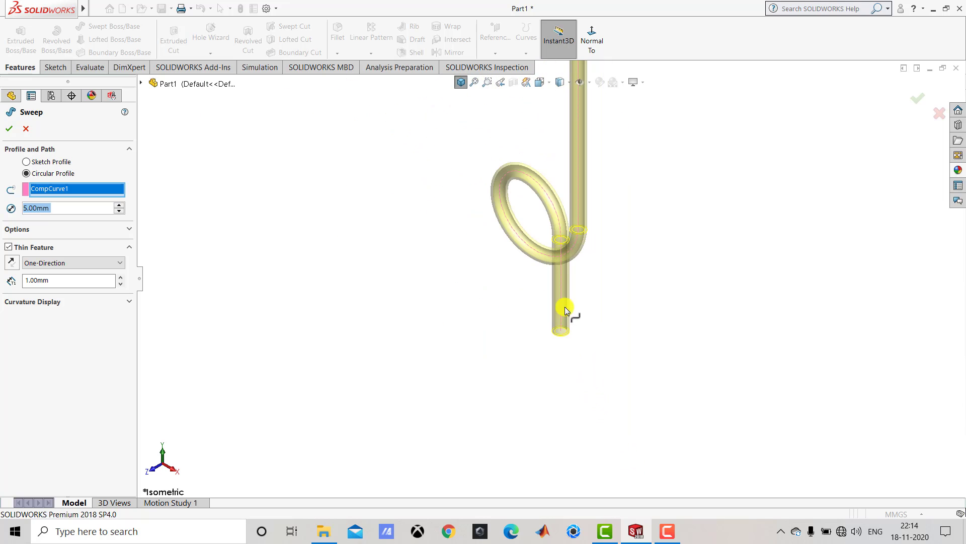
{"action": "middle_click_drag", "start_coordinate": [624, 302], "coordinate": [622, 302]}
{"action": "scroll", "coordinate": [587, 307], "scroll_direction": "down", "scroll_amount": 2}
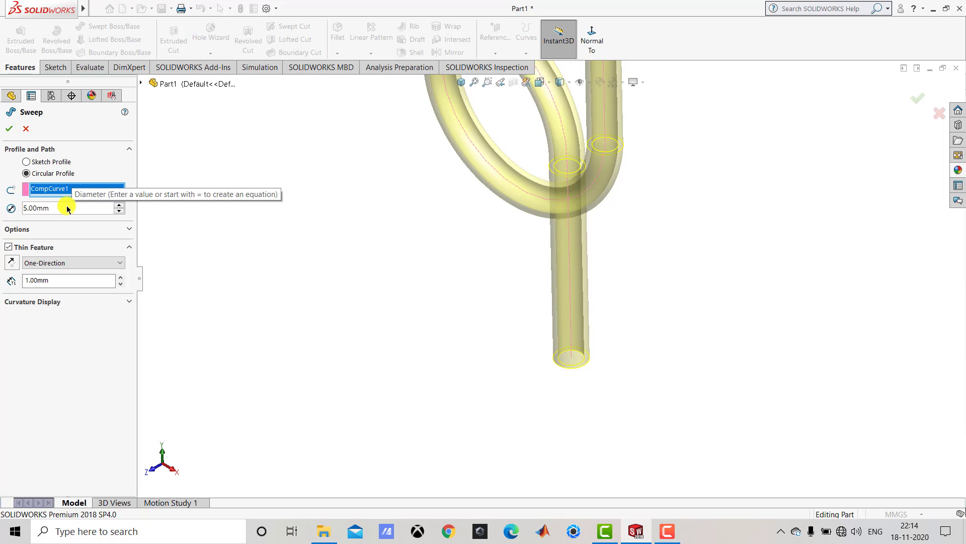
{"action": "left_click", "coordinate": [11, 263]}
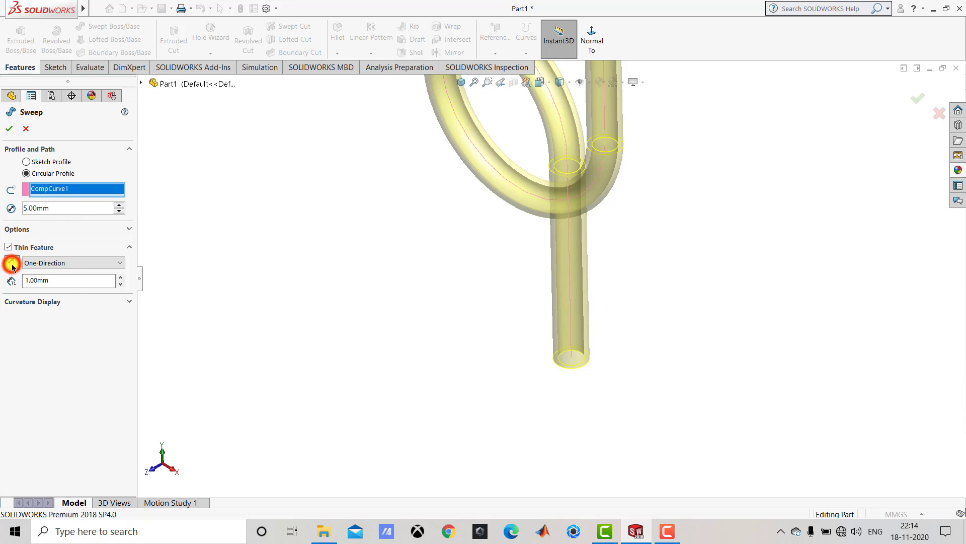
{"action": "left_click", "coordinate": [11, 263]}
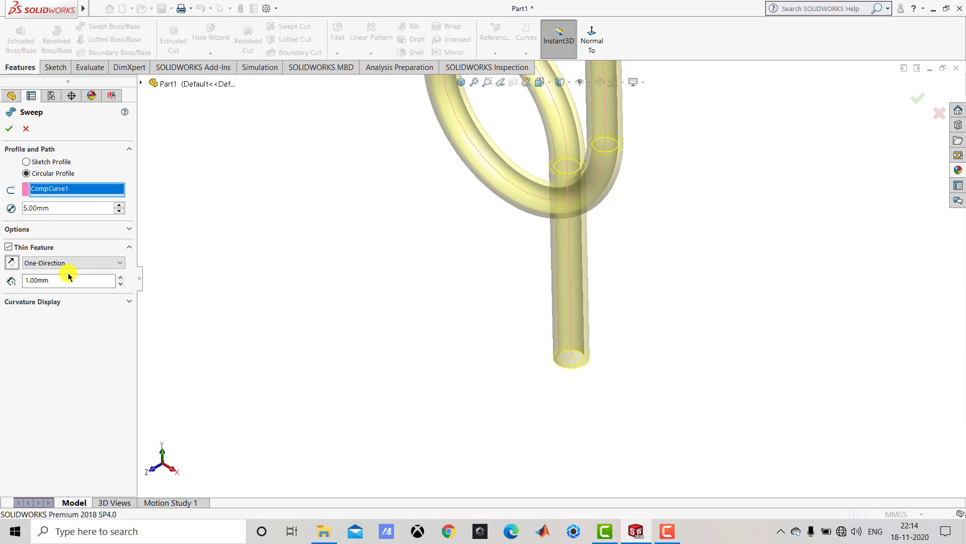
{"action": "left_click", "coordinate": [12, 129]}
{"action": "left_click", "coordinate": [462, 84]}
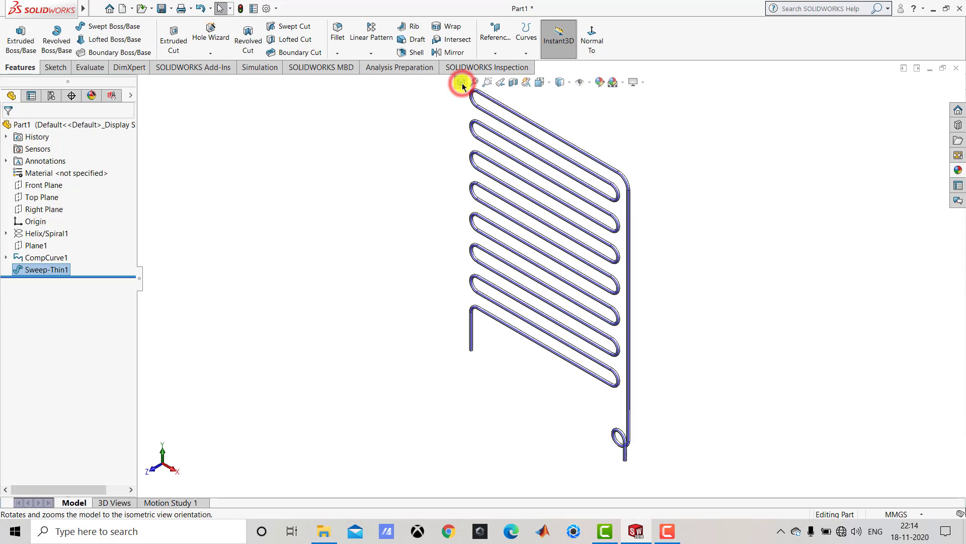
{"action": "left_click", "coordinate": [385, 167]}
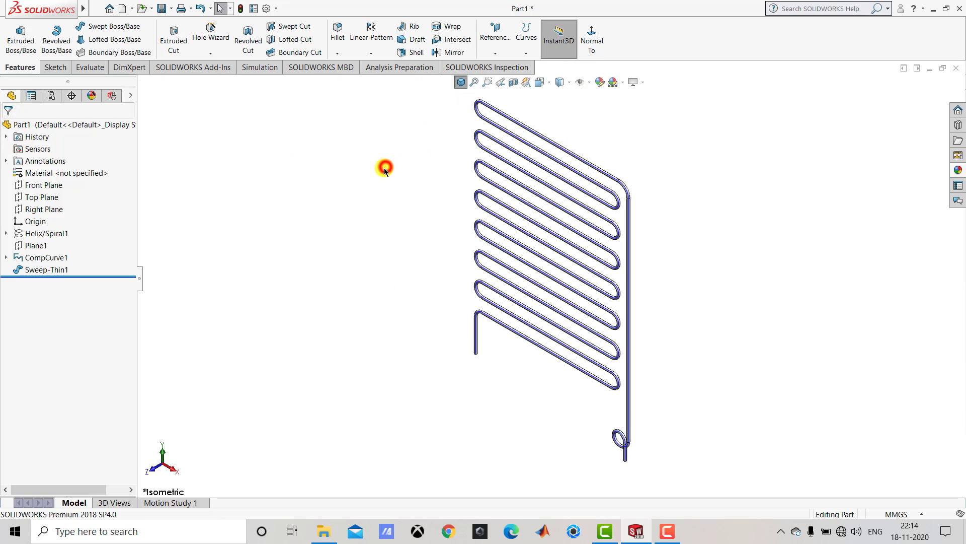
Step: Hide the composite curve so only the swept tube is displayed
{"action": "right_click", "coordinate": [50, 256]}
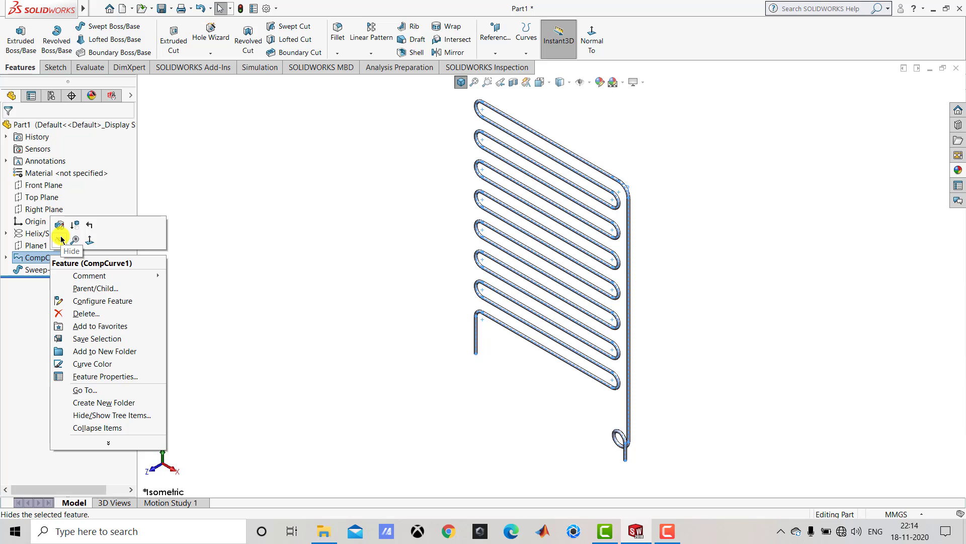
{"action": "left_click", "coordinate": [60, 238]}
{"action": "left_click", "coordinate": [341, 159]}
{"action": "left_click", "coordinate": [462, 84]}
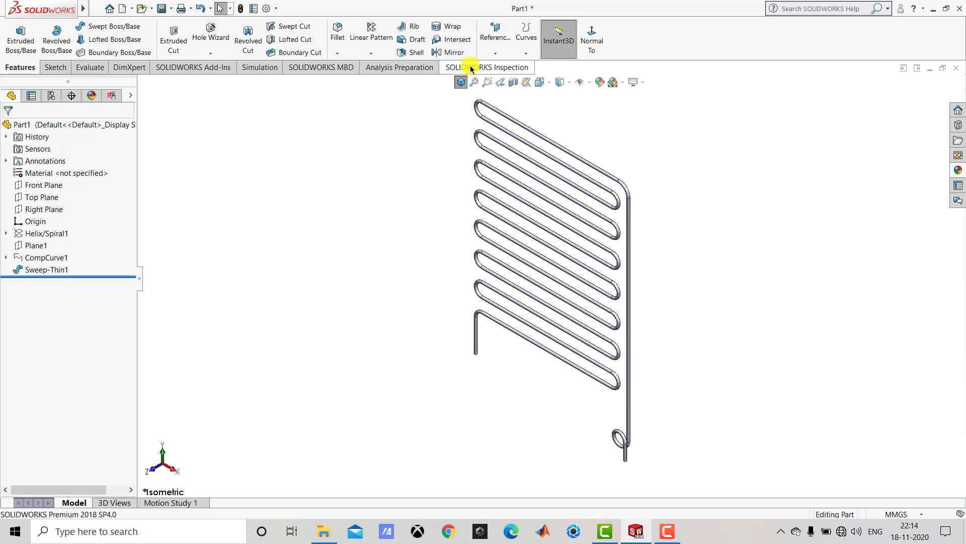
Step: Create a reference plane offset 4 mm from the Front Plane
{"action": "left_click", "coordinate": [494, 52]}
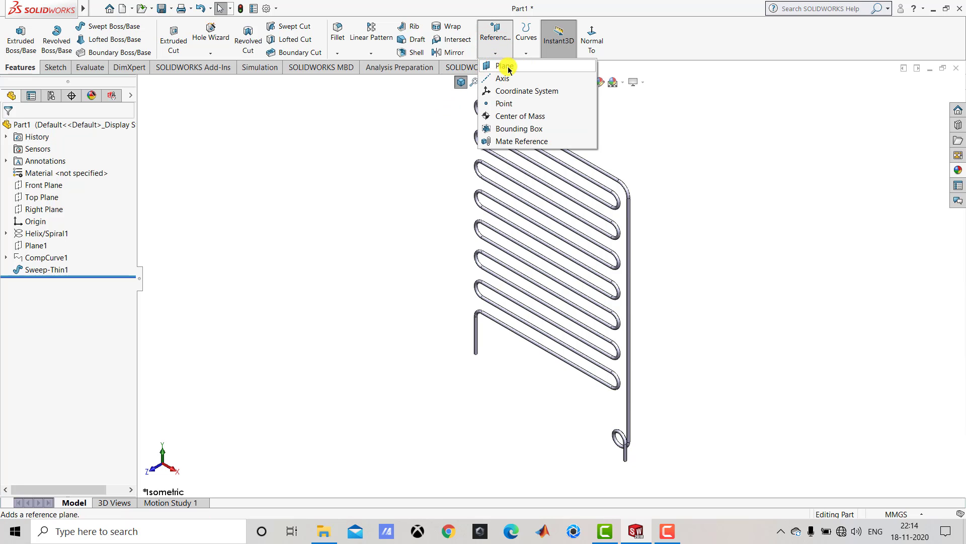
{"action": "left_click", "coordinate": [504, 65]}
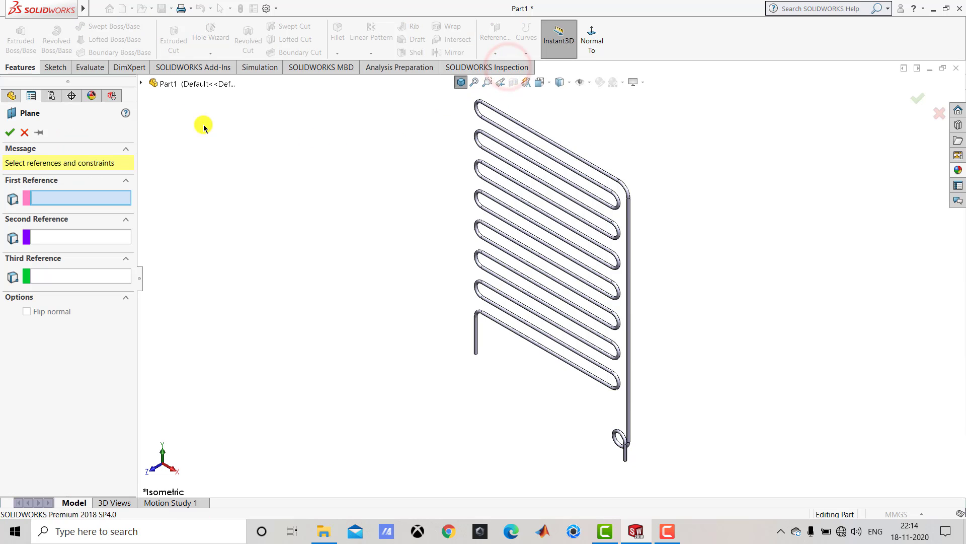
{"action": "left_click", "coordinate": [141, 83]}
{"action": "left_click", "coordinate": [197, 146]}
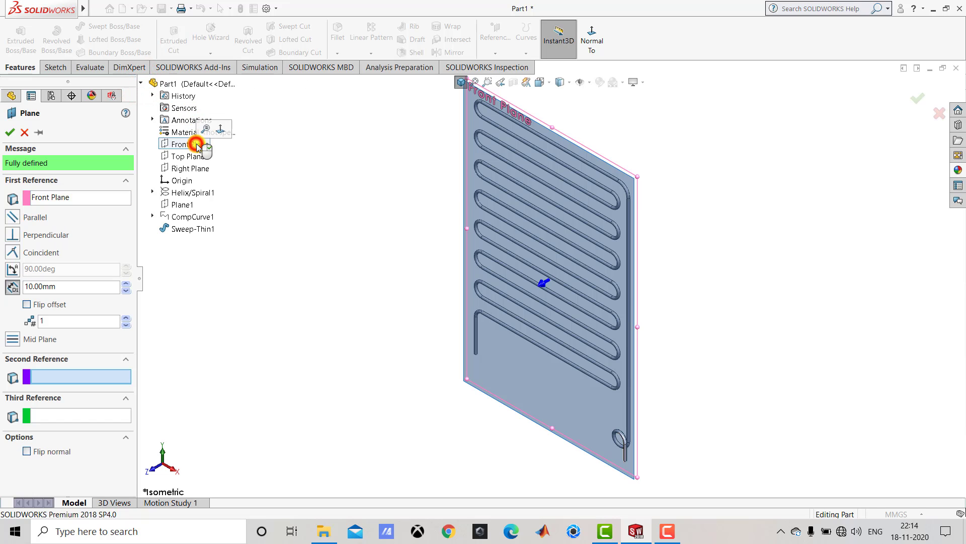
{"action": "double_click", "coordinate": [72, 287]}
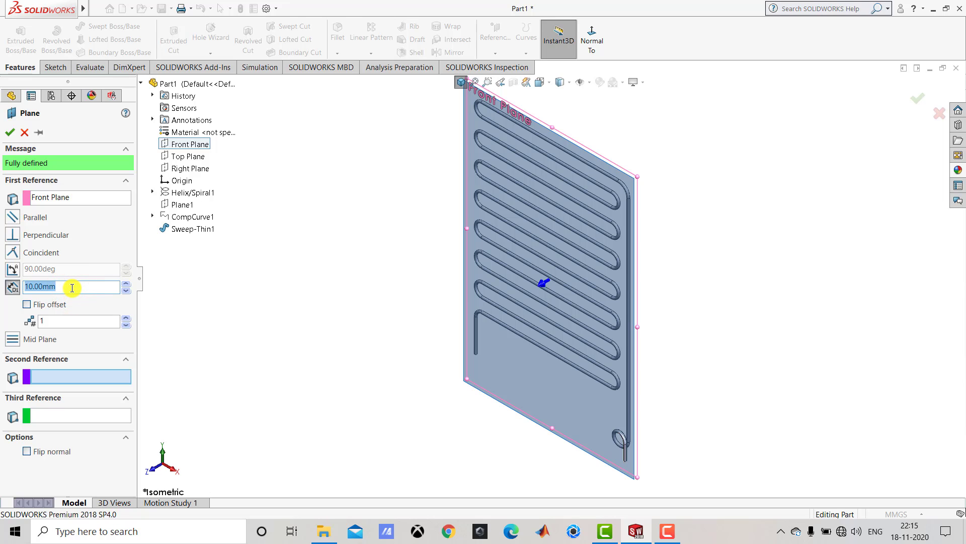
{"action": "key", "text": "Return"}
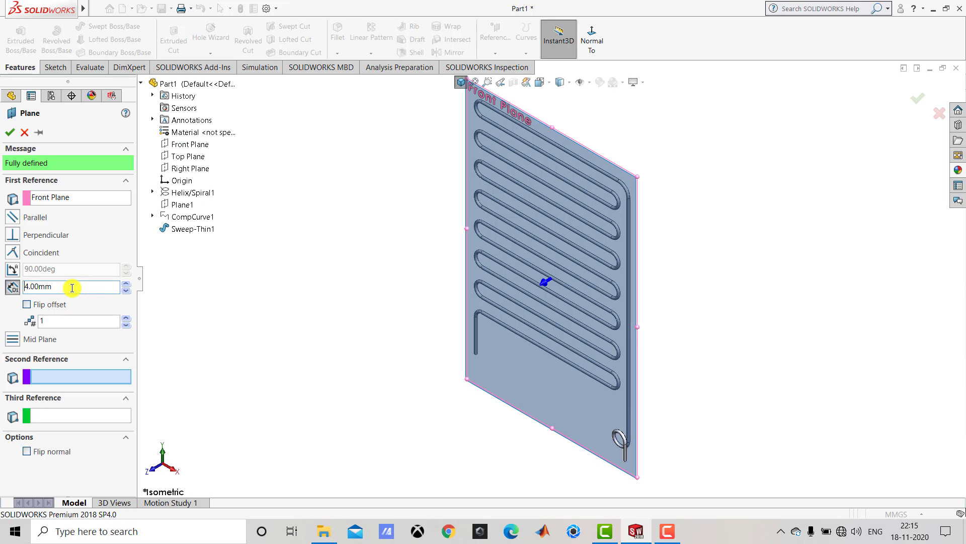
{"action": "left_click", "coordinate": [8, 132]}
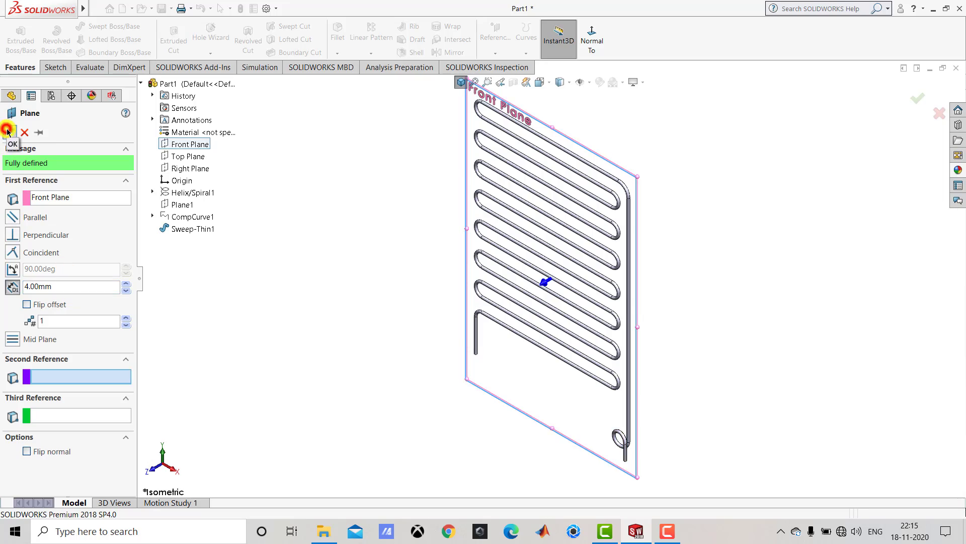
{"action": "left_click", "coordinate": [361, 130]}
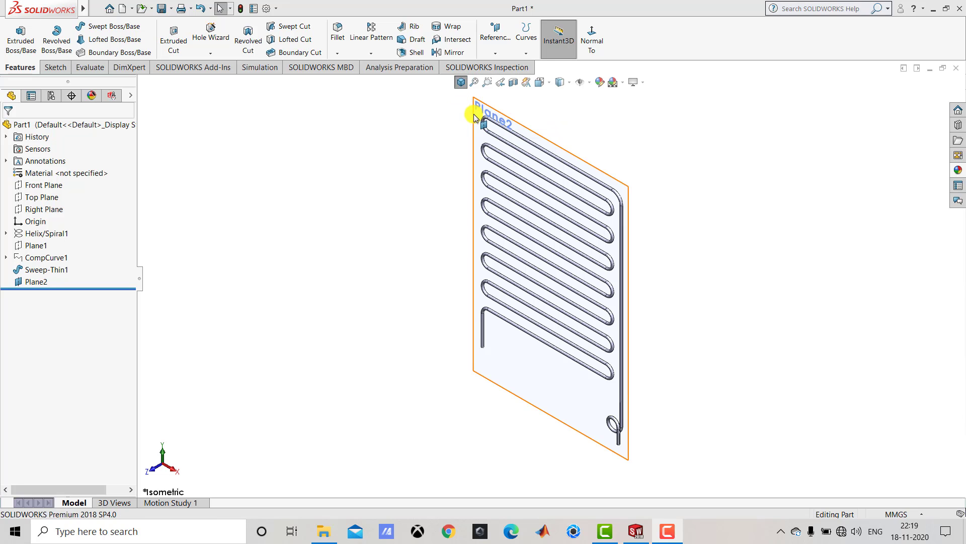
Step: Start a sketch on the new offset plane and draw a vertical line about 681 mm long across the coil's tube rows
{"action": "left_click", "coordinate": [55, 67]}
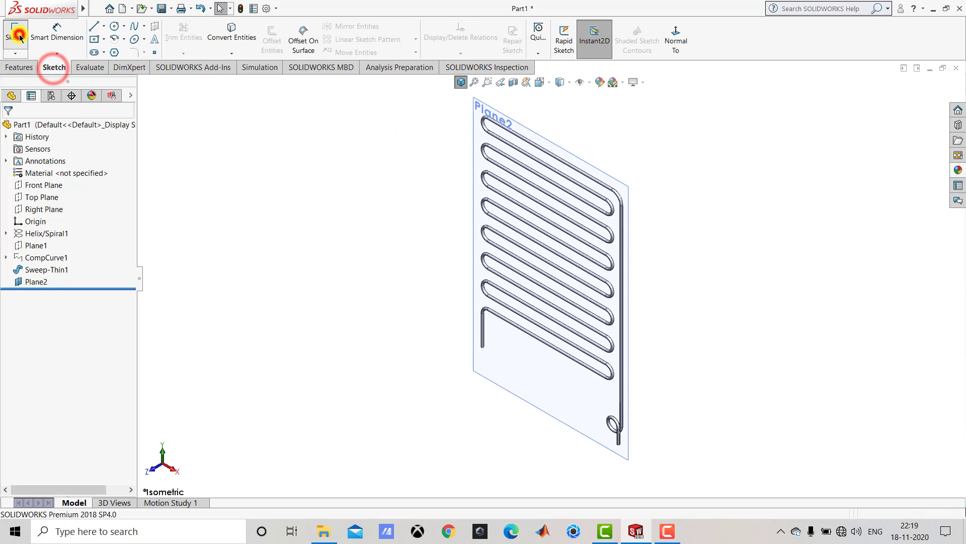
{"action": "left_click", "coordinate": [15, 34]}
{"action": "left_click", "coordinate": [475, 109]}
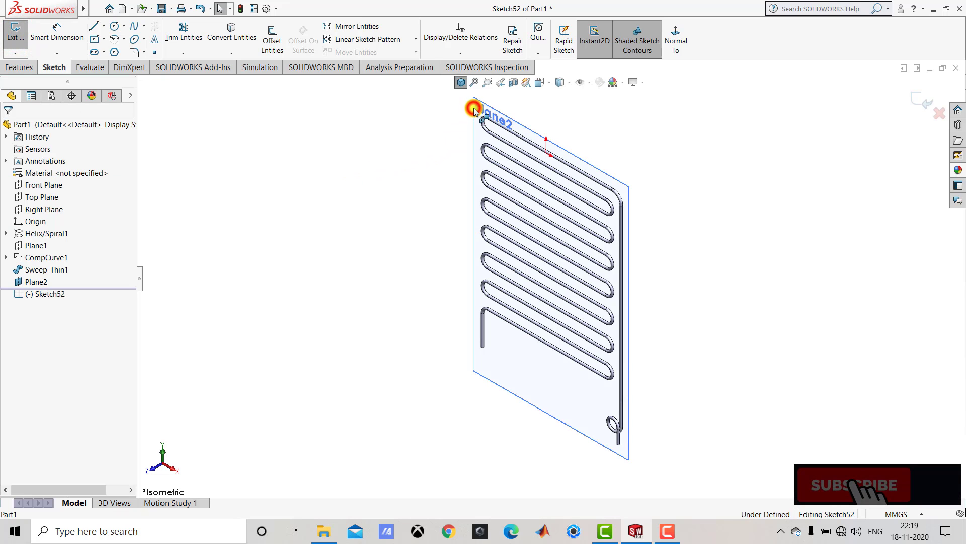
{"action": "left_click", "coordinate": [676, 40]}
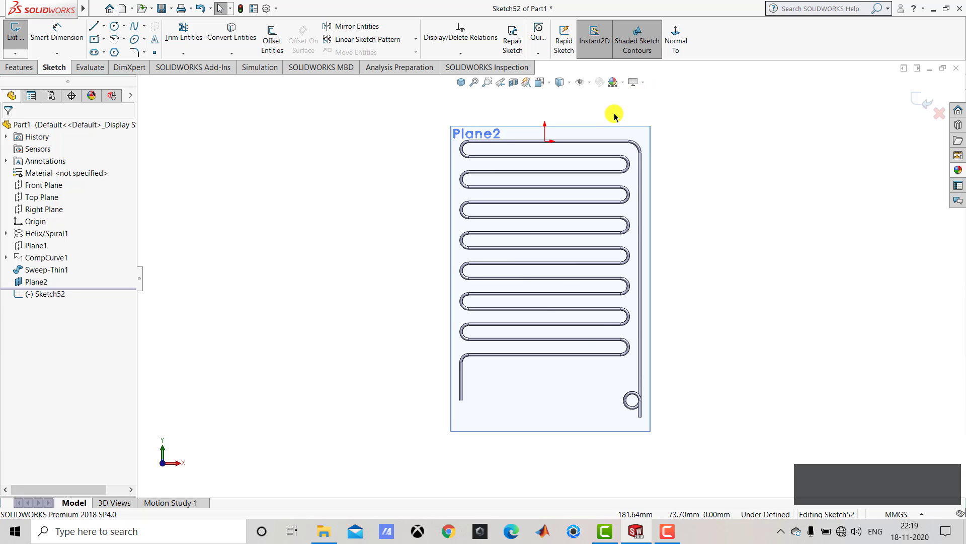
{"action": "left_click", "coordinate": [92, 29]}
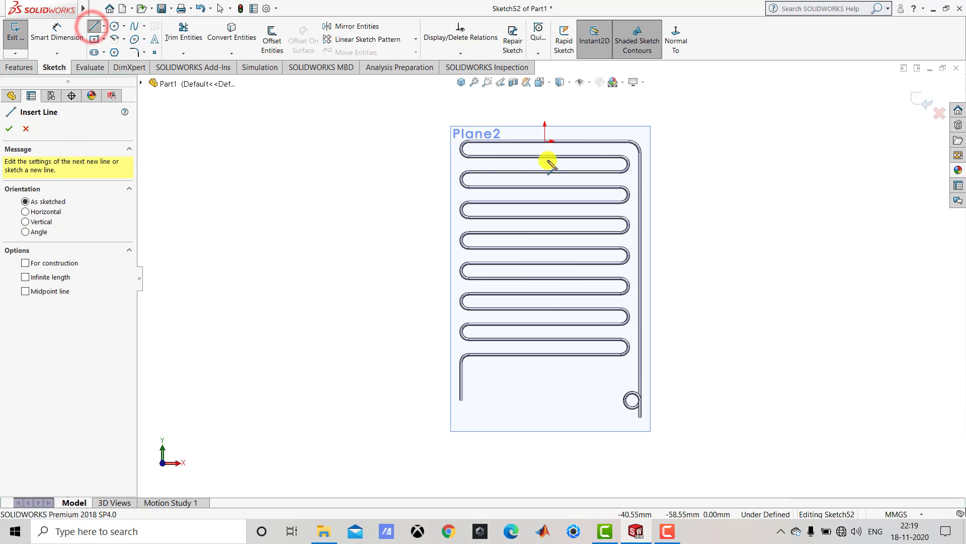
{"action": "left_click", "coordinate": [607, 111]}
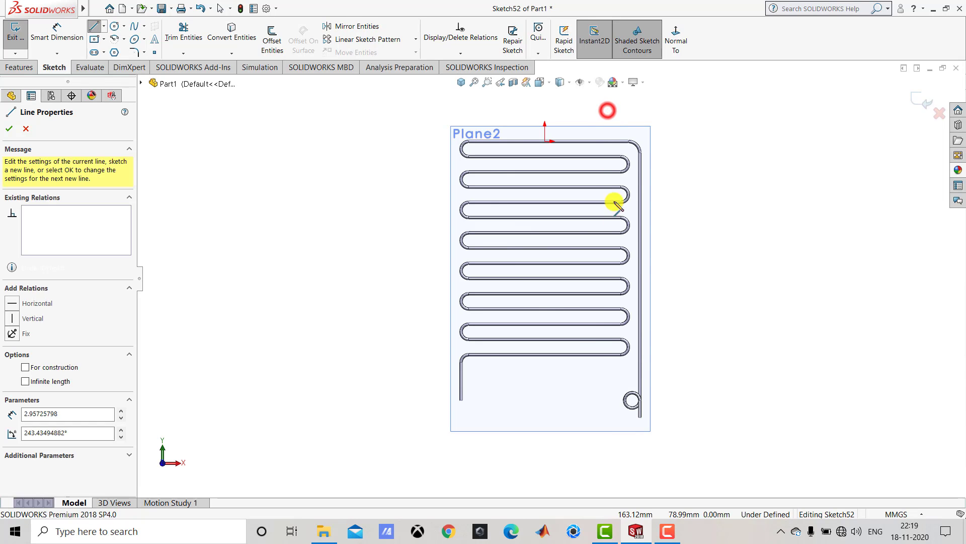
{"action": "left_click", "coordinate": [606, 370]}
{"action": "key", "text": "Escape"}
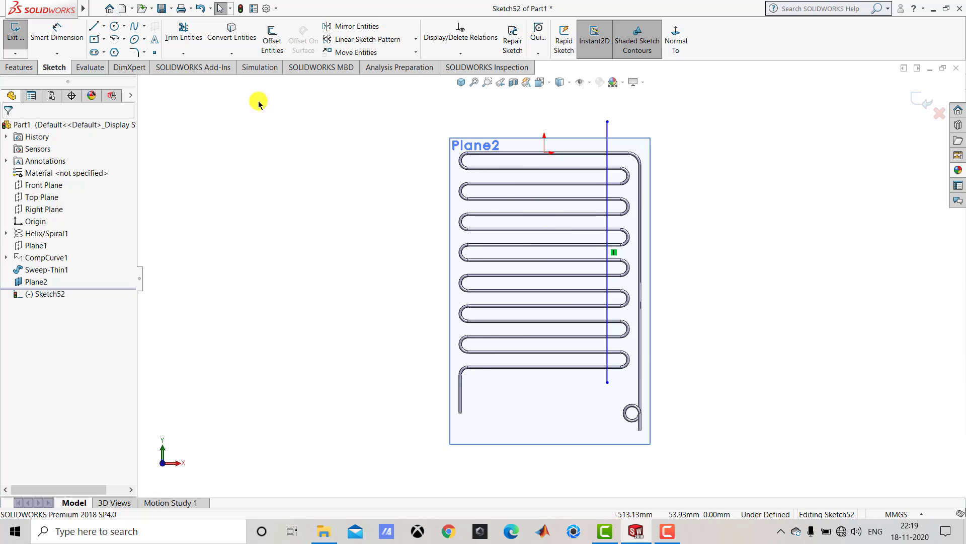
Step: Dimension the vertical distance between the line's upper endpoint and the origin as 20 mm
{"action": "left_click", "coordinate": [55, 34]}
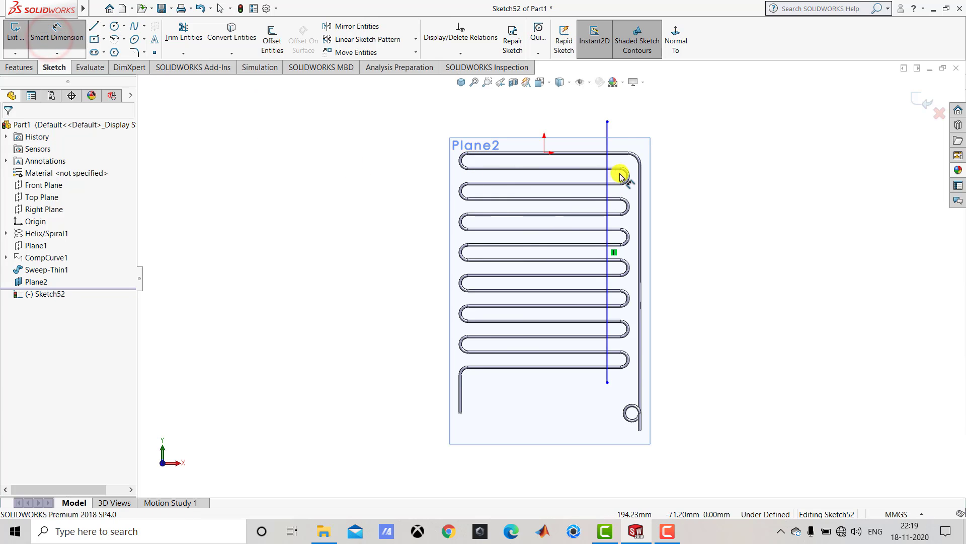
{"action": "left_click", "coordinate": [608, 122]}
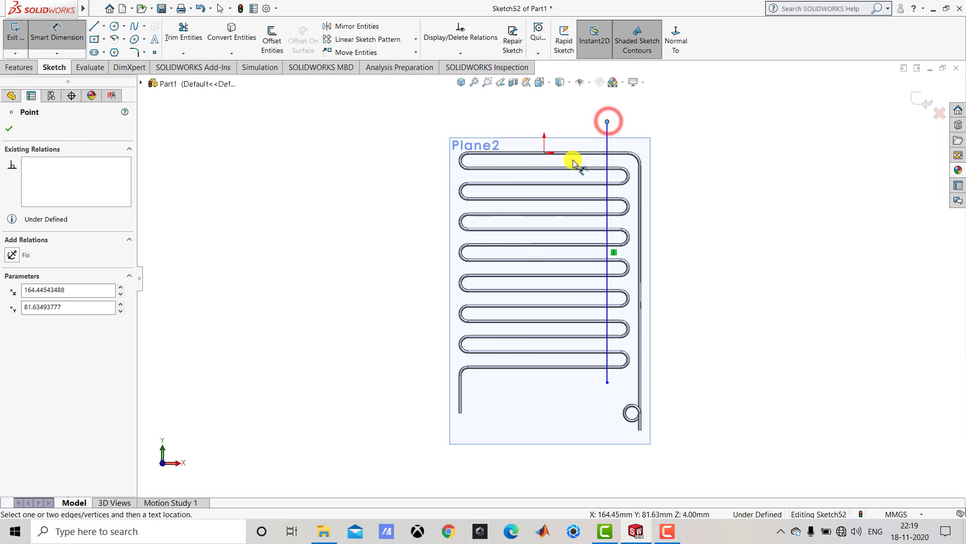
{"action": "left_click", "coordinate": [545, 153]}
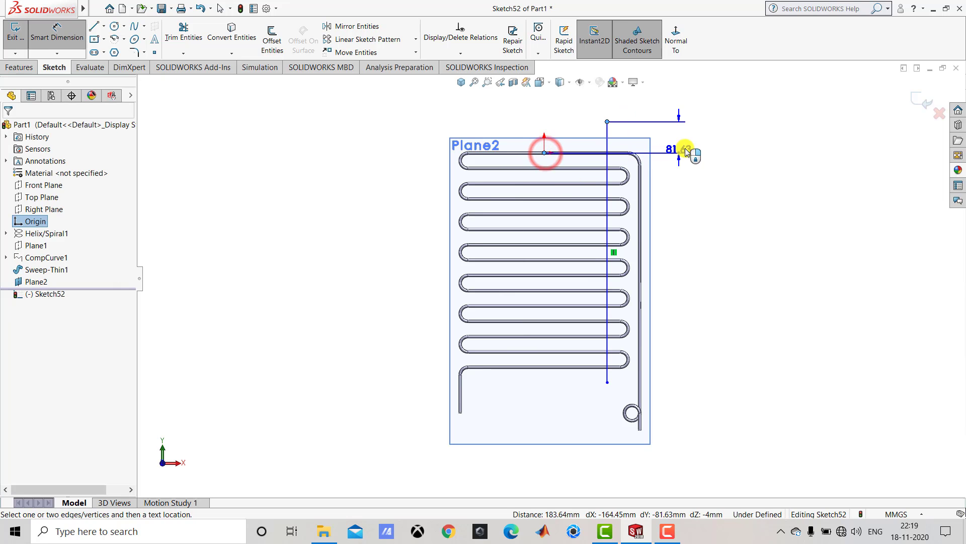
{"action": "left_click", "coordinate": [707, 140]}
{"action": "type", "text": "20"}
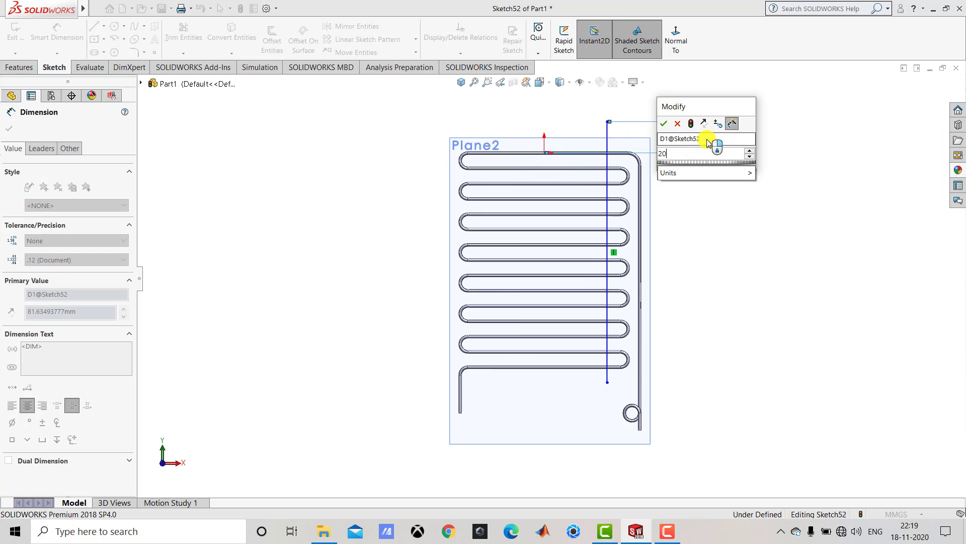
{"action": "key", "text": "Return"}
{"action": "left_click", "coordinate": [754, 203]}
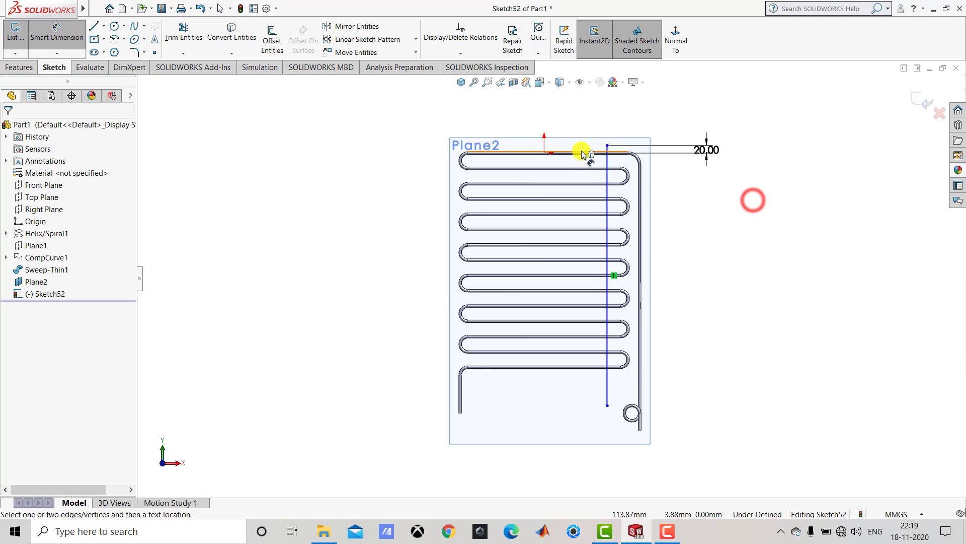
Step: Dimension the horizontal distance between the vertical line and the origin as 189 mm
{"action": "scroll", "coordinate": [584, 150], "scroll_direction": "down", "scroll_amount": 1}
{"action": "left_click", "coordinate": [610, 173]}
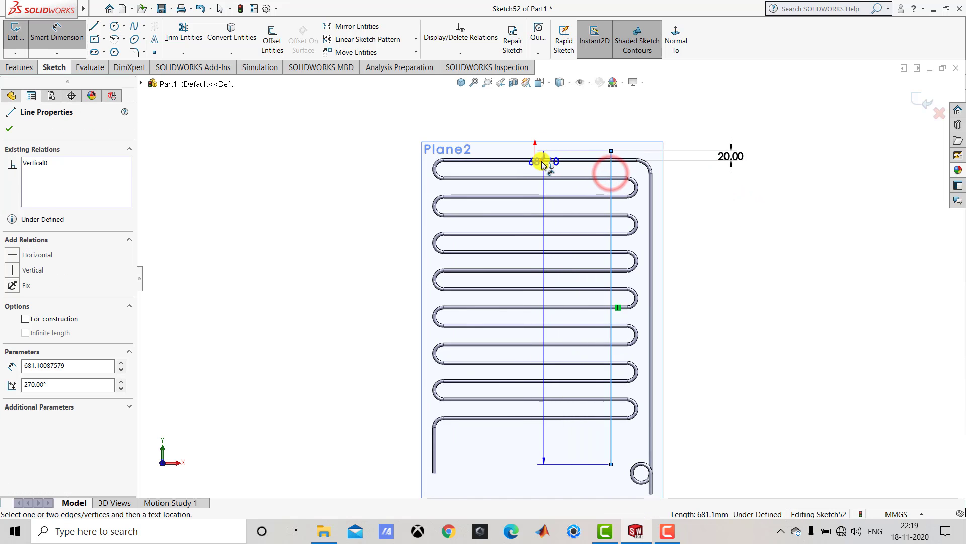
{"action": "left_click", "coordinate": [536, 160]}
{"action": "left_click", "coordinate": [569, 130]}
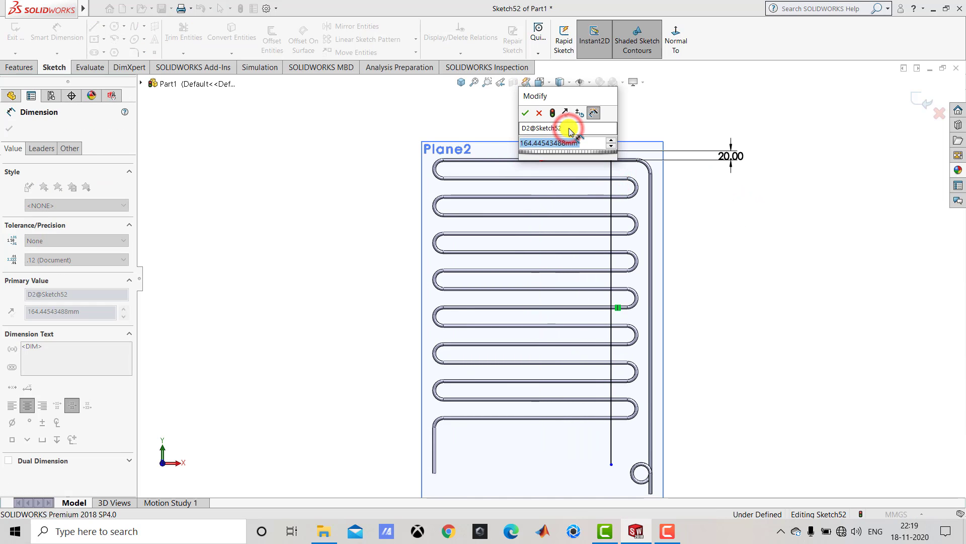
{"action": "type", "text": "189"}
{"action": "key", "text": "Return"}
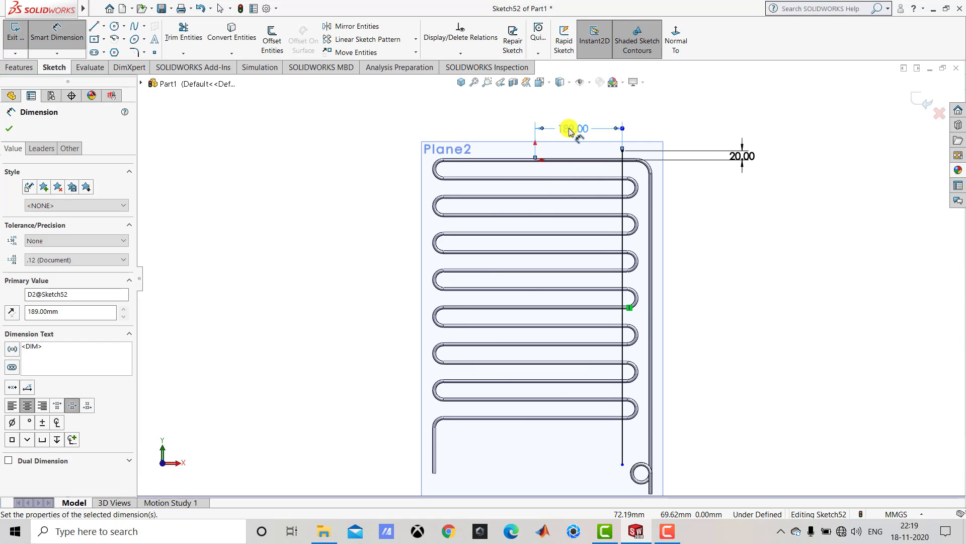
{"action": "left_click", "coordinate": [707, 209]}
Step: Dimension the vertical line's length as 605 mm and end dimensioning
{"action": "key", "text": "f"}
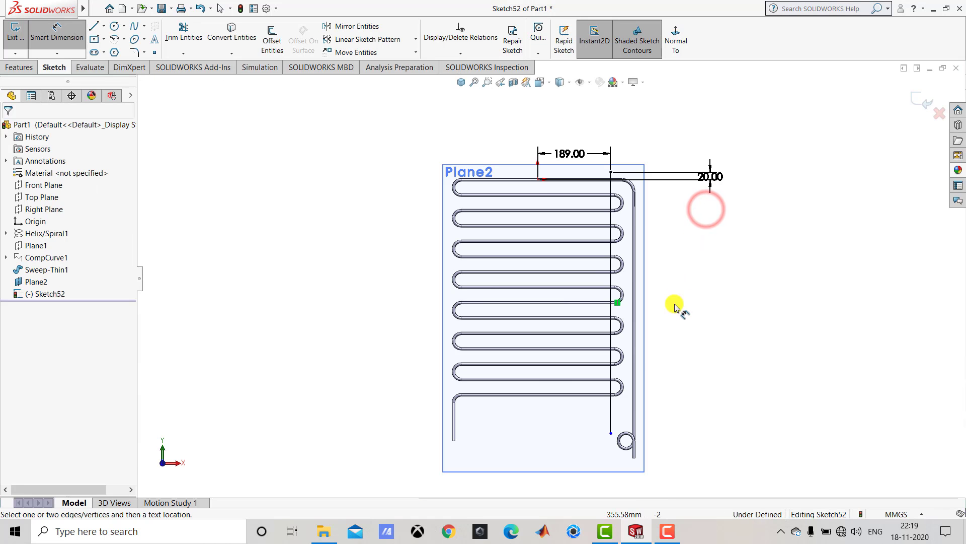
{"action": "left_click", "coordinate": [611, 408]}
{"action": "left_click", "coordinate": [683, 301]}
{"action": "type", "text": "605"}
{"action": "key", "text": "Return"}
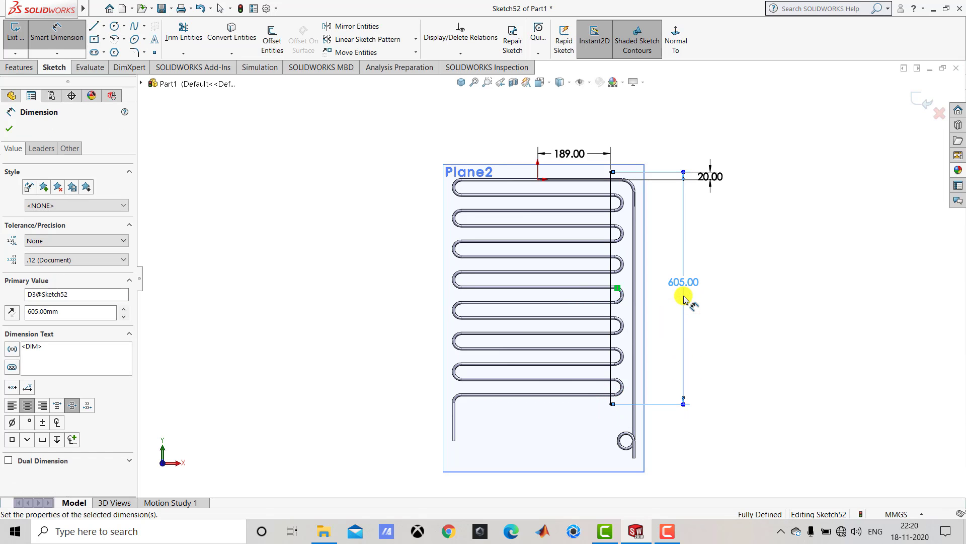
{"action": "left_click", "coordinate": [744, 302]}
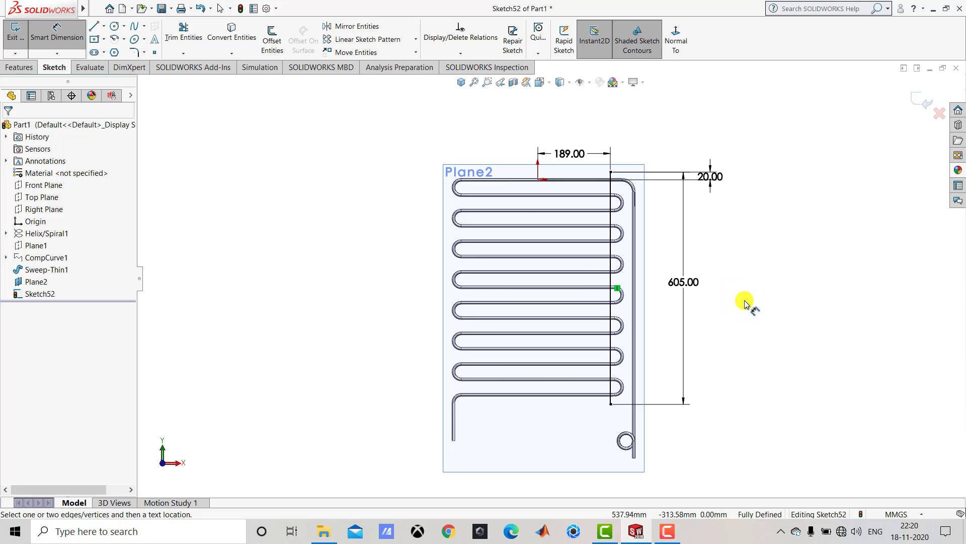
{"action": "key", "text": "Escape"}
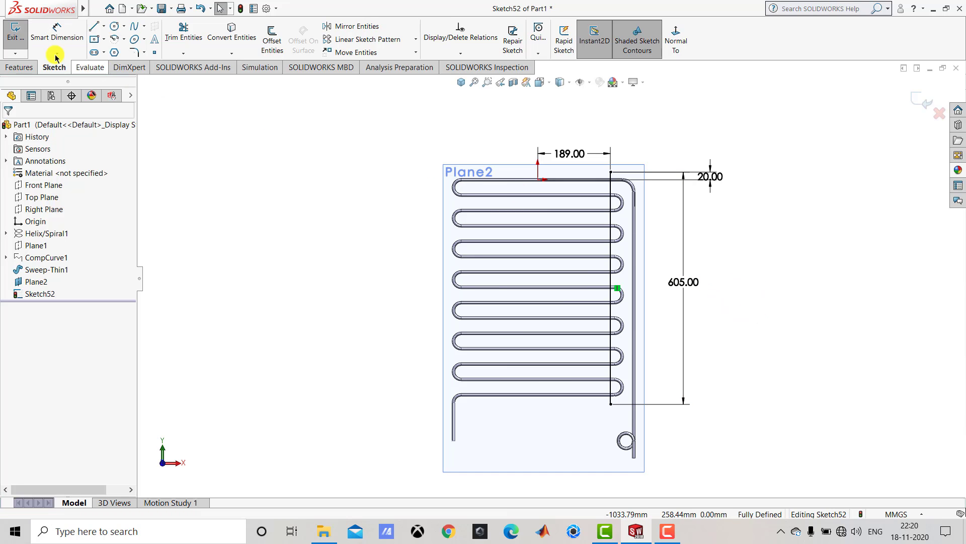
Step: Exit the sketch and sweep a solid circular profile of 2 mm diameter along the vertical line
{"action": "left_click", "coordinate": [22, 40]}
{"action": "left_click", "coordinate": [461, 82]}
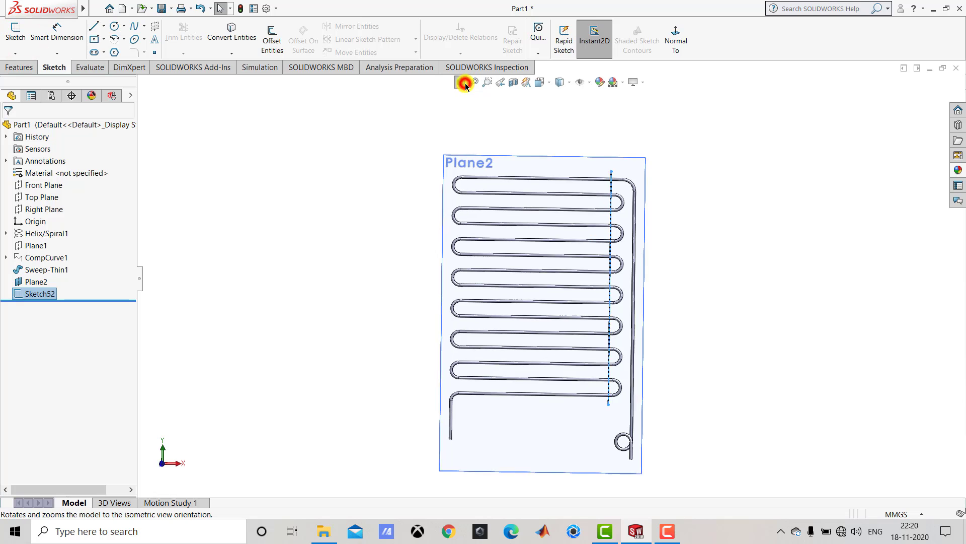
{"action": "left_click", "coordinate": [20, 67]}
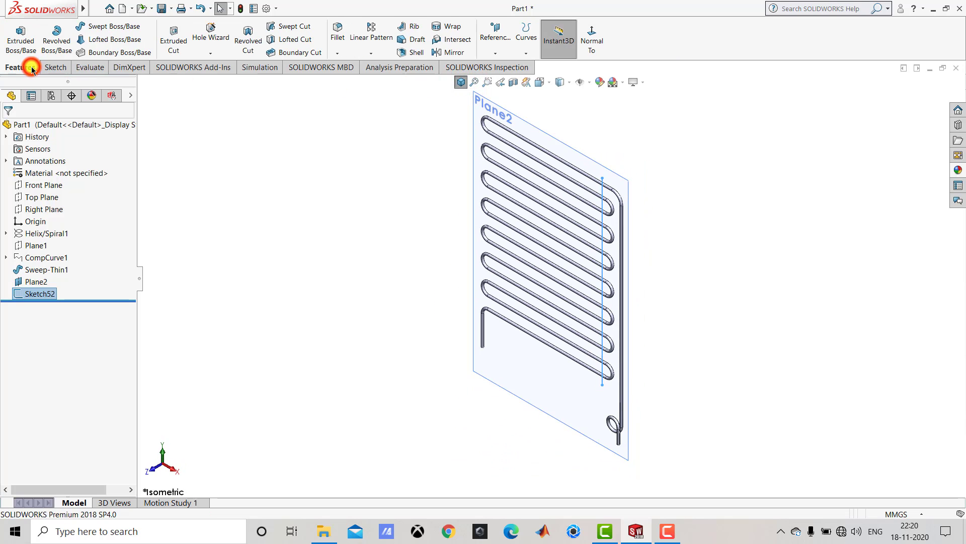
{"action": "left_click", "coordinate": [116, 28]}
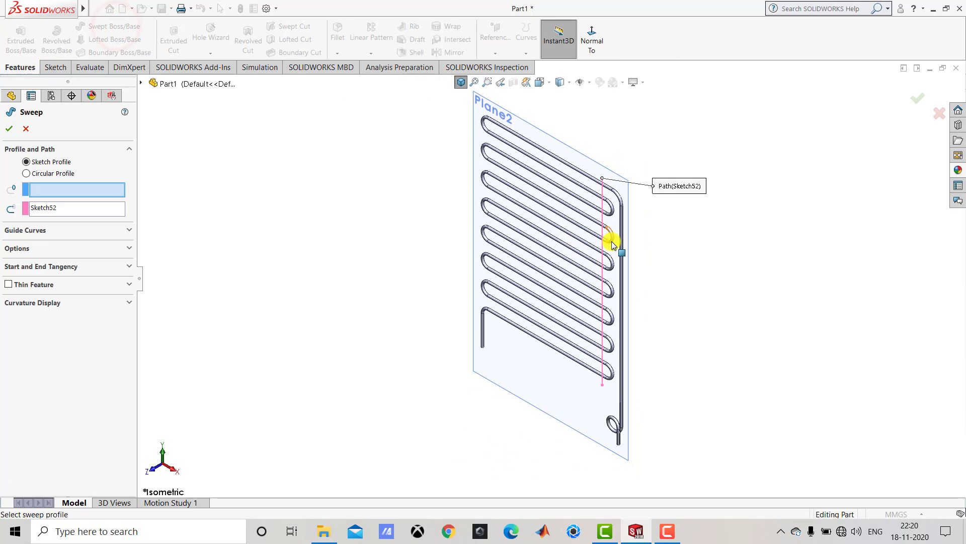
{"action": "scroll", "coordinate": [613, 245], "scroll_direction": "down", "scroll_amount": 1}
{"action": "scroll", "coordinate": [610, 244], "scroll_direction": "down", "scroll_amount": 1}
{"action": "scroll", "coordinate": [596, 282], "scroll_direction": "down", "scroll_amount": 1}
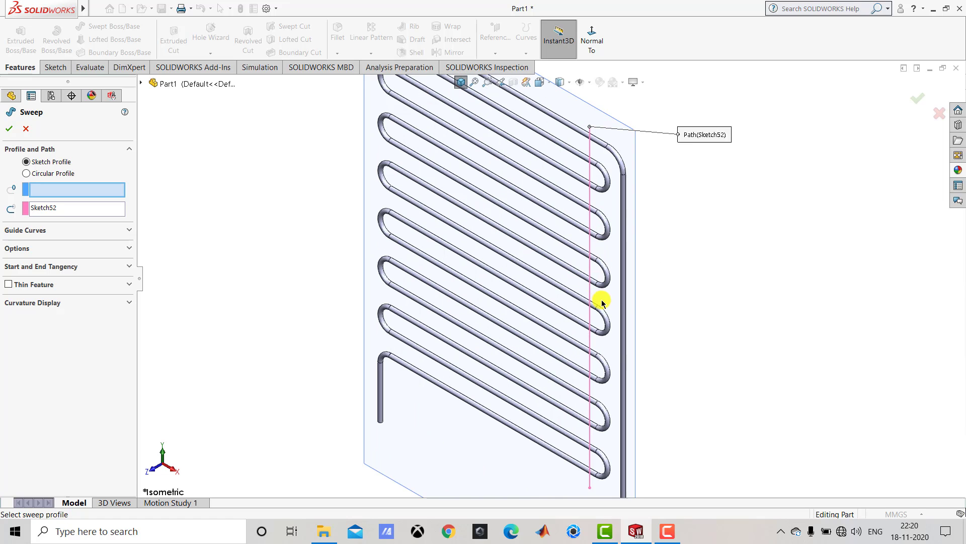
{"action": "left_click", "coordinate": [57, 174]}
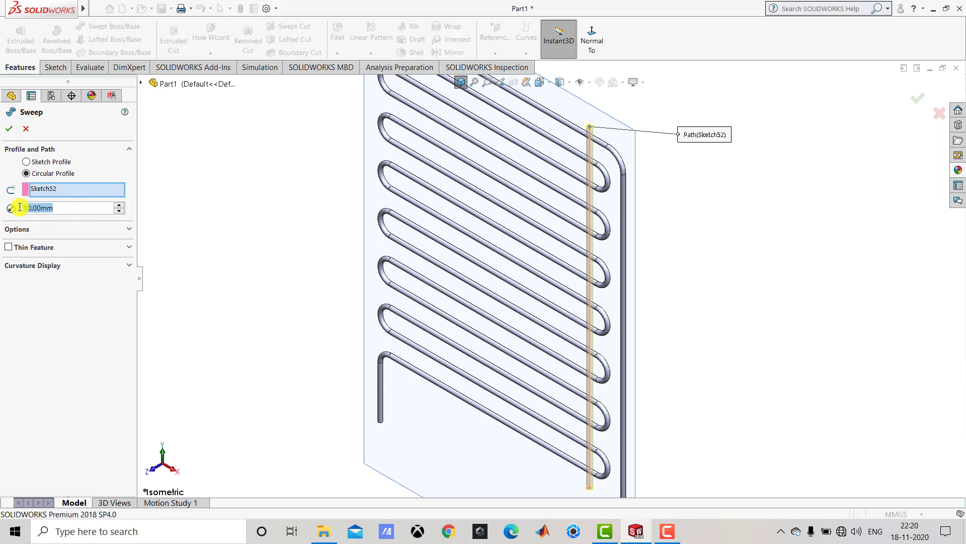
{"action": "type", "text": "2"}
{"action": "key", "text": "Return"}
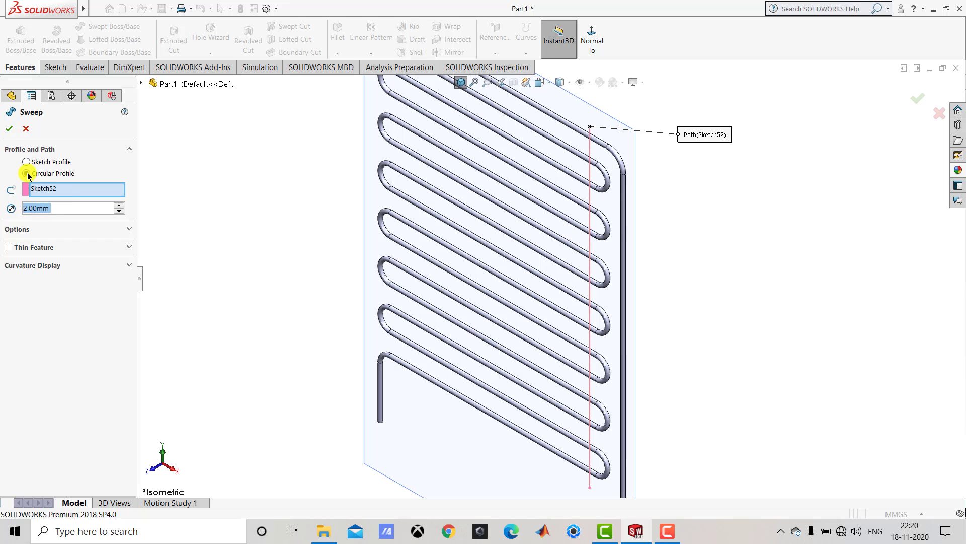
{"action": "left_click", "coordinate": [8, 132]}
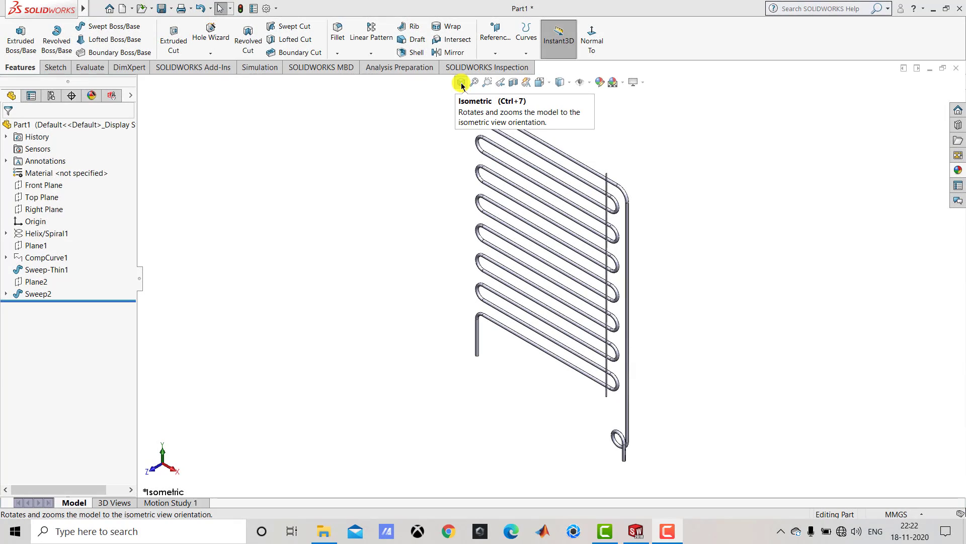
Step: Linear-pattern the swept wire along the uppermost tube row, in the reversed direction across the coil, with 15 instances spaced 8 mm
{"action": "left_click", "coordinate": [33, 296]}
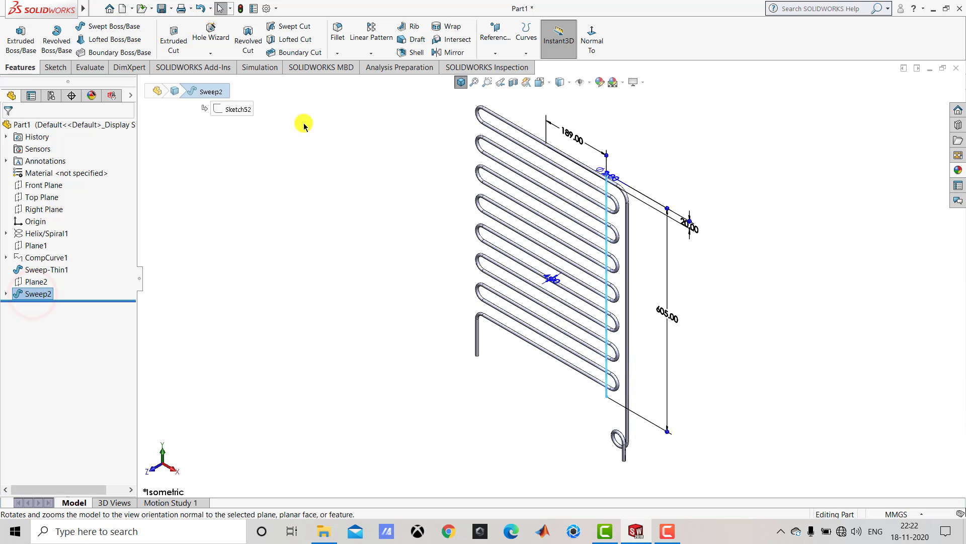
{"action": "left_click", "coordinate": [383, 37]}
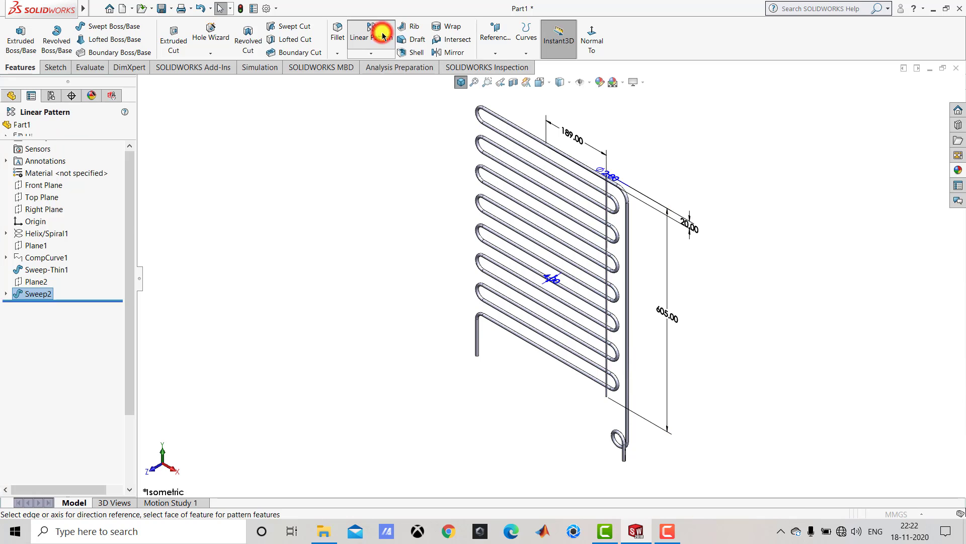
{"action": "scroll", "coordinate": [554, 147], "scroll_direction": "down", "scroll_amount": 5}
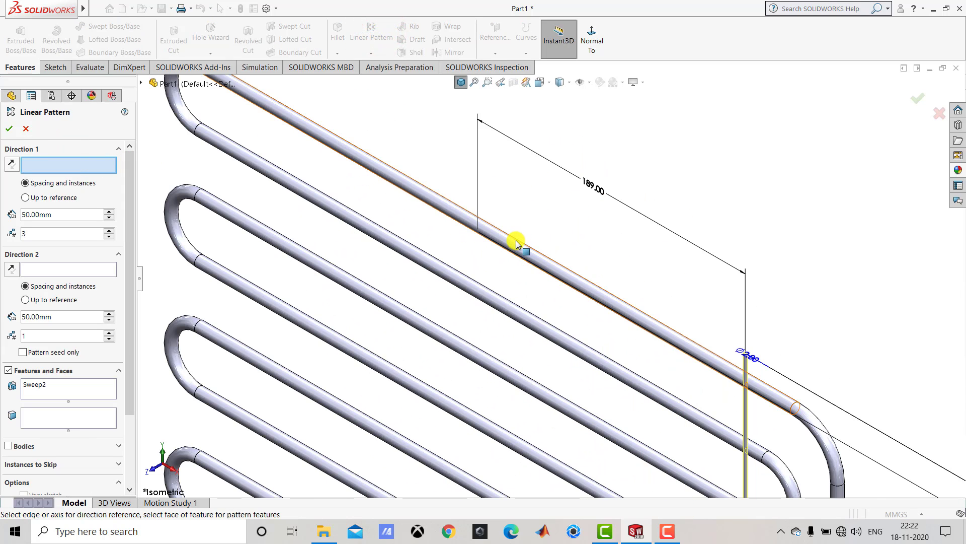
{"action": "left_click", "coordinate": [516, 244]}
{"action": "scroll", "coordinate": [518, 244], "scroll_direction": "up", "scroll_amount": 5}
{"action": "scroll", "coordinate": [579, 333], "scroll_direction": "down", "scroll_amount": 3}
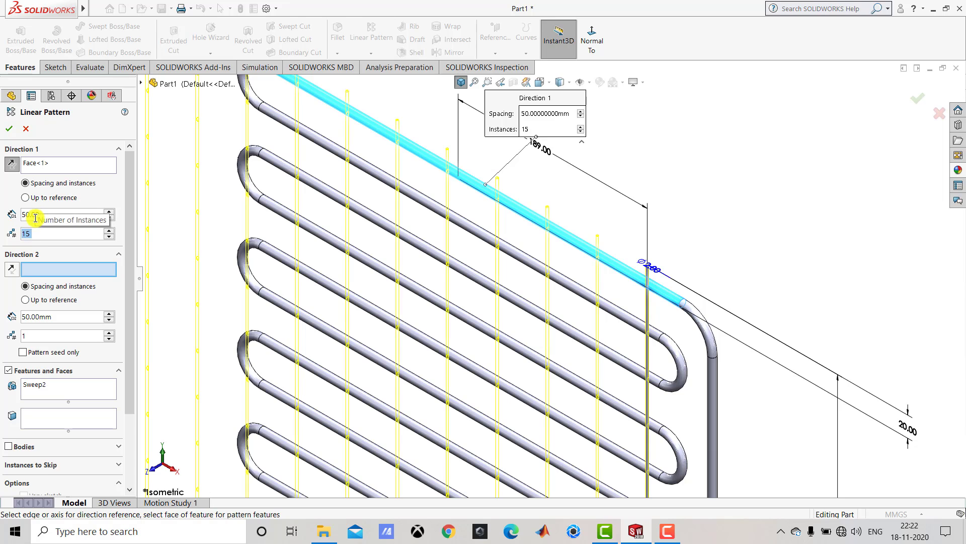
{"action": "double_click", "coordinate": [60, 217]}
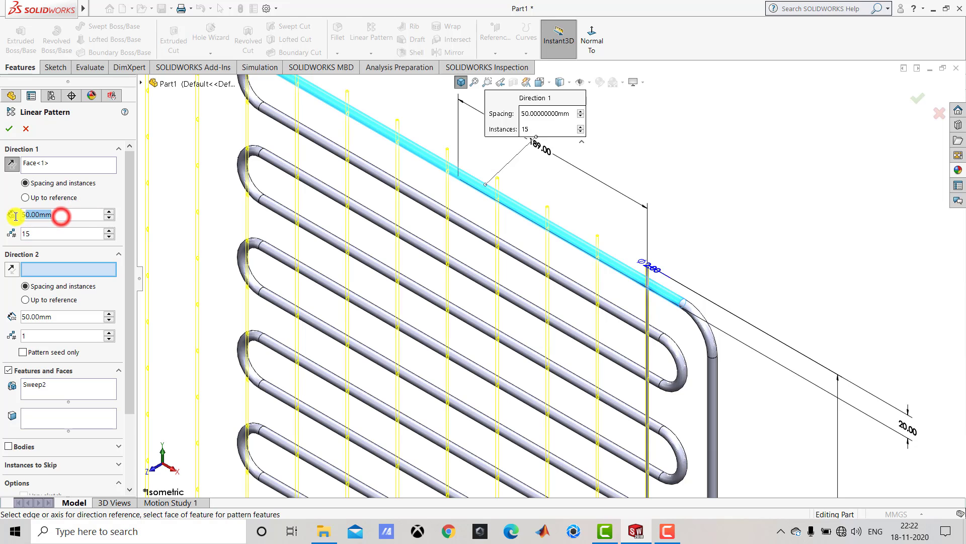
{"action": "type", "text": "3"}
{"action": "key", "text": "Return"}
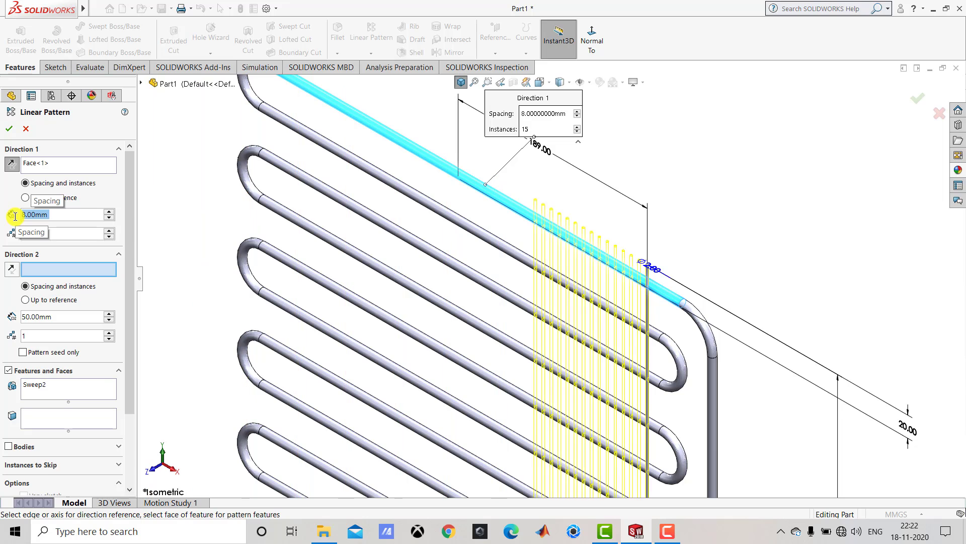
{"action": "left_click", "coordinate": [8, 131]}
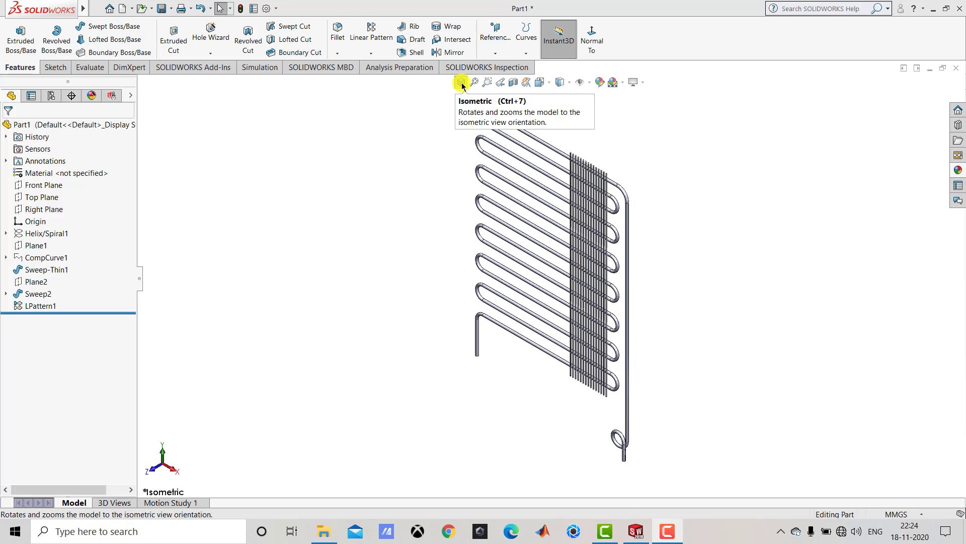
Step: Start a linear pattern of the existing wire pattern, using the uppermost tube row as direction, reversed to run across the coil
{"action": "left_click", "coordinate": [461, 83]}
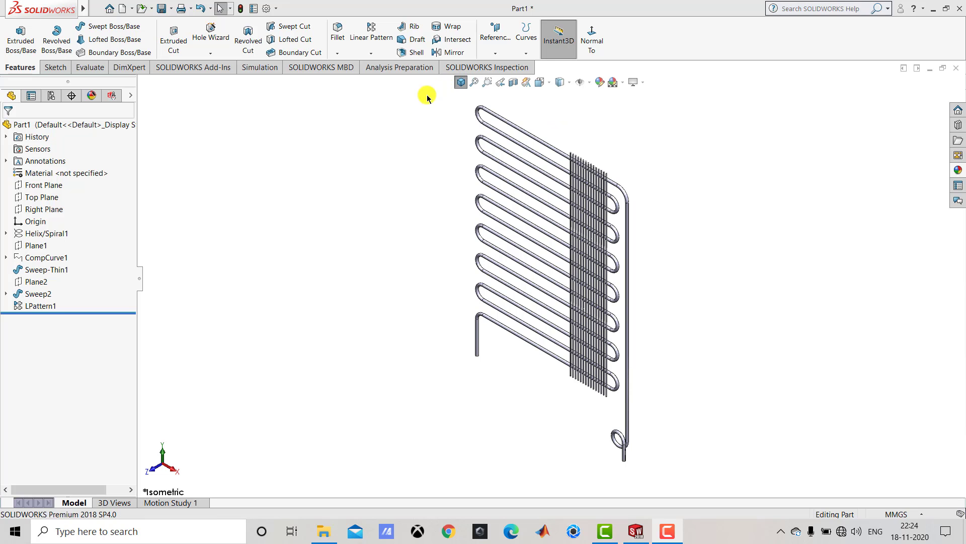
{"action": "left_click", "coordinate": [34, 307]}
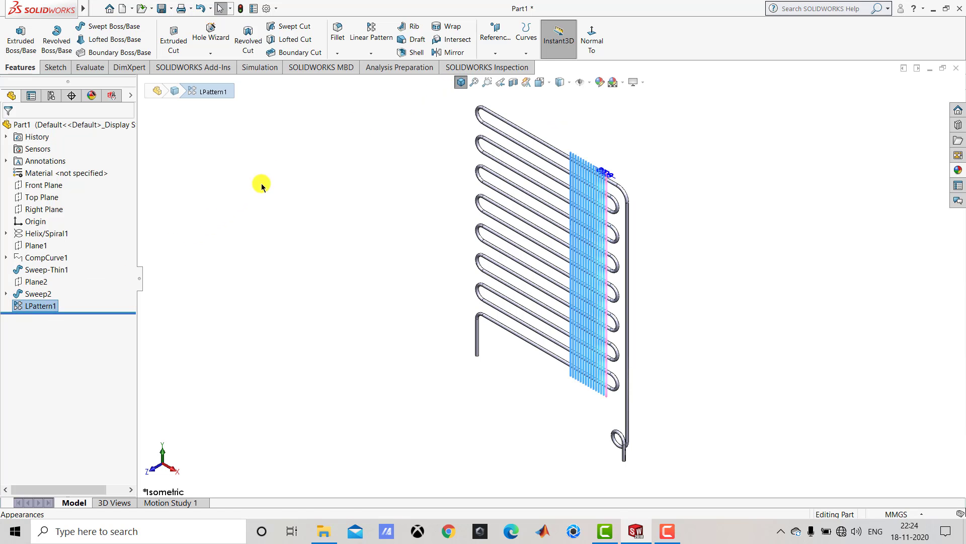
{"action": "left_click", "coordinate": [371, 36]}
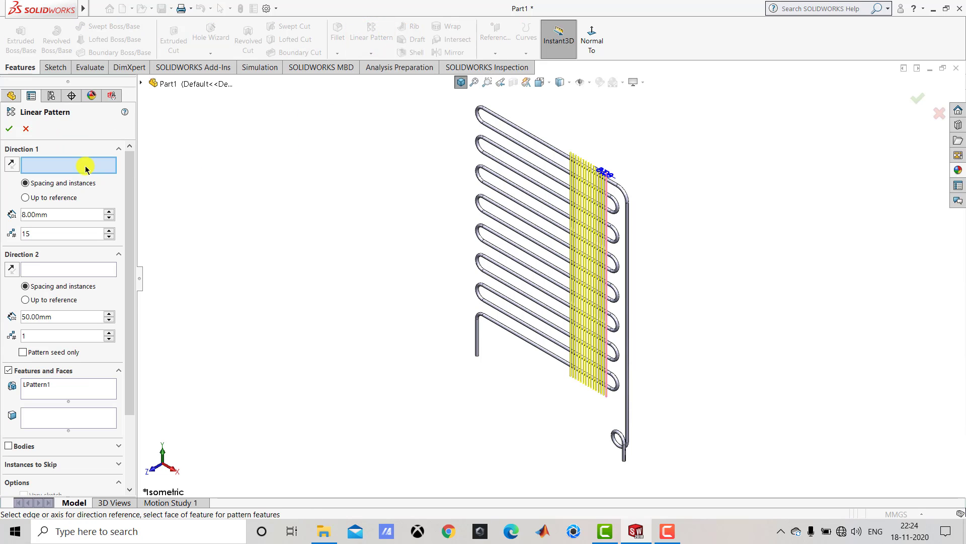
{"action": "scroll", "coordinate": [535, 141], "scroll_direction": "down", "scroll_amount": 5}
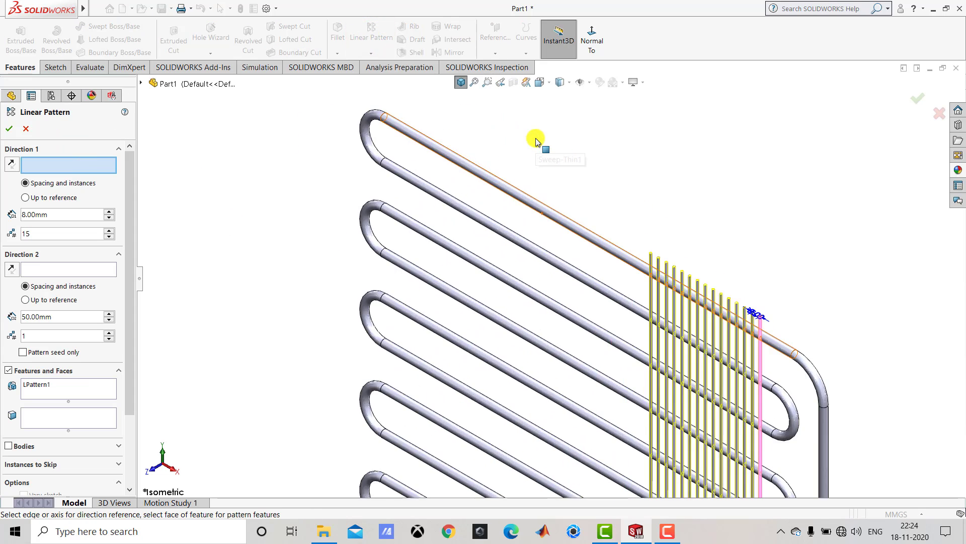
{"action": "left_click", "coordinate": [517, 198]}
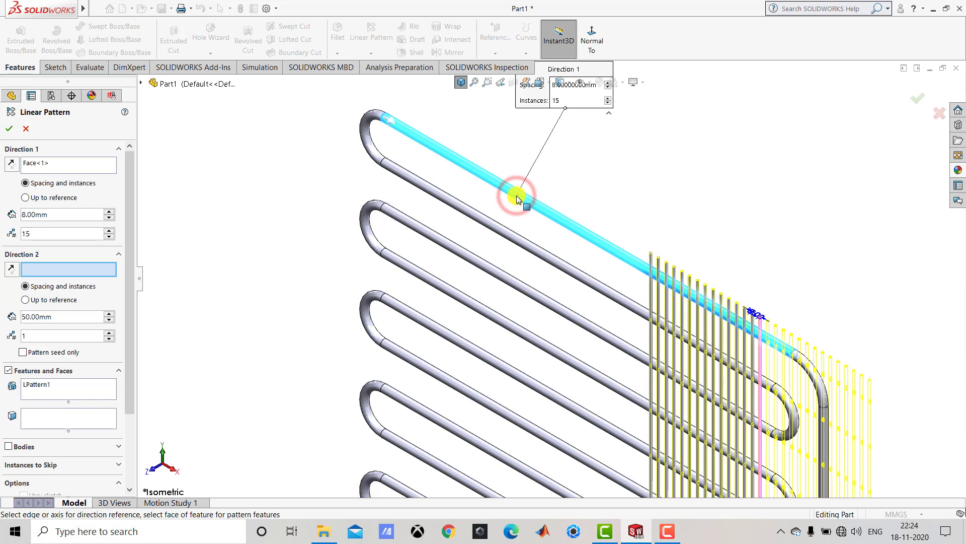
{"action": "scroll", "coordinate": [523, 313], "scroll_direction": "up", "scroll_amount": 5}
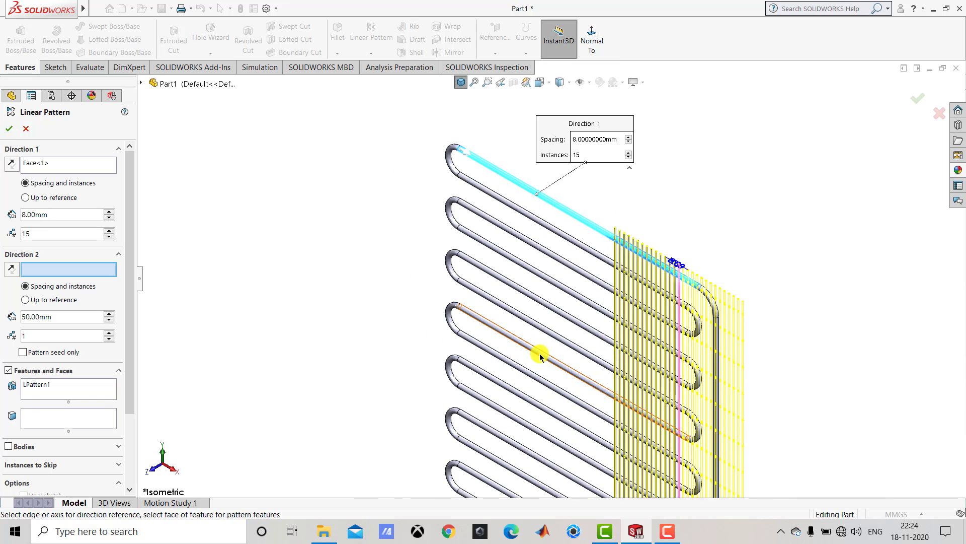
{"action": "scroll", "coordinate": [539, 356], "scroll_direction": "down", "scroll_amount": 2}
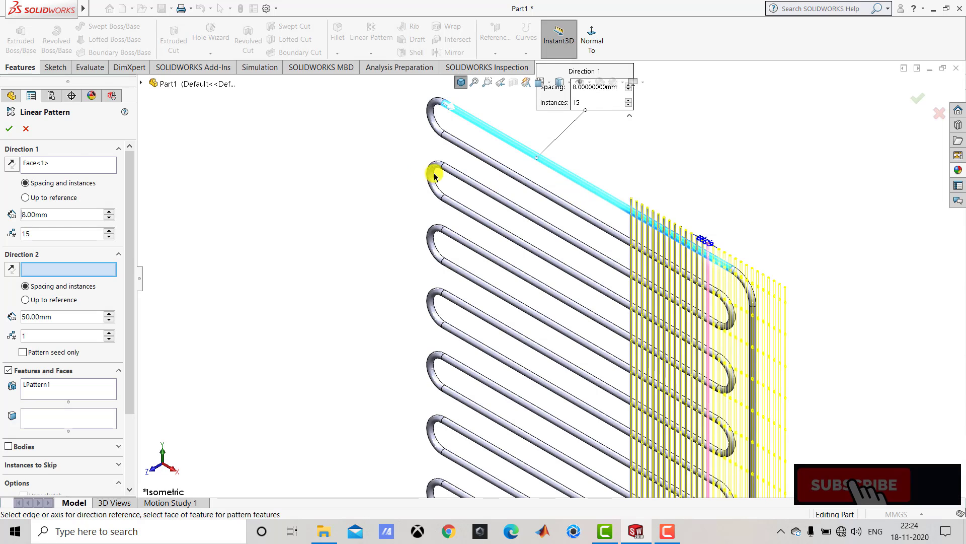
{"action": "left_click", "coordinate": [11, 165]}
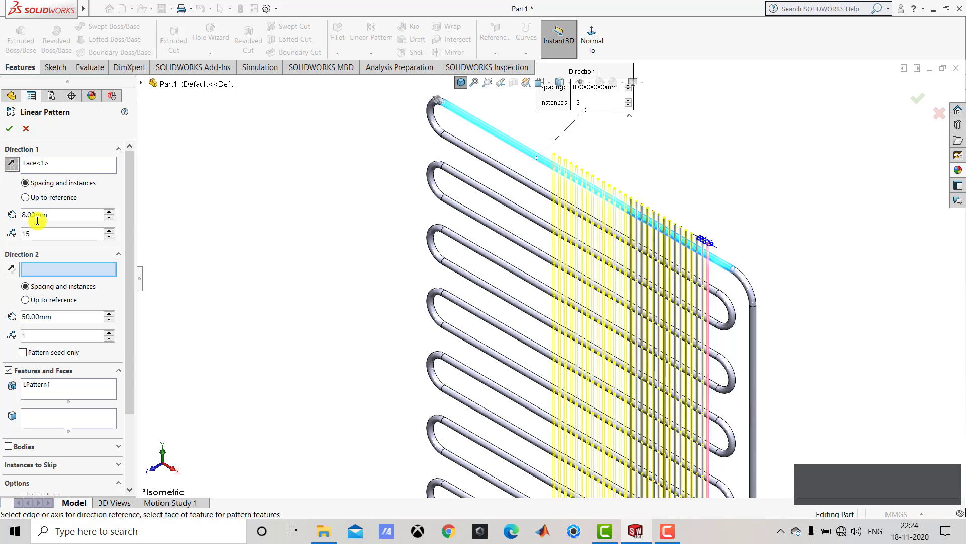
Step: Set the wire-group pattern to 3 instances spaced 135 mm and create it
{"action": "double_click", "coordinate": [45, 234]}
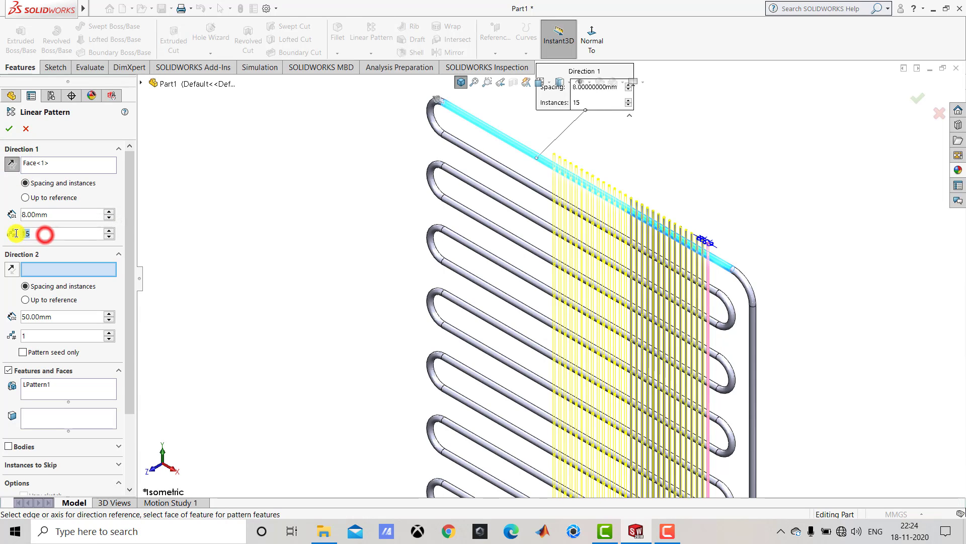
{"action": "type", "text": "3"}
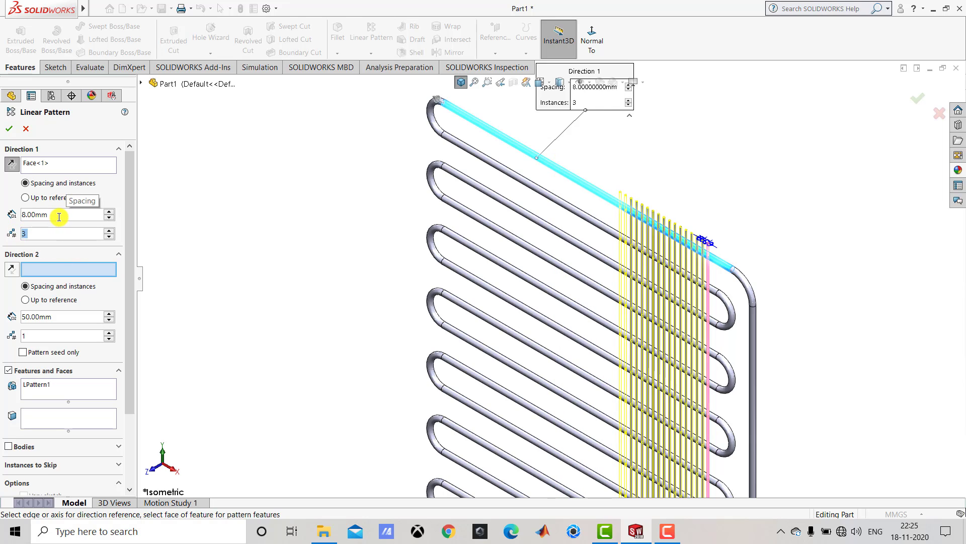
{"action": "left_click_drag", "start_coordinate": [57, 217], "coordinate": [12, 216]}
{"action": "type", "text": "135"}
{"action": "key", "text": "Return"}
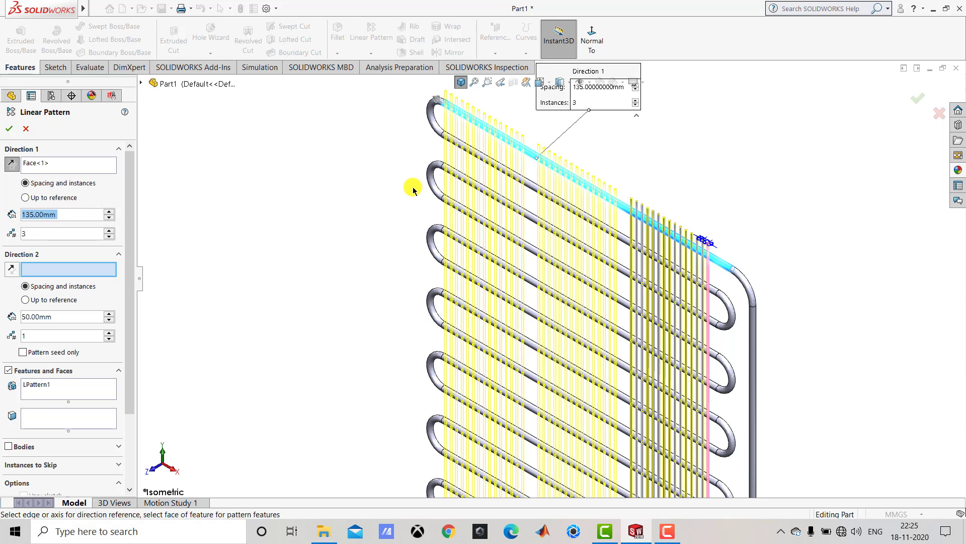
{"action": "scroll", "coordinate": [413, 189], "scroll_direction": "up", "scroll_amount": 1}
{"action": "scroll", "coordinate": [410, 181], "scroll_direction": "down", "scroll_amount": 2}
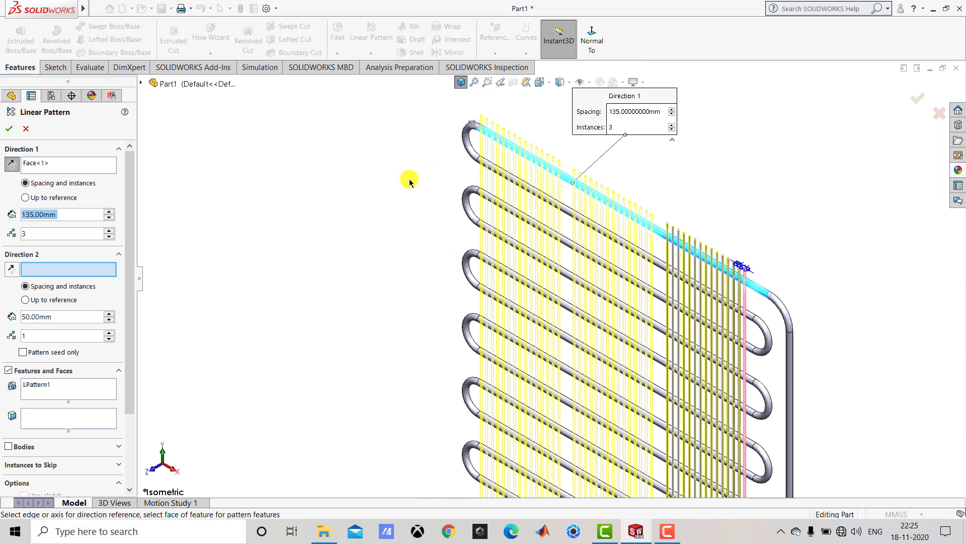
{"action": "left_click", "coordinate": [4, 128]}
{"action": "left_click", "coordinate": [373, 115]}
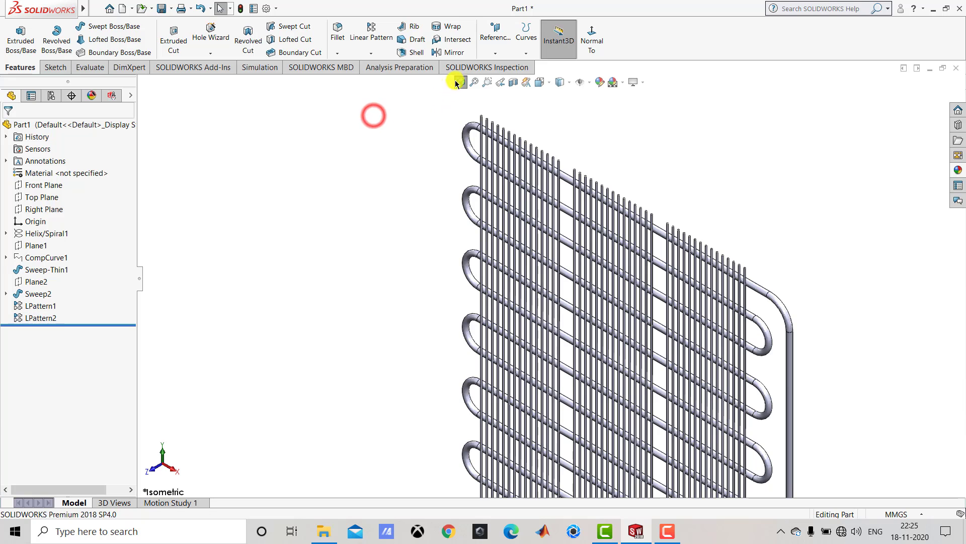
{"action": "left_click", "coordinate": [459, 82]}
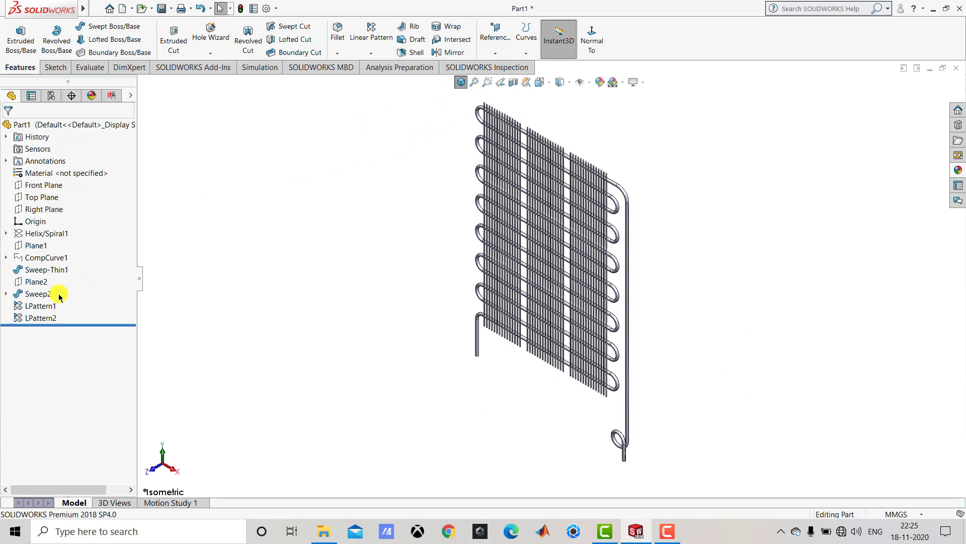
Step: Mirror both wire patterns about the Front Plane so the opposite side of the coil gets the same wire groups
{"action": "left_click", "coordinate": [40, 306]}
{"action": "left_click", "coordinate": [45, 317], "text": "ctrl"}
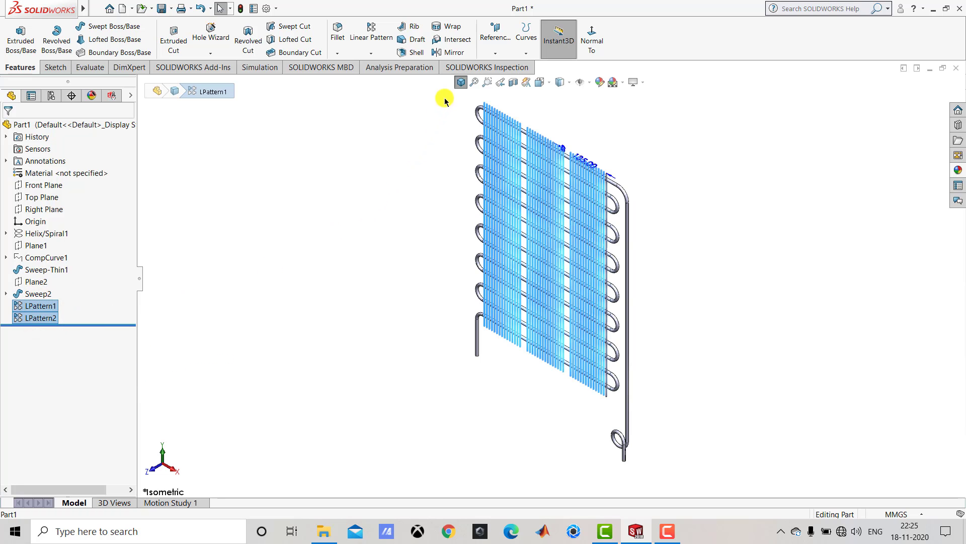
{"action": "left_click", "coordinate": [451, 52]}
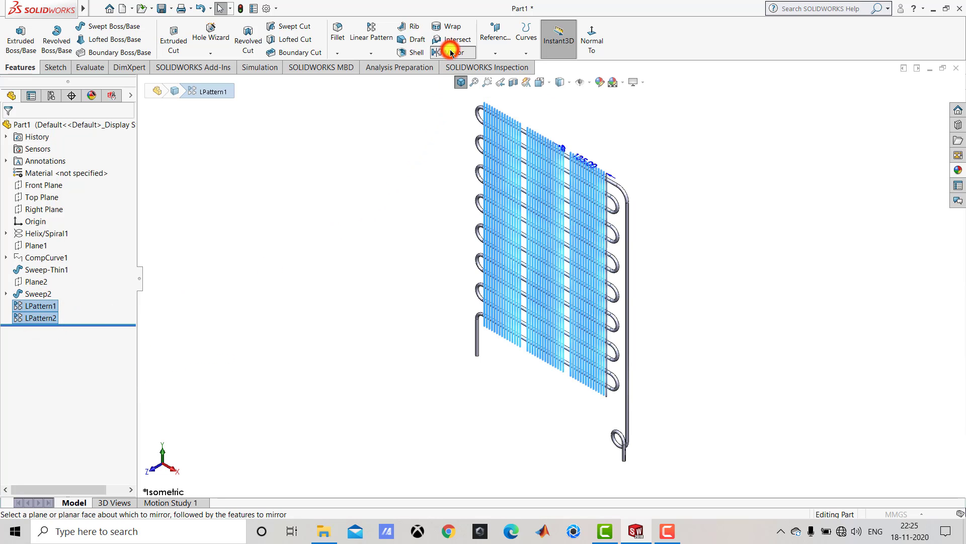
{"action": "left_click", "coordinate": [141, 84]}
{"action": "left_click", "coordinate": [185, 145]}
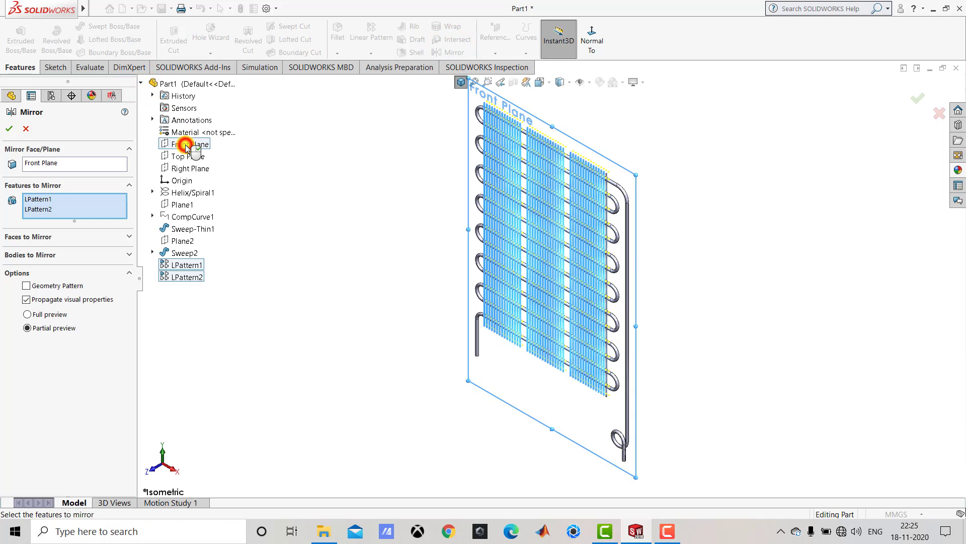
{"action": "scroll", "coordinate": [539, 111], "scroll_direction": "down", "scroll_amount": 5}
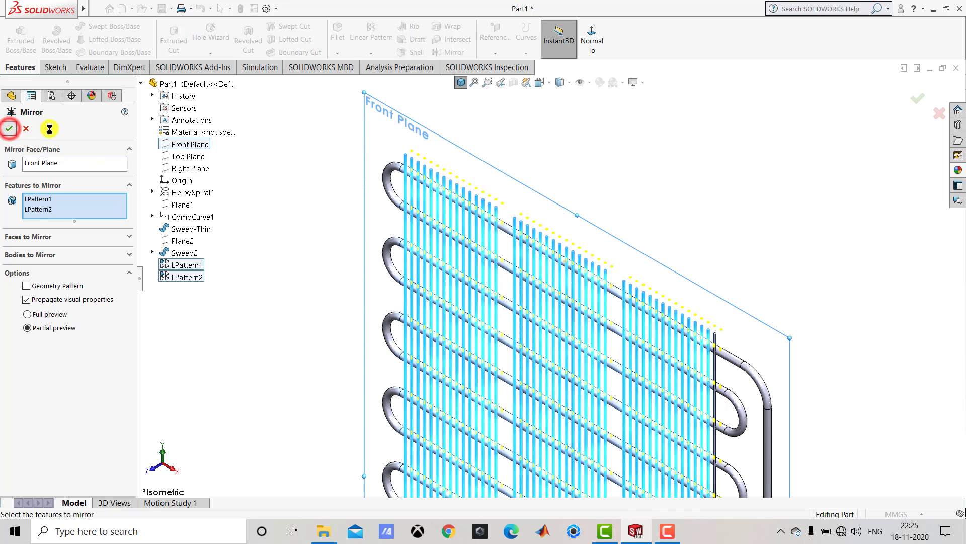
{"action": "left_click", "coordinate": [314, 132]}
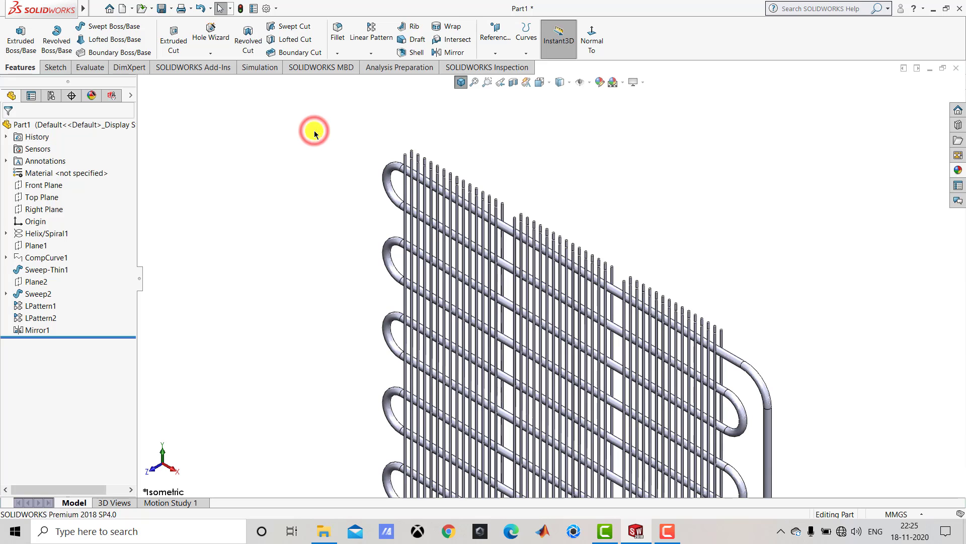
{"action": "left_click", "coordinate": [459, 83]}
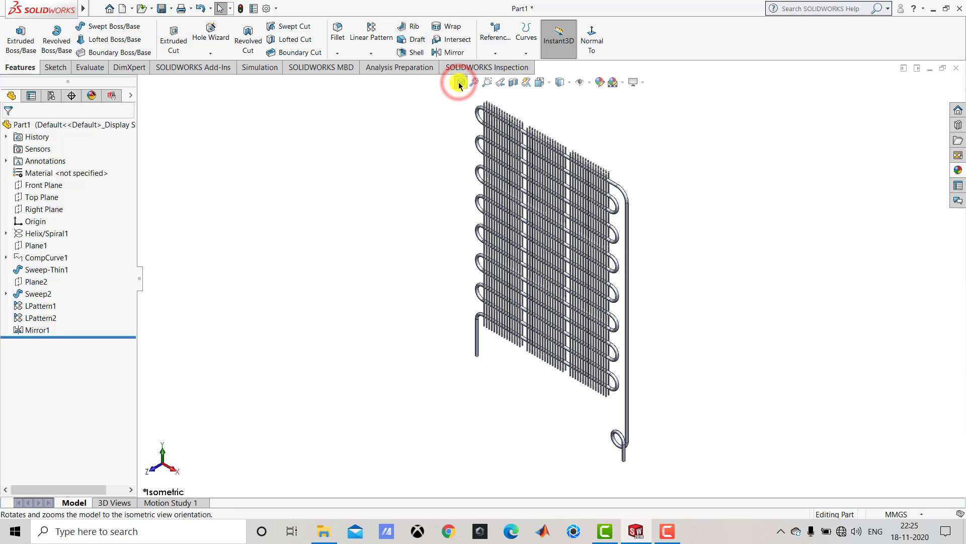
Step: Apply the black car paint appearance from the painted appearances to the whole part
{"action": "left_click", "coordinate": [85, 127]}
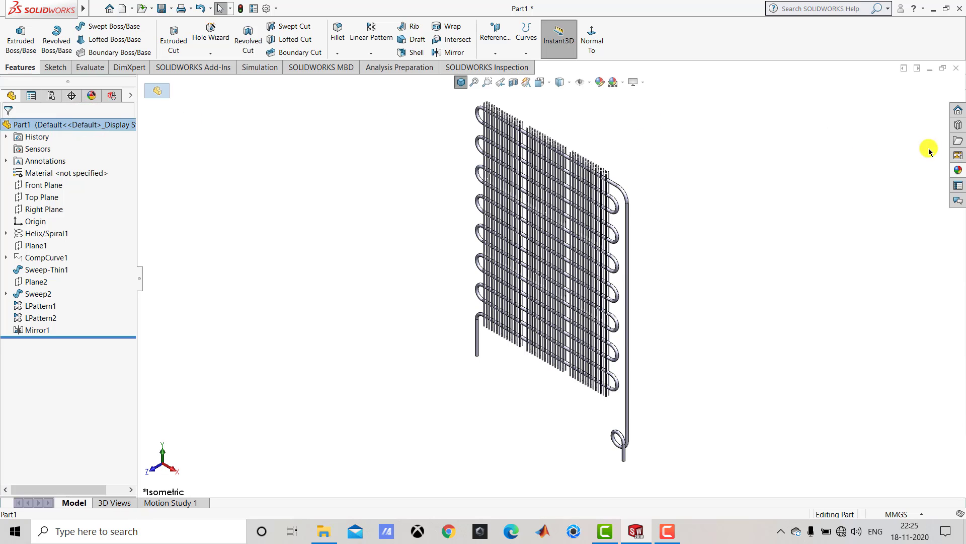
{"action": "left_click", "coordinate": [960, 172]}
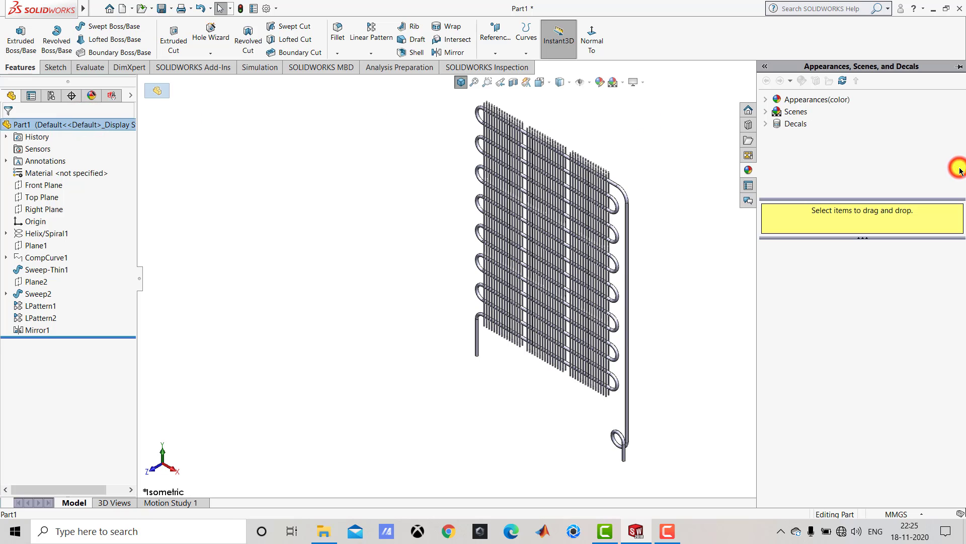
{"action": "left_click", "coordinate": [765, 100]}
{"action": "left_click", "coordinate": [777, 135]}
{"action": "left_click", "coordinate": [812, 149]}
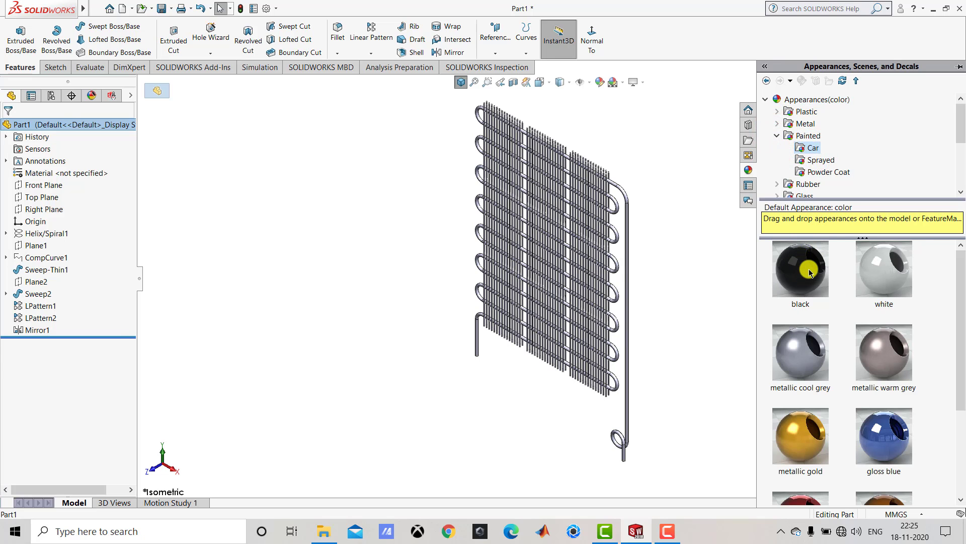
{"action": "double_click", "coordinate": [808, 271]}
{"action": "left_click", "coordinate": [693, 208]}
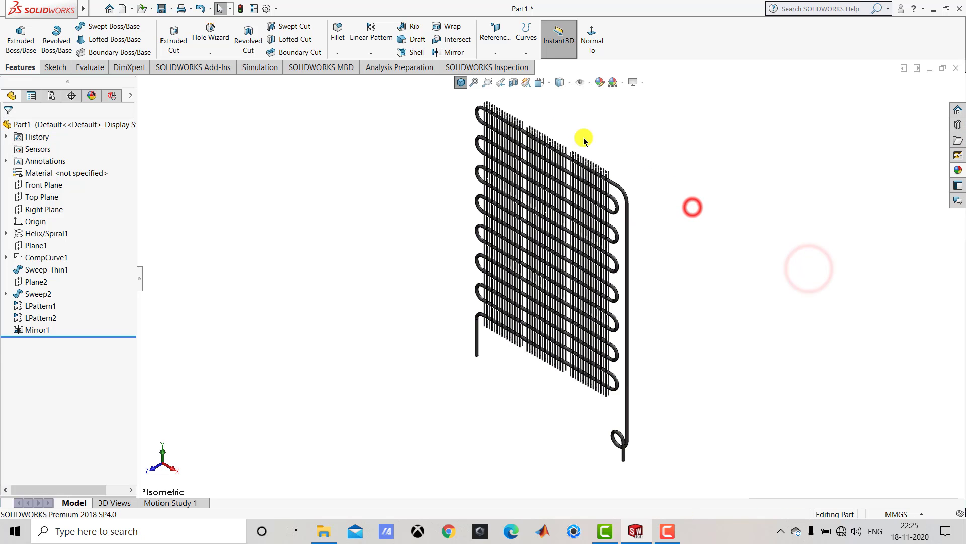
{"action": "left_click", "coordinate": [461, 82]}
{"action": "scroll", "coordinate": [596, 438], "scroll_direction": "down", "scroll_amount": 5}
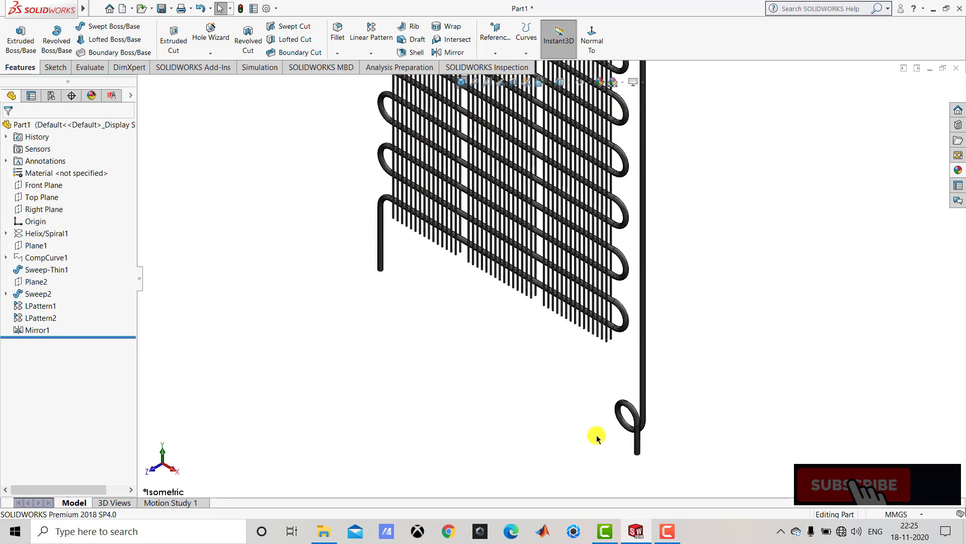
{"action": "middle_click_drag", "start_coordinate": [707, 410], "coordinate": [687, 386]}
{"action": "scroll", "coordinate": [686, 386], "scroll_direction": "up", "scroll_amount": 5}
{"action": "middle_click_drag", "start_coordinate": [507, 91], "coordinate": [547, 299]}
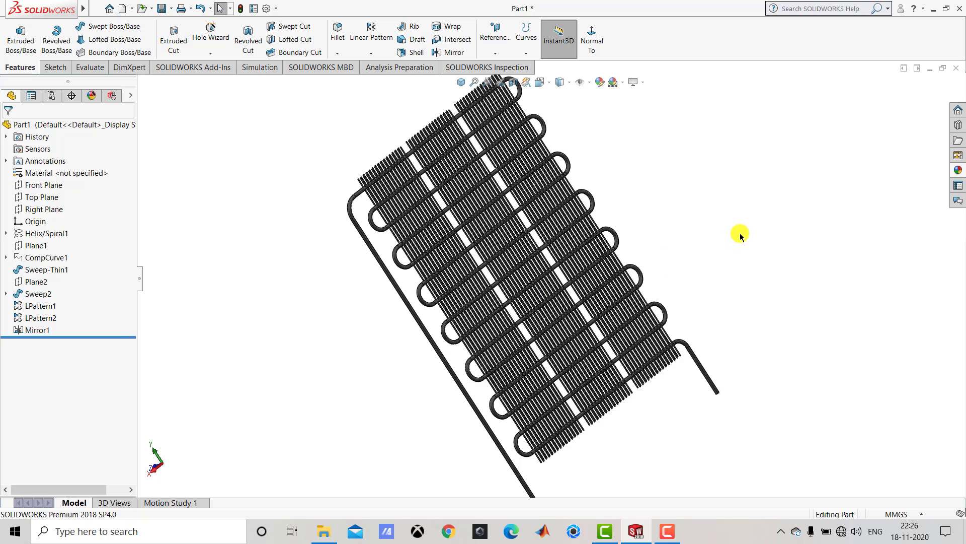